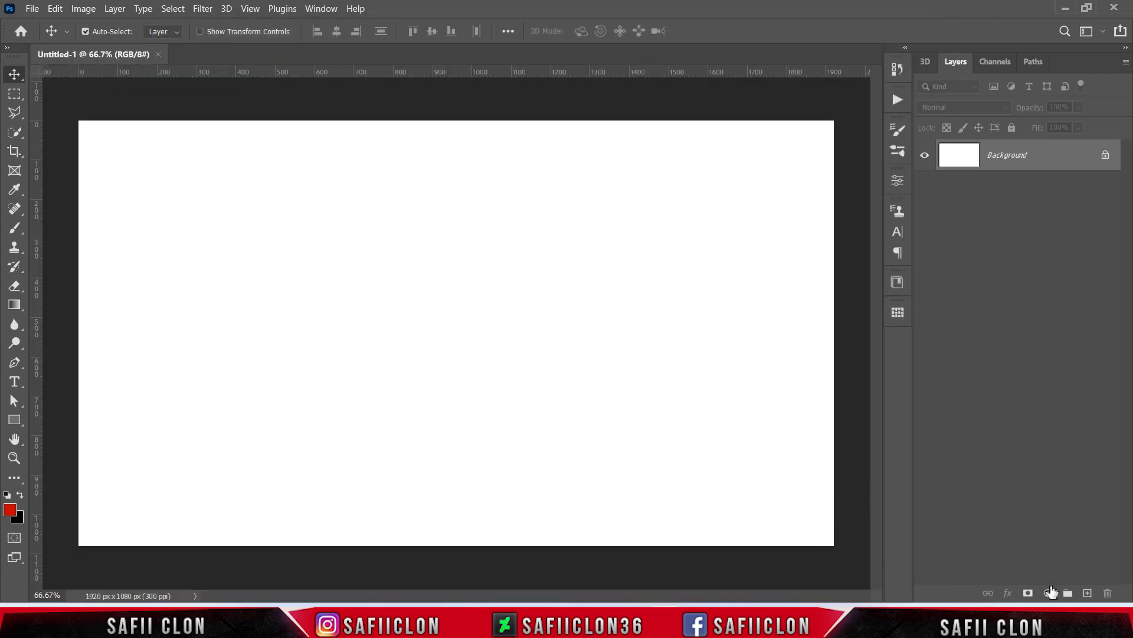
Step: Add a Solid Color fill layer in black (000000) above the background
left_click(1048, 593)
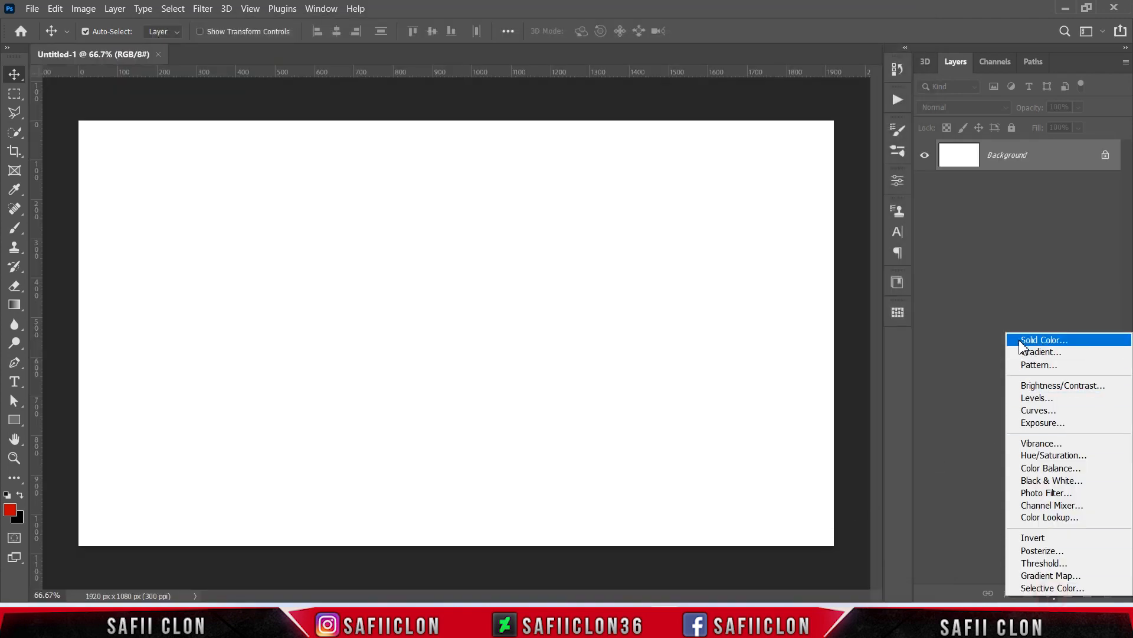
left_click(1044, 340)
type("000000")
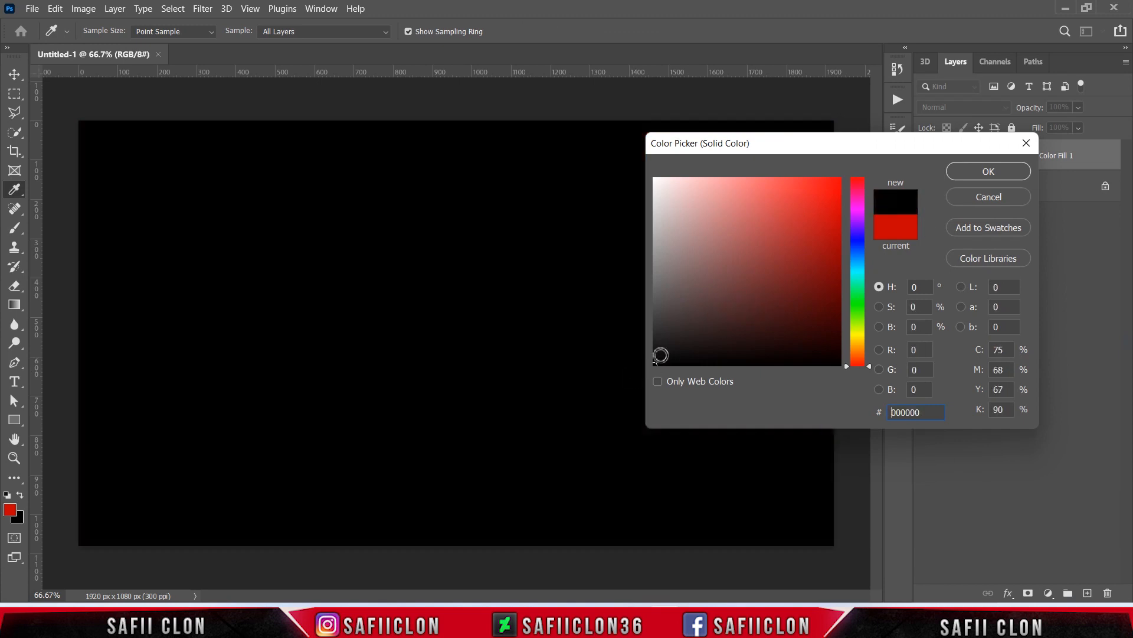
left_click(989, 173)
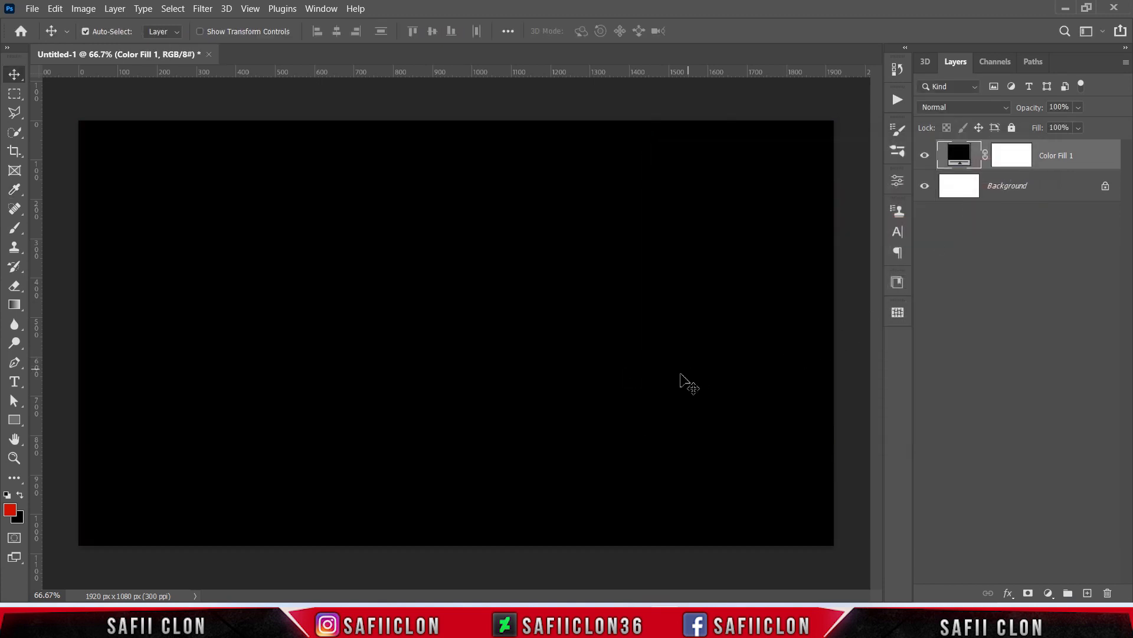
Step: Choose the Horizontal Type Tool and set its font to Courier New with the Regular style
left_click(16, 384)
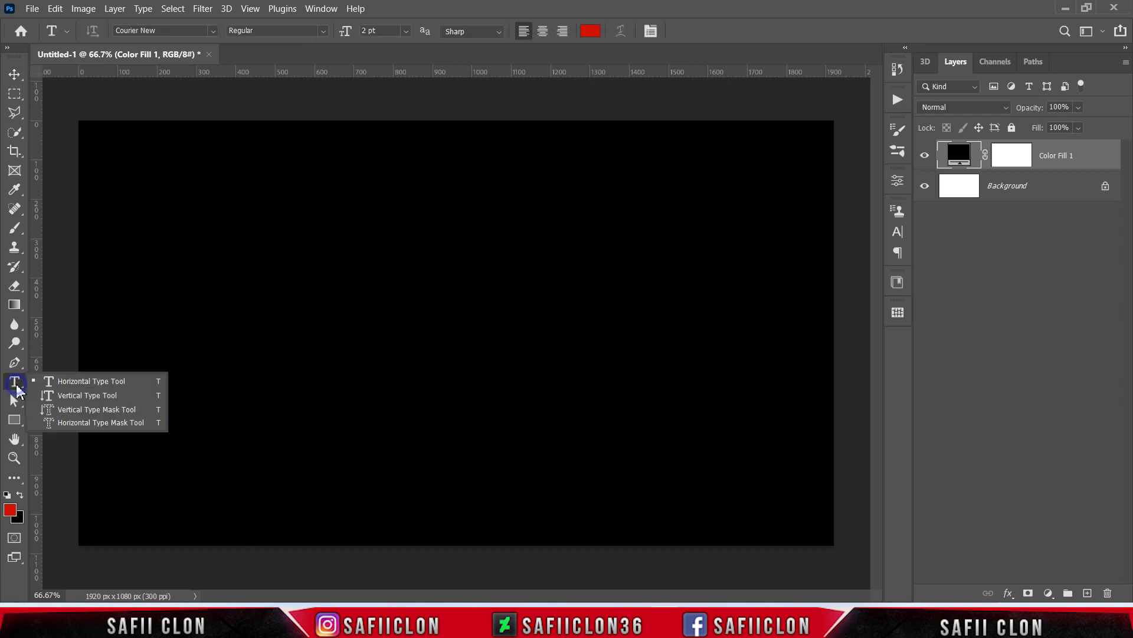
left_click(80, 382)
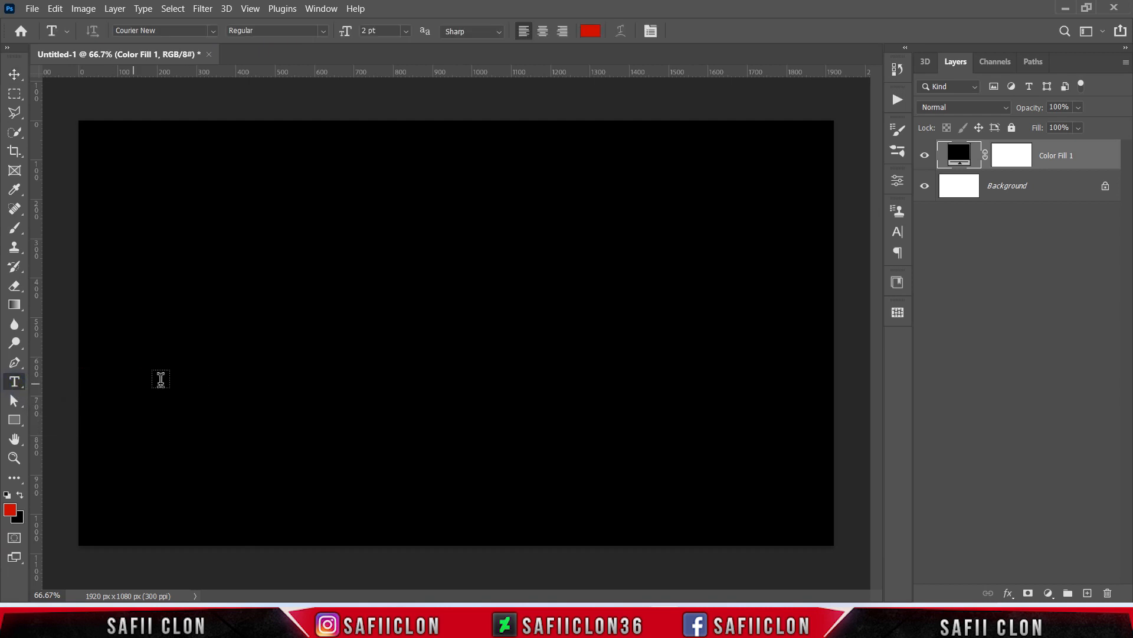
left_click(213, 31)
left_click(196, 80)
left_click(323, 30)
left_click(249, 50)
Step: Set the text color to bright green 26f335 and draw a paragraph text box covering the whole canvas
left_click(591, 31)
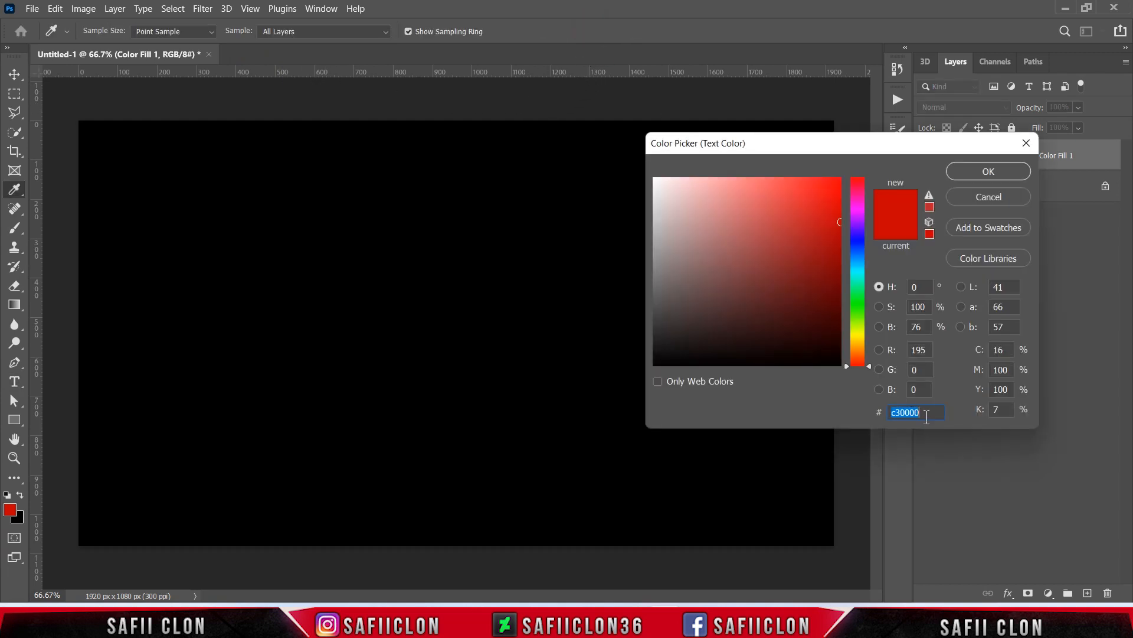
left_click_drag(926, 416, 899, 412)
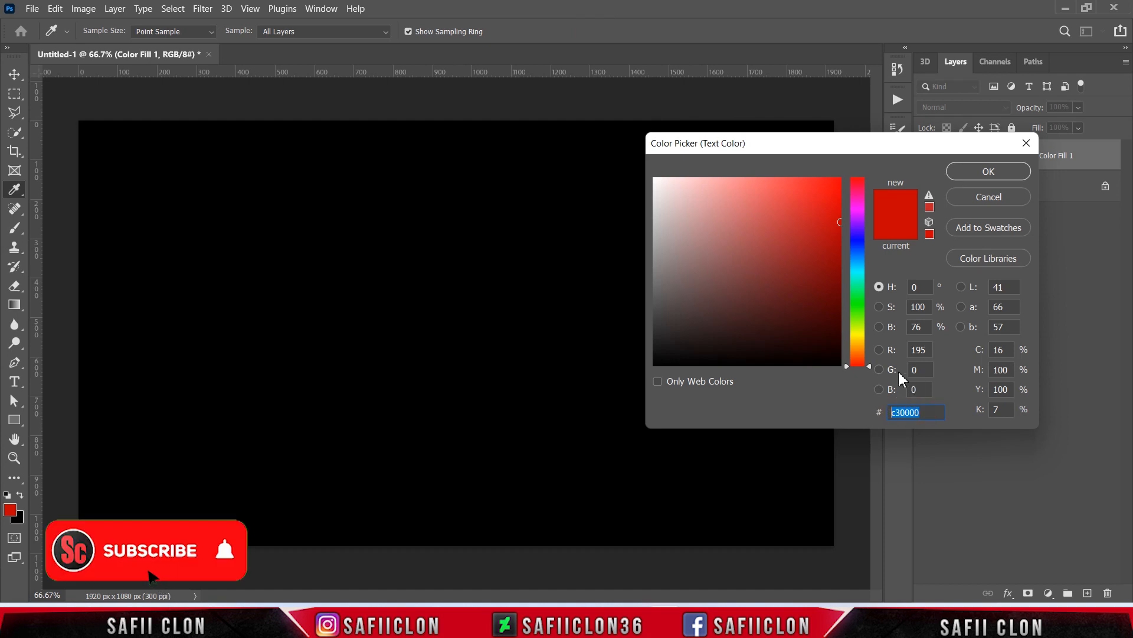
left_click(857, 304)
left_click_drag(856, 303, 855, 300)
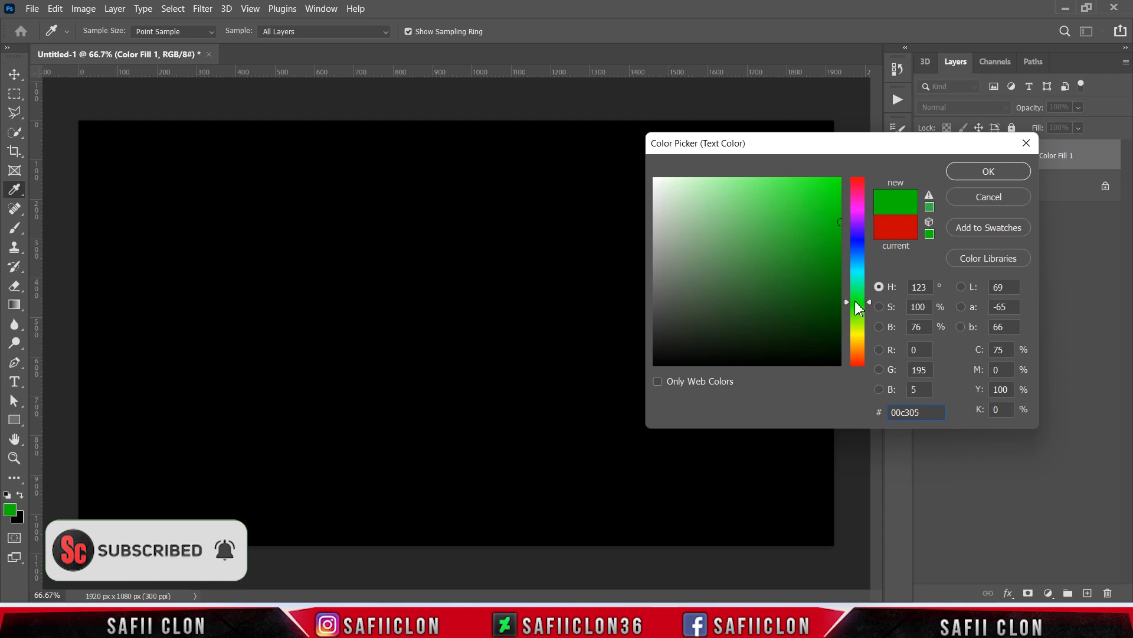
left_click_drag(833, 230, 812, 187)
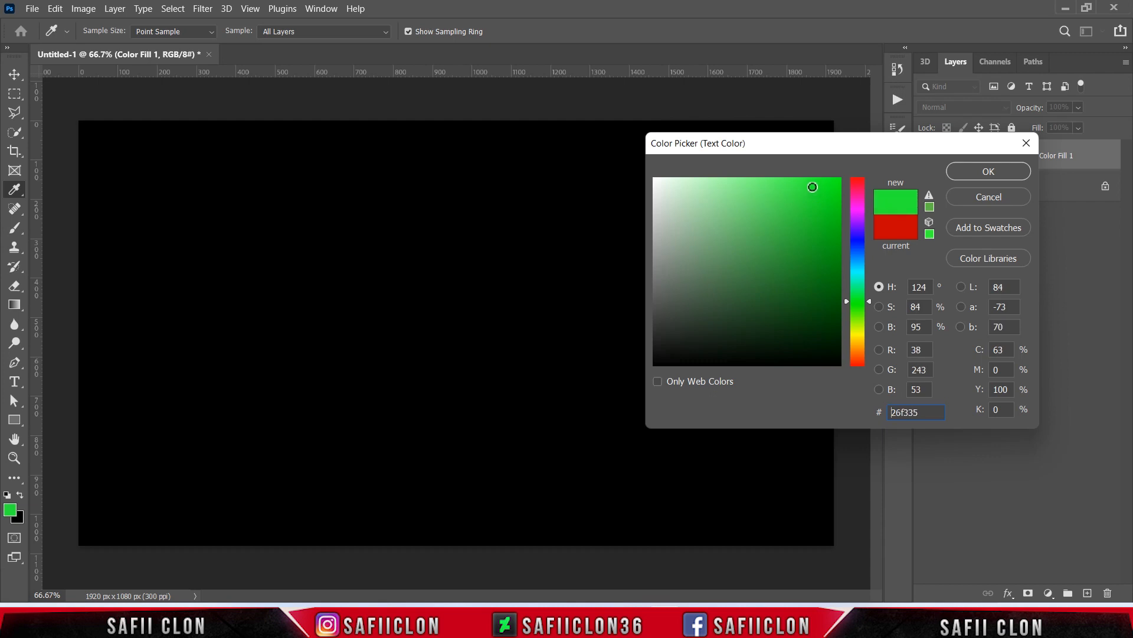
left_click(988, 171)
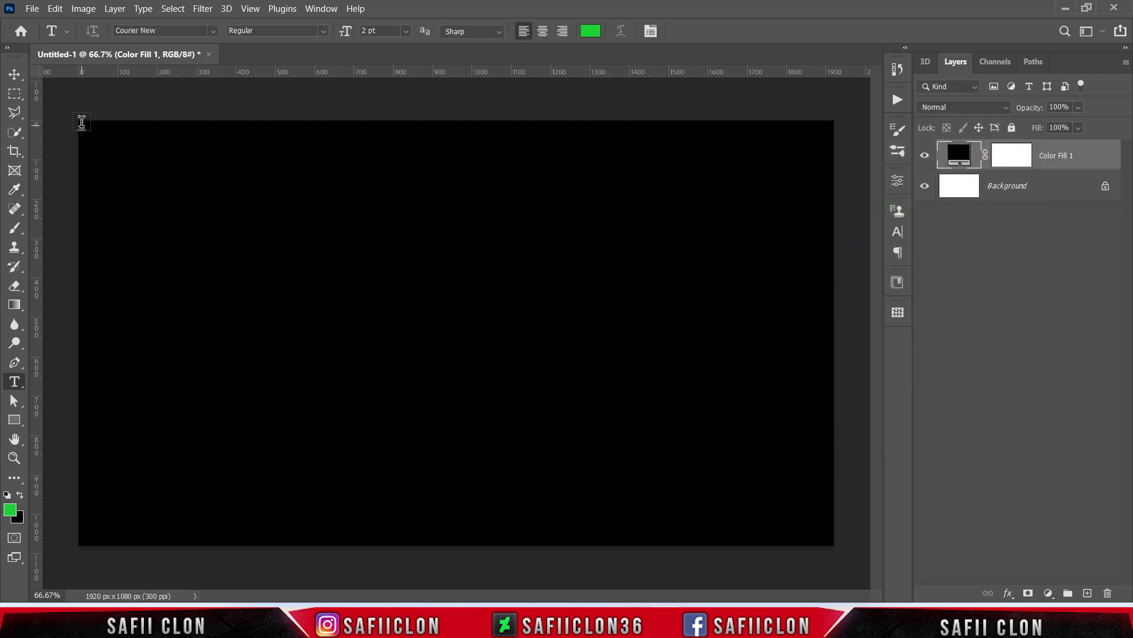
left_click_drag(79, 119, 829, 537)
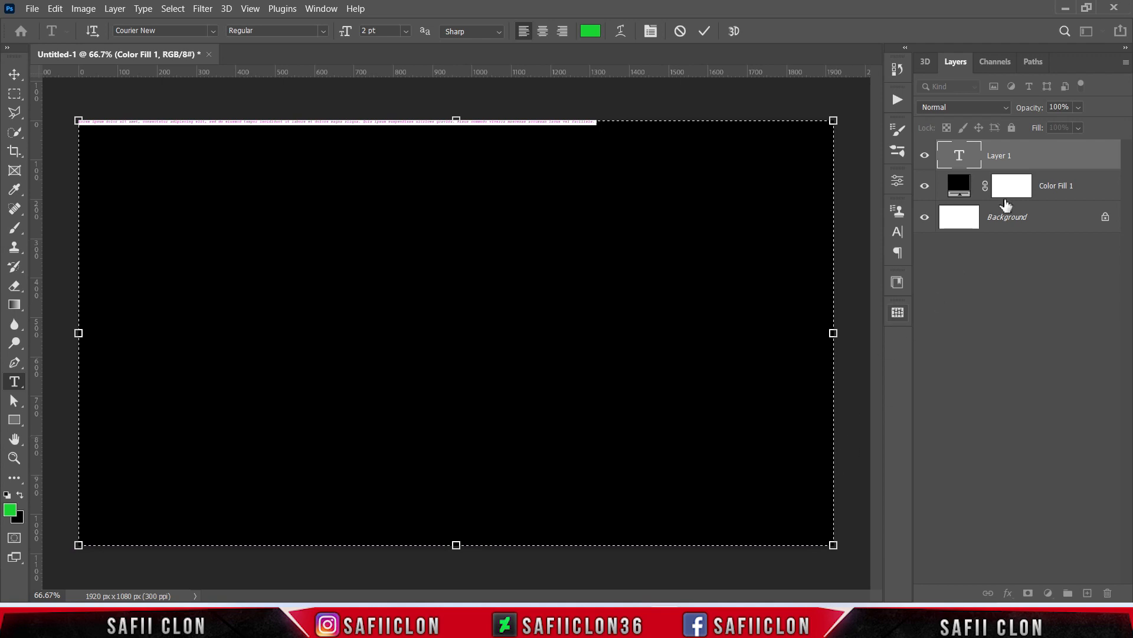
Step: Launch Notepad from the desktop and load LOGO.jpg into it as raw text
left_click(1086, 10)
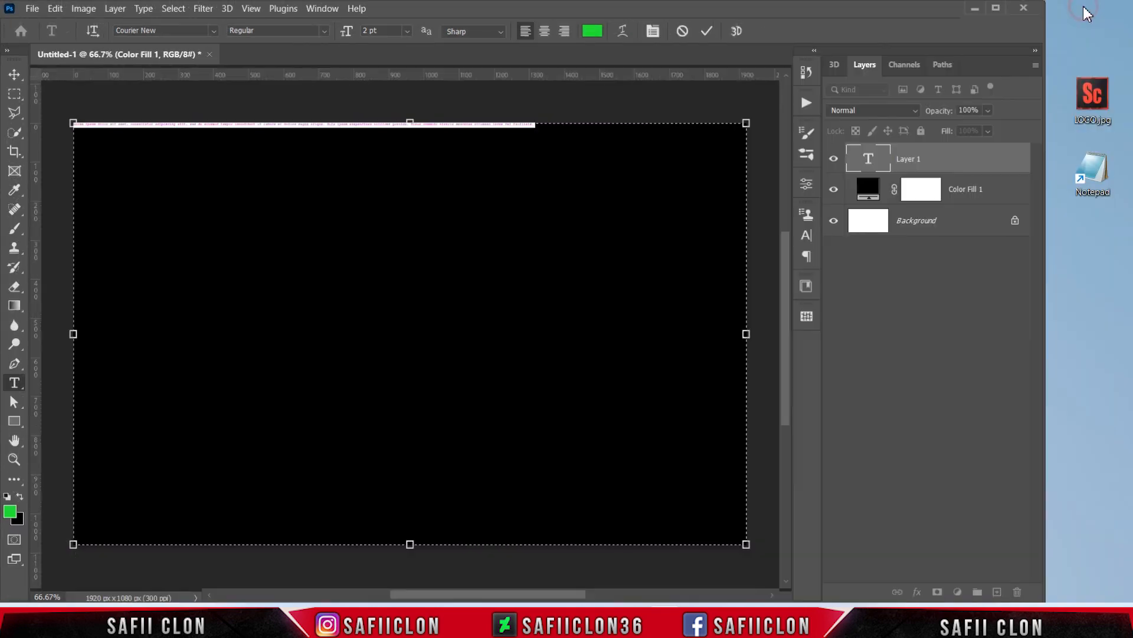
right_click(1099, 175)
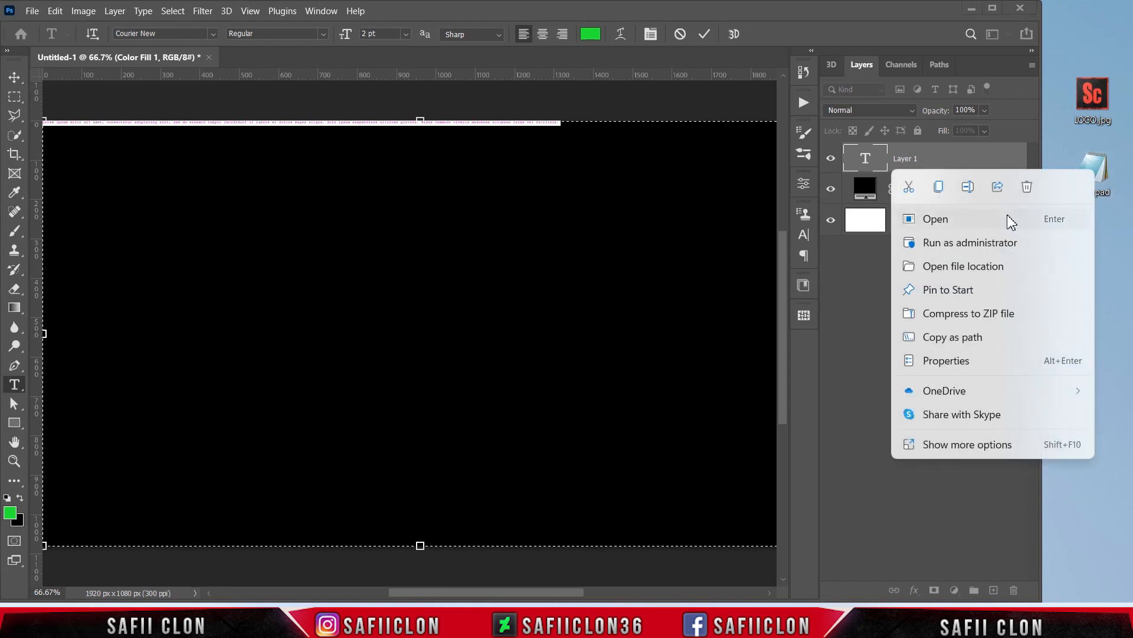
left_click(940, 220)
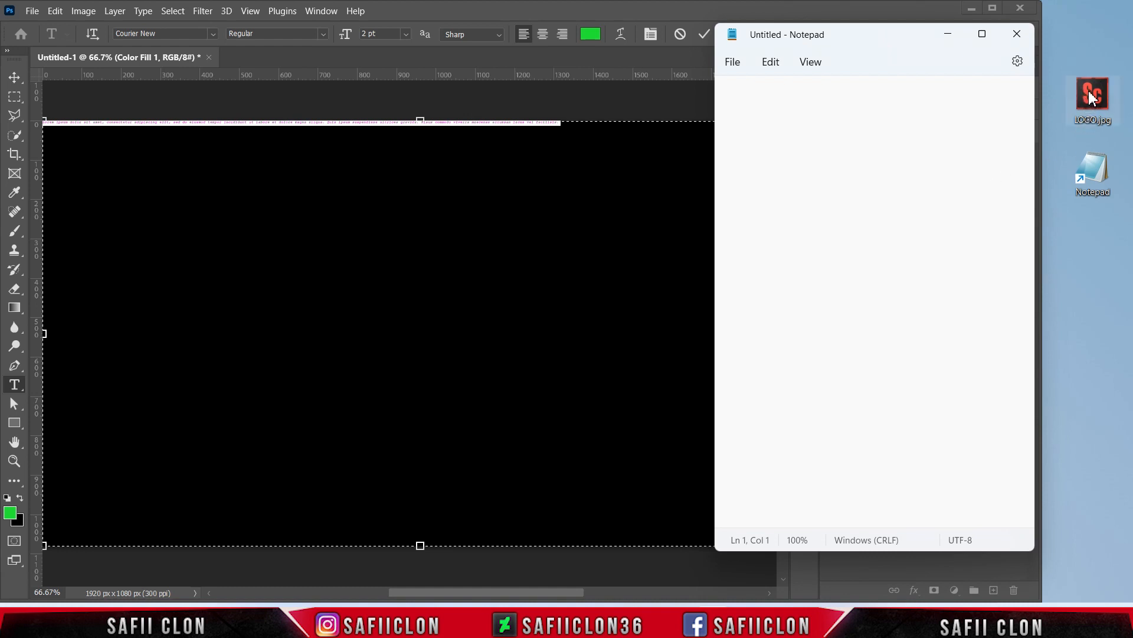
left_click_drag(1088, 91, 859, 167)
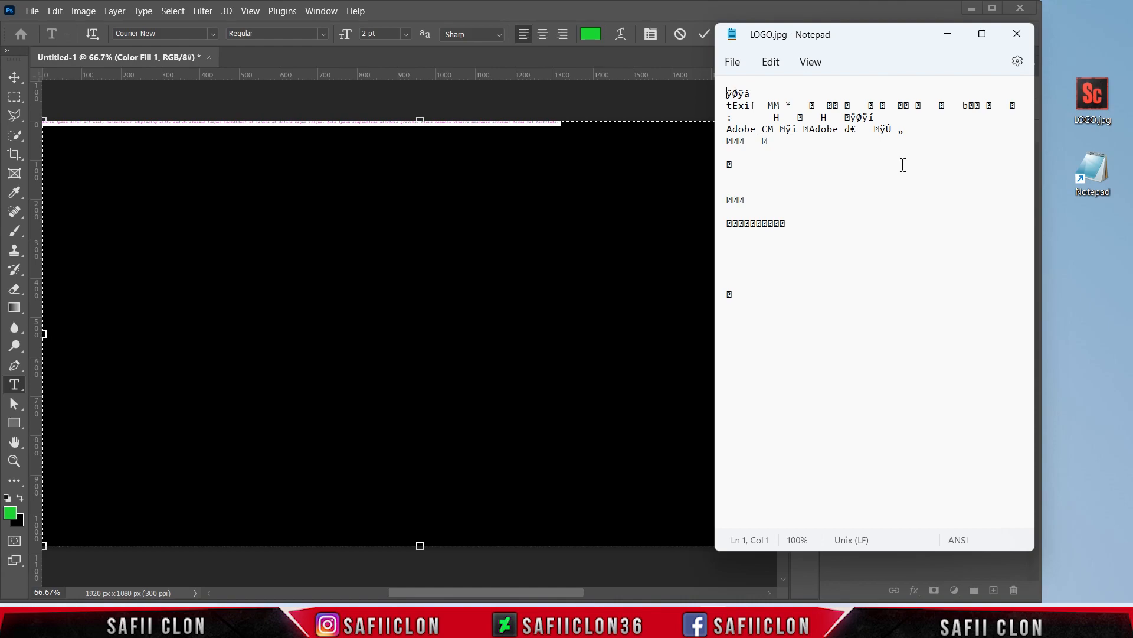
Step: Copy a long block of the dense random characters from the middle of the LOGO.jpg text
scroll(954, 197, "down", 5)
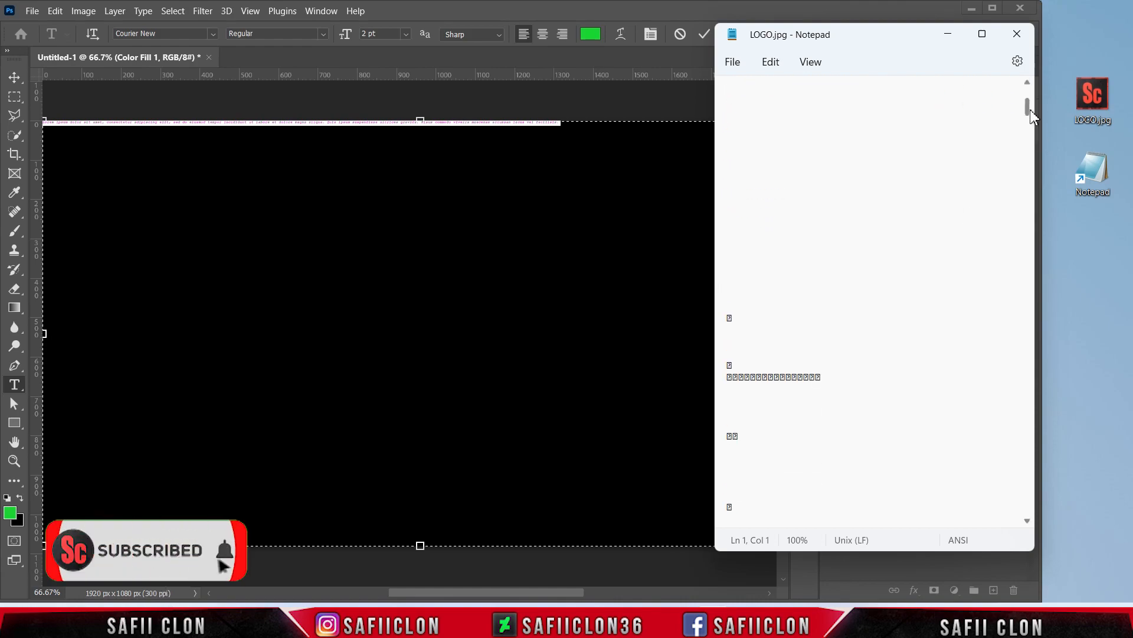
left_click_drag(1032, 115, 1037, 261)
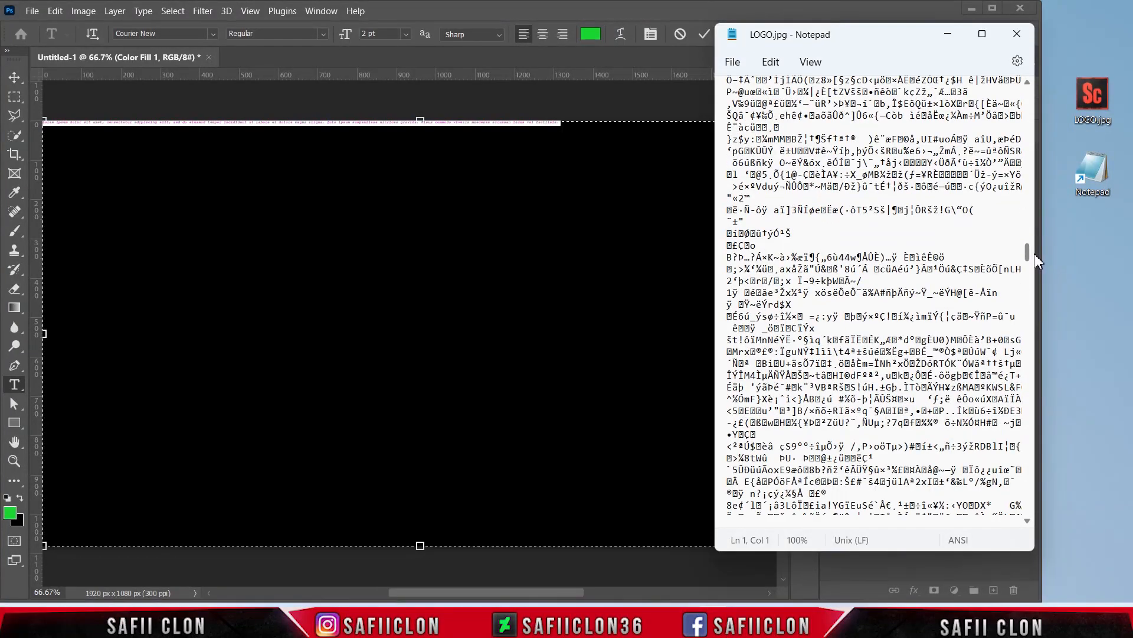
left_click_drag(729, 258, 760, 367)
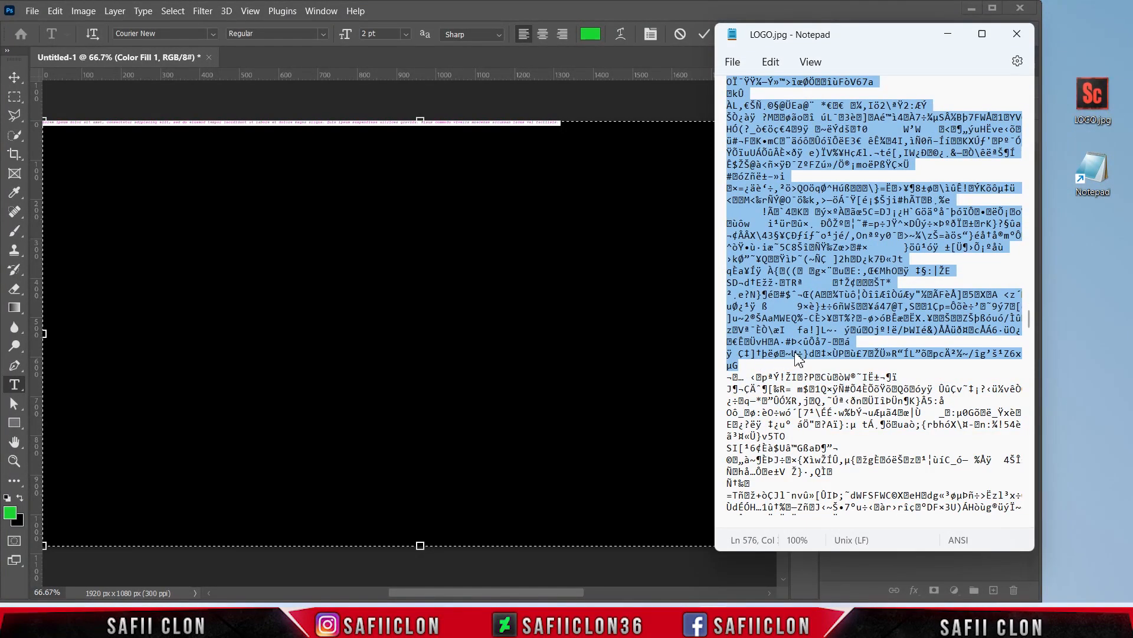
right_click(842, 321)
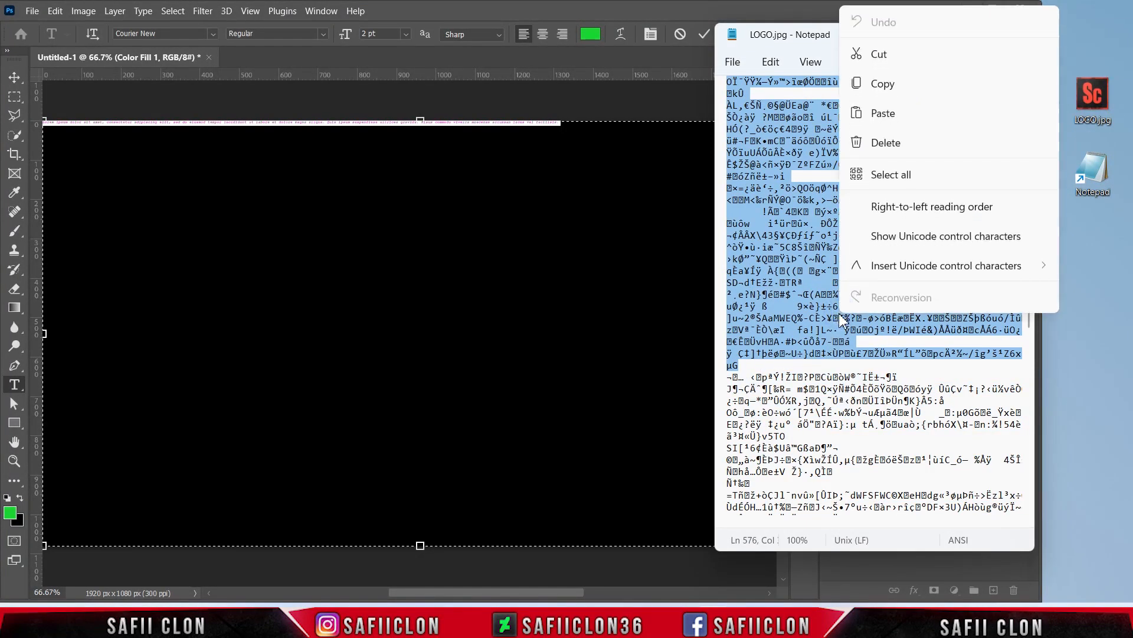
left_click(885, 86)
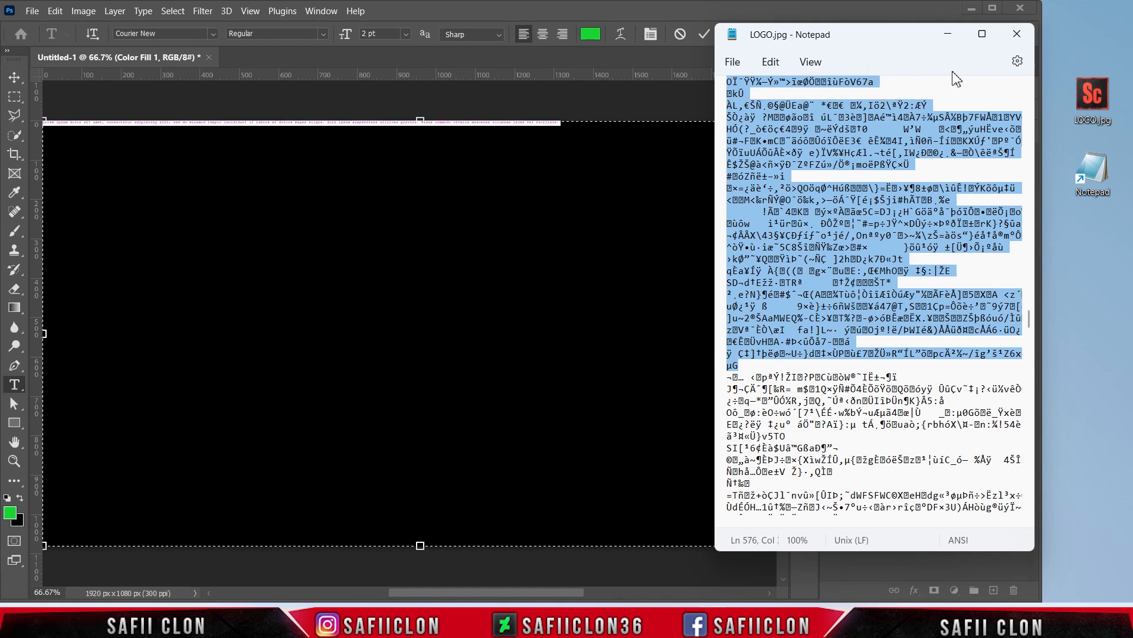
Step: Return to Photoshop, paste the copied characters over the placeholder text, and switch the text to vertical orientation
left_click(948, 35)
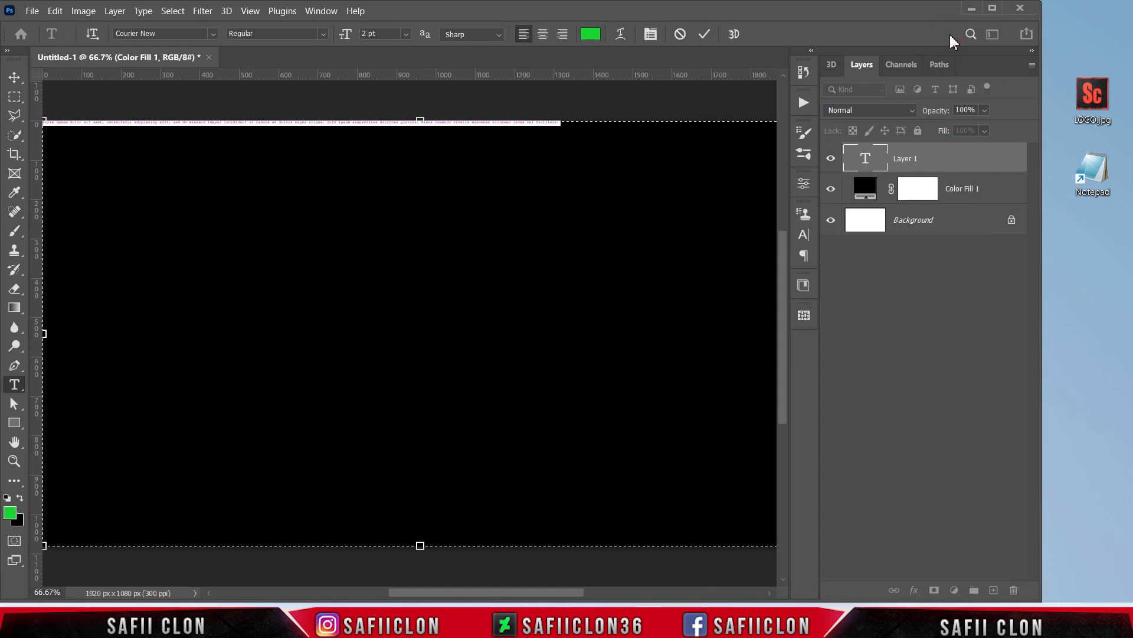
left_click(993, 9)
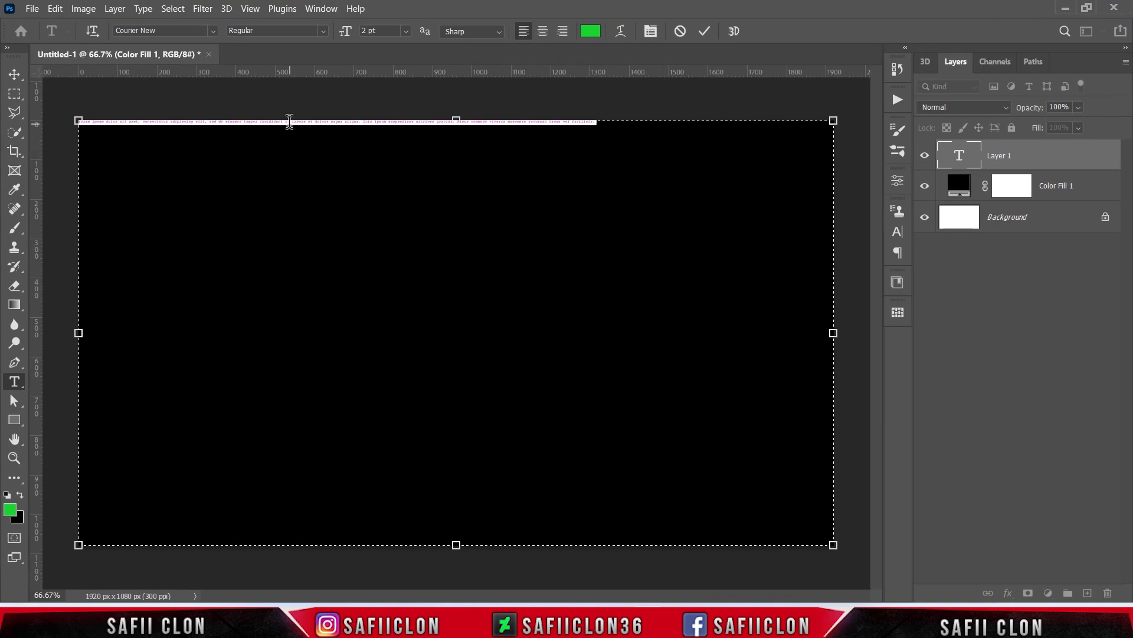
right_click(289, 122)
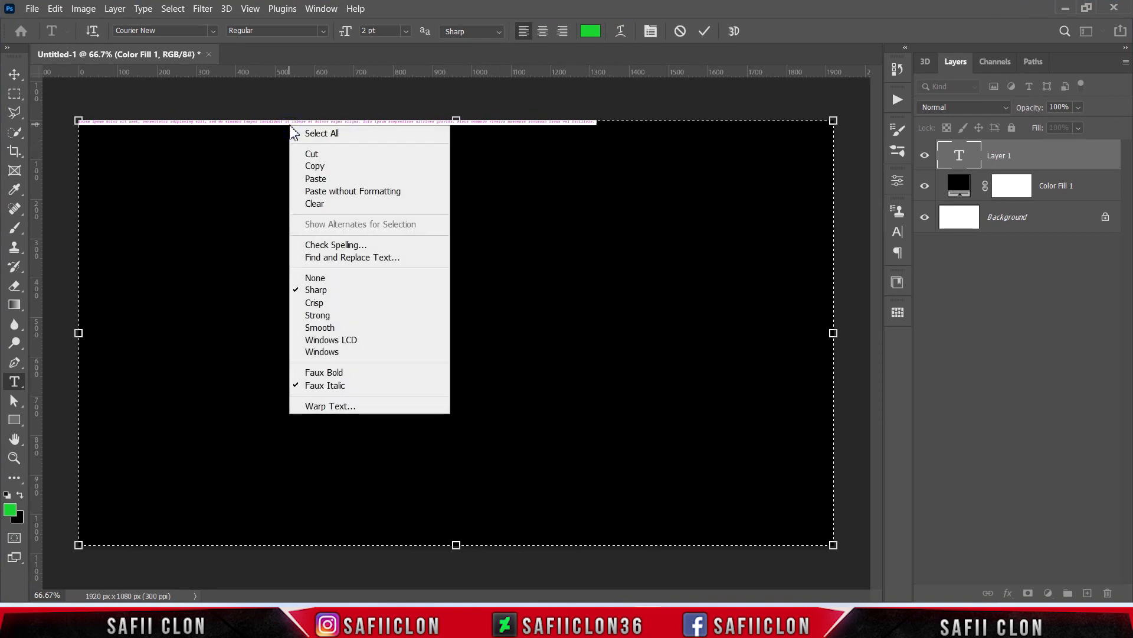
left_click(330, 179)
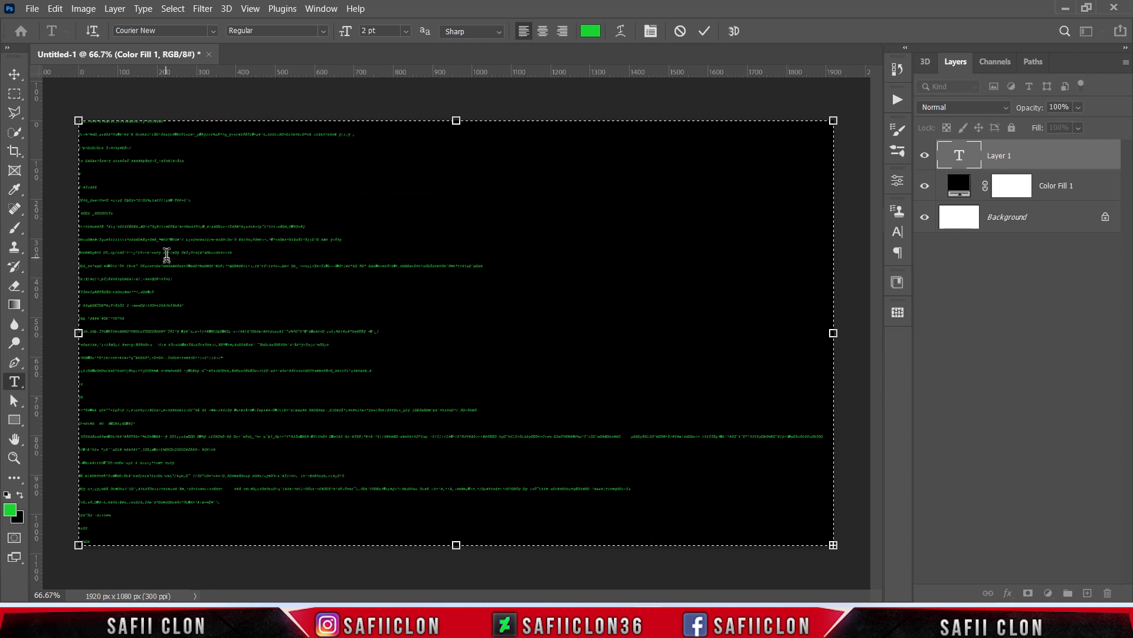
left_click(92, 32)
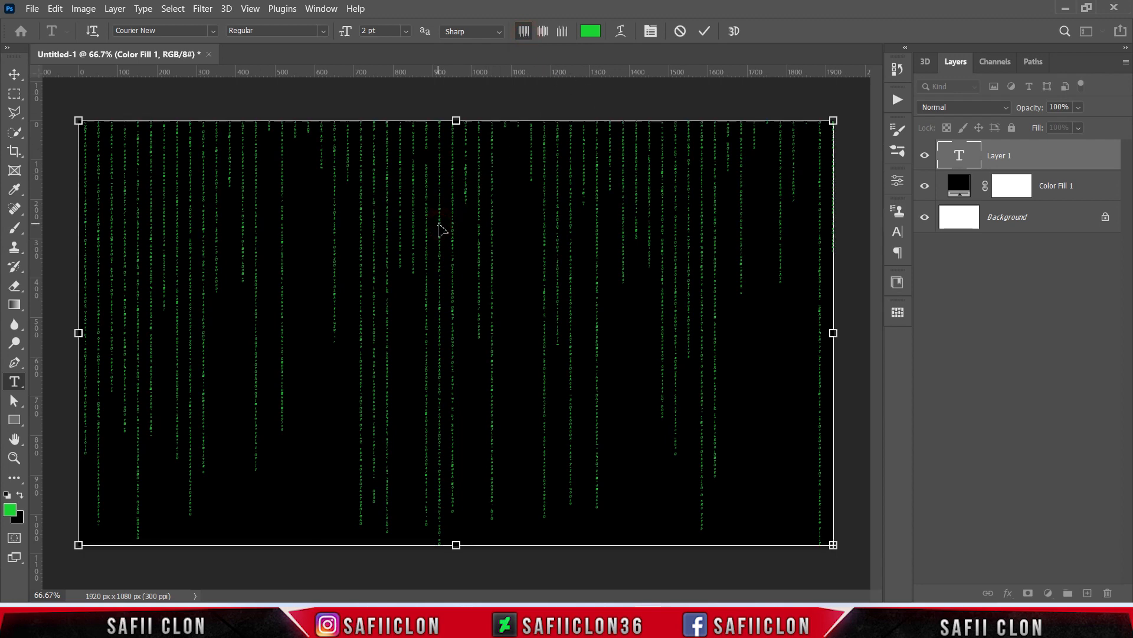
Step: Set all the vertical text to 3 pt size, 5 pt leading and 100 tracking, and commit the text
key("ctrl+a")
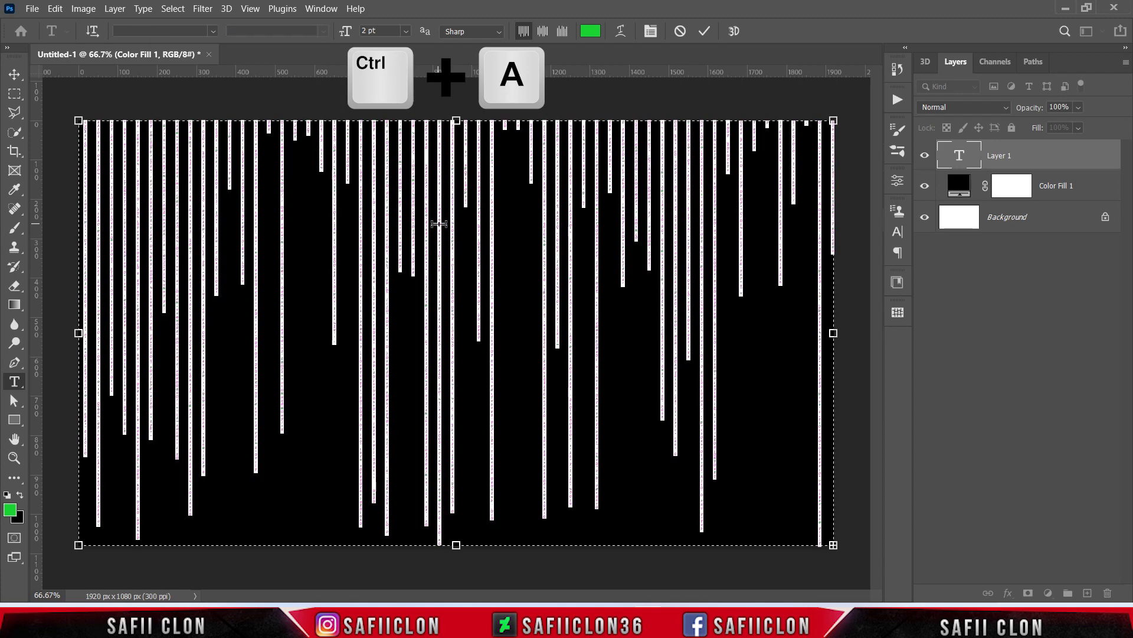
left_click(322, 9)
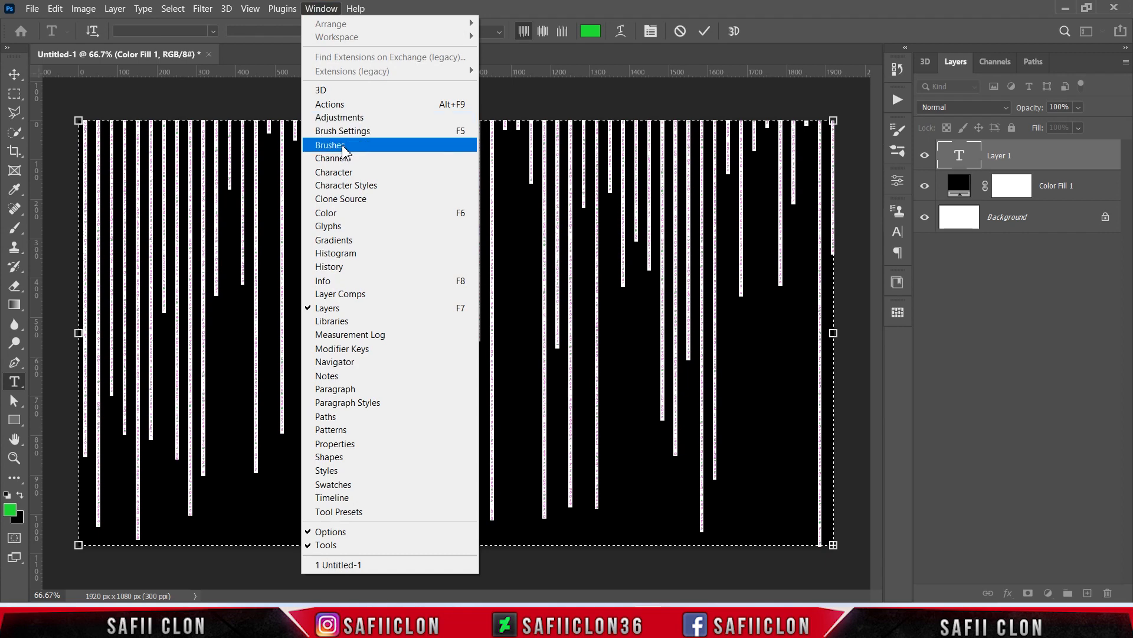
left_click(350, 176)
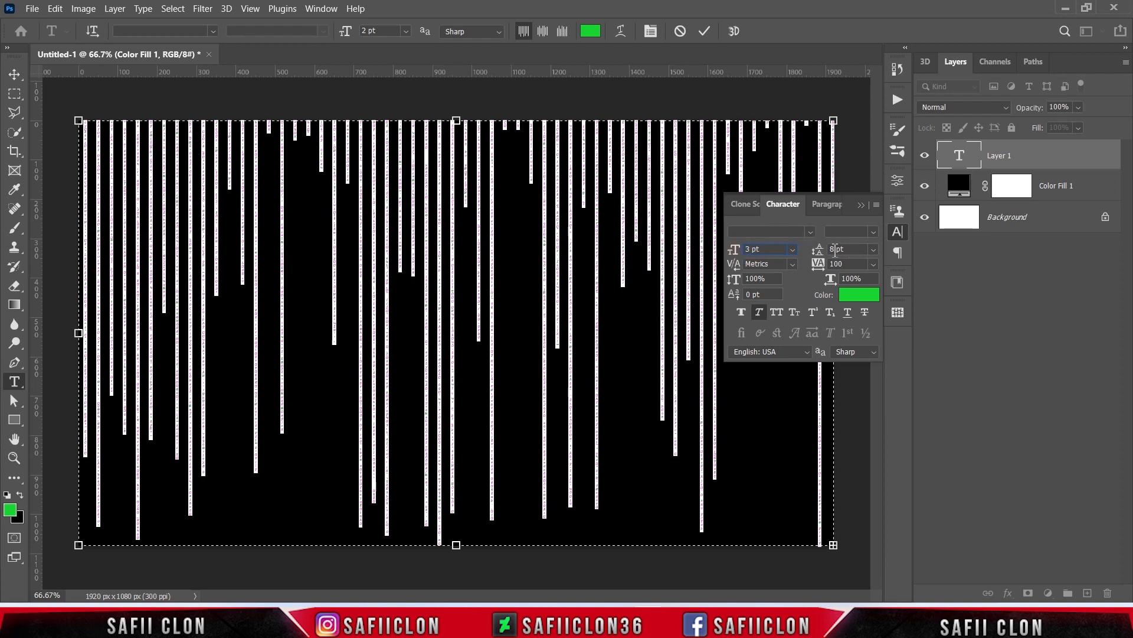
double_click(835, 249)
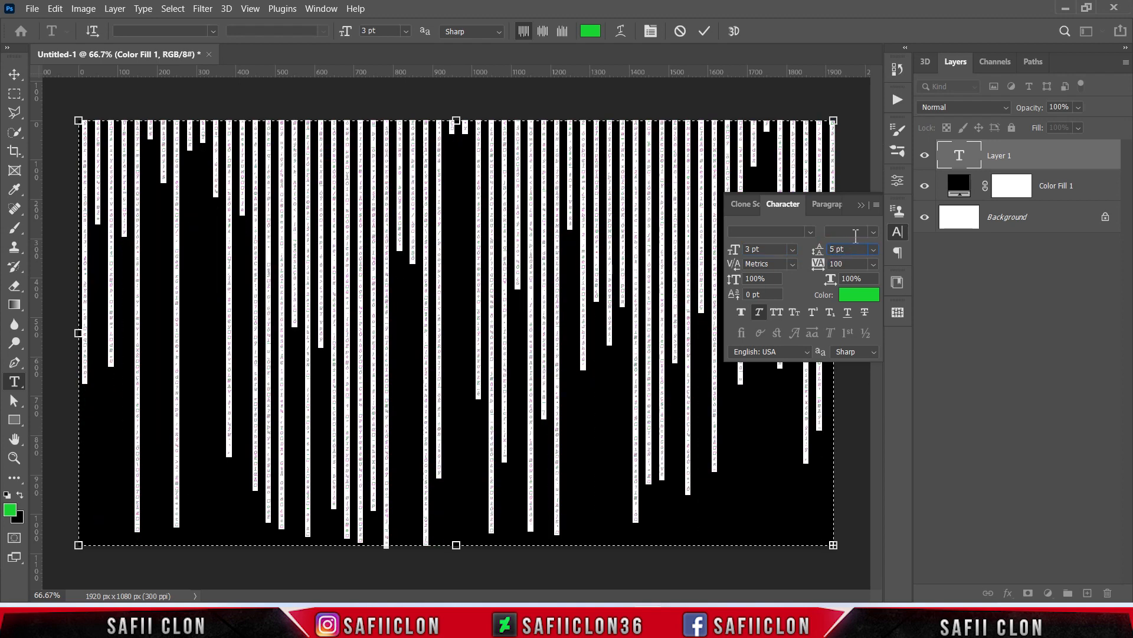
double_click(844, 264)
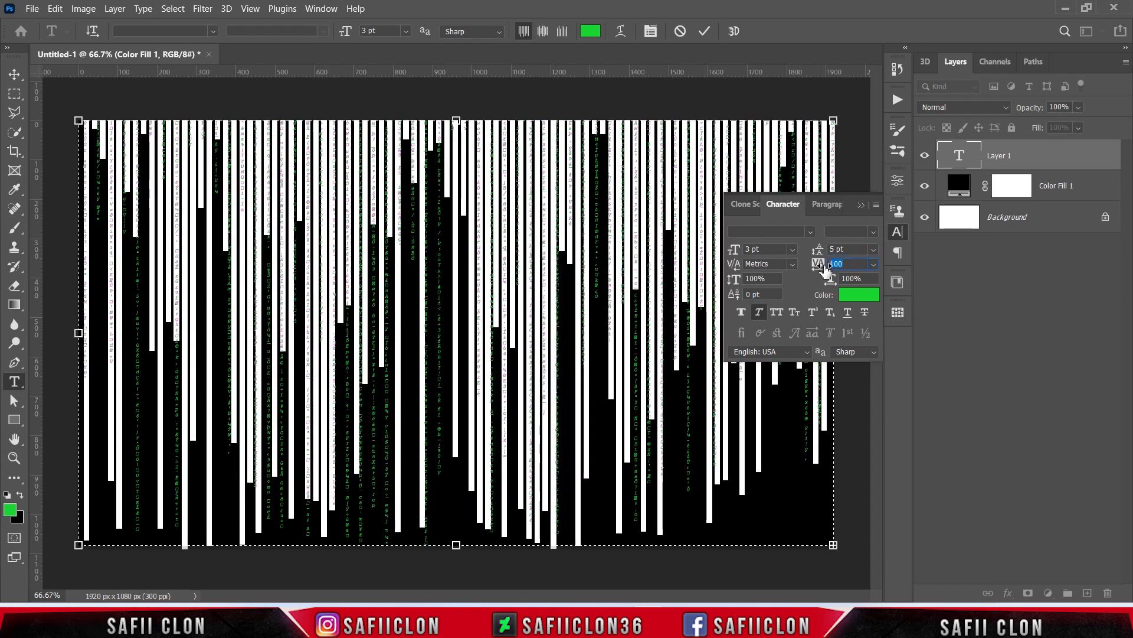
left_click(861, 206)
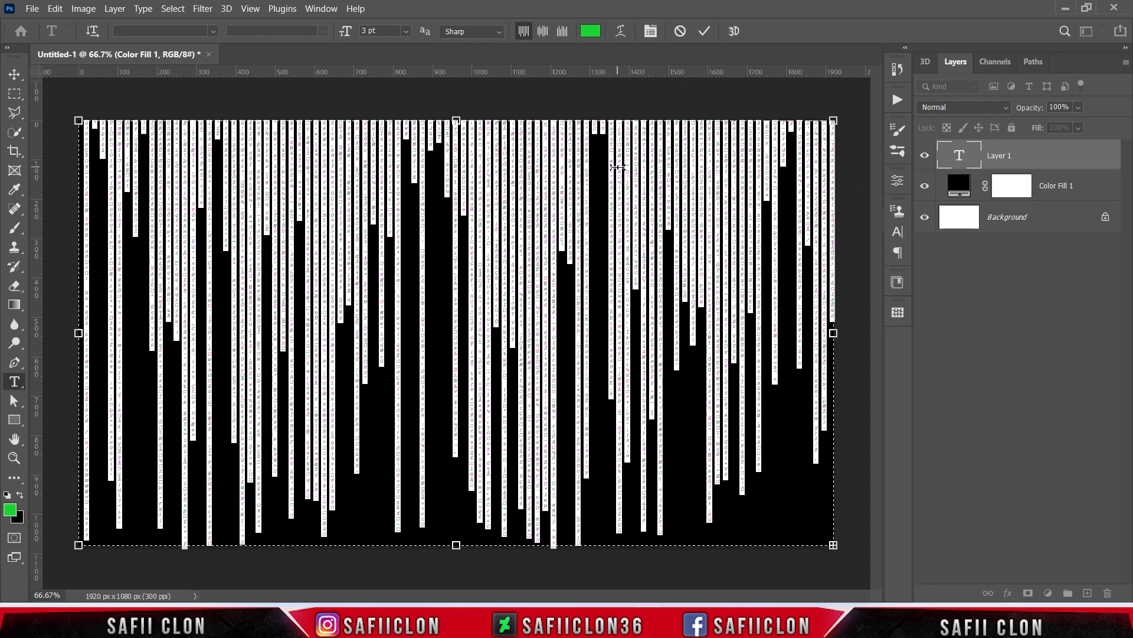
left_click(706, 32)
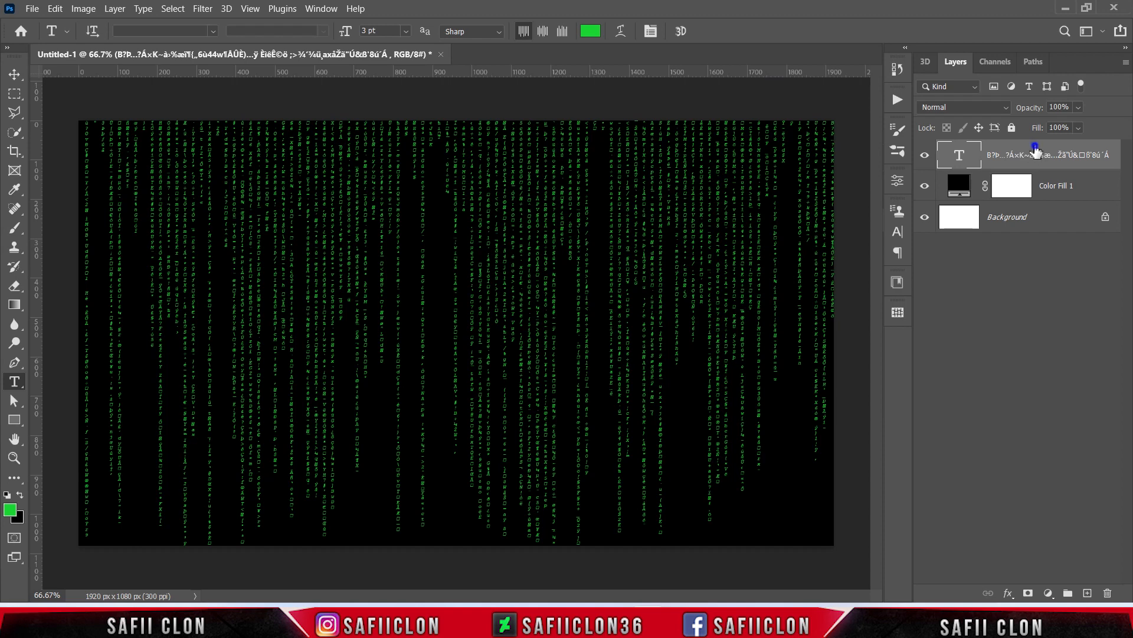
Step: Duplicate the green text layer within the same document, keeping the suggested copy name
right_click(1036, 152)
left_click(869, 75)
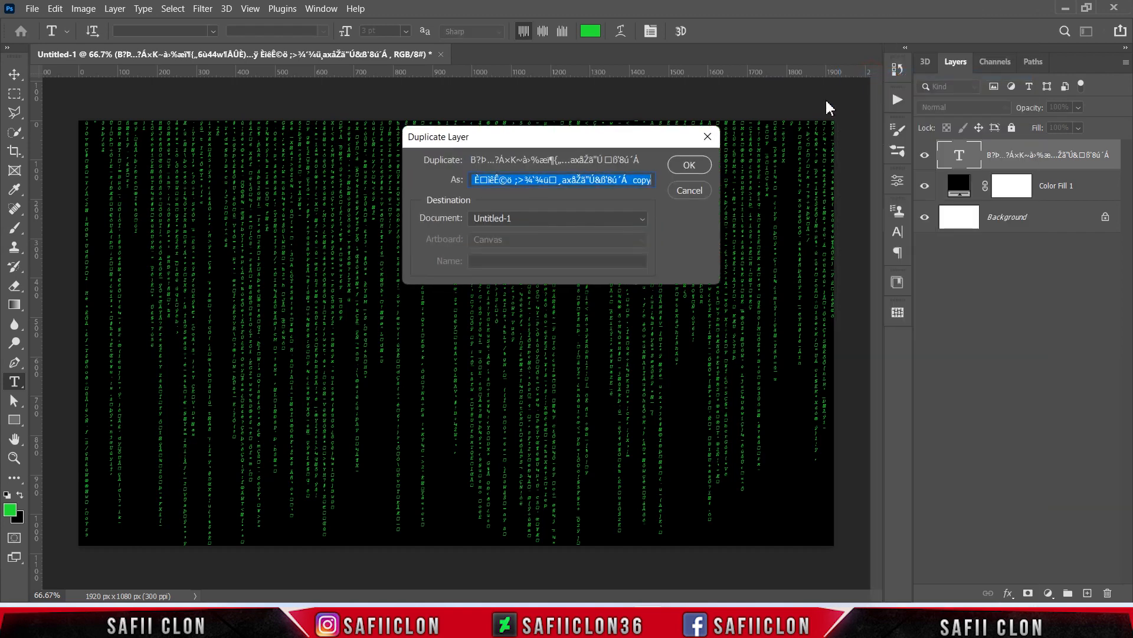
left_click(690, 166)
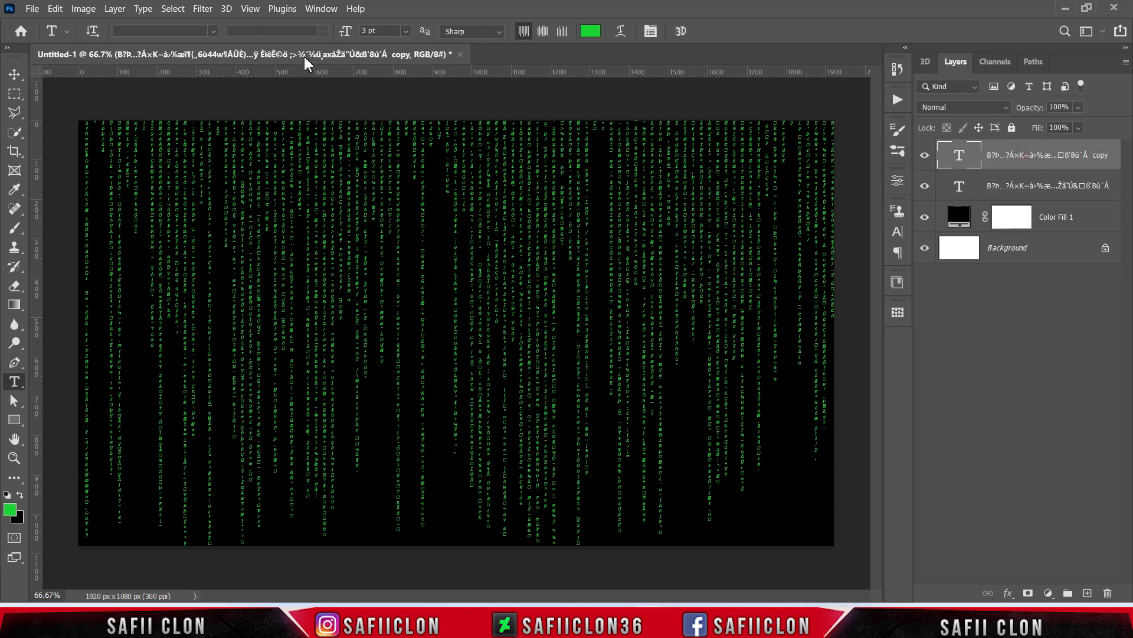
Step: Set the leading of the duplicated text layer to 7 pt
left_click(316, 8)
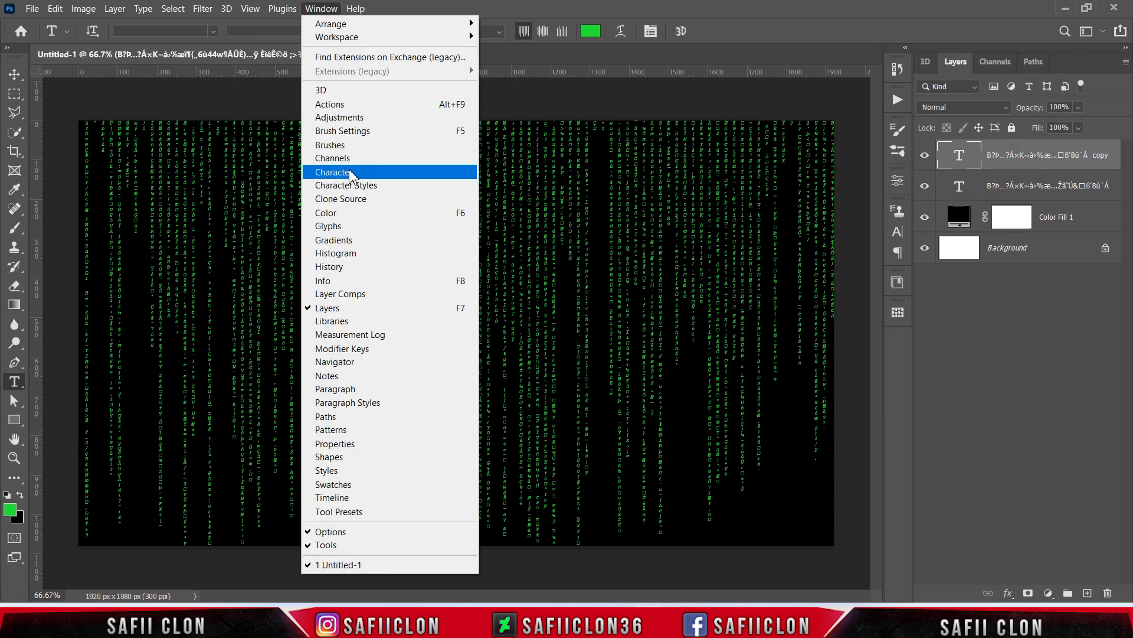
left_click(345, 172)
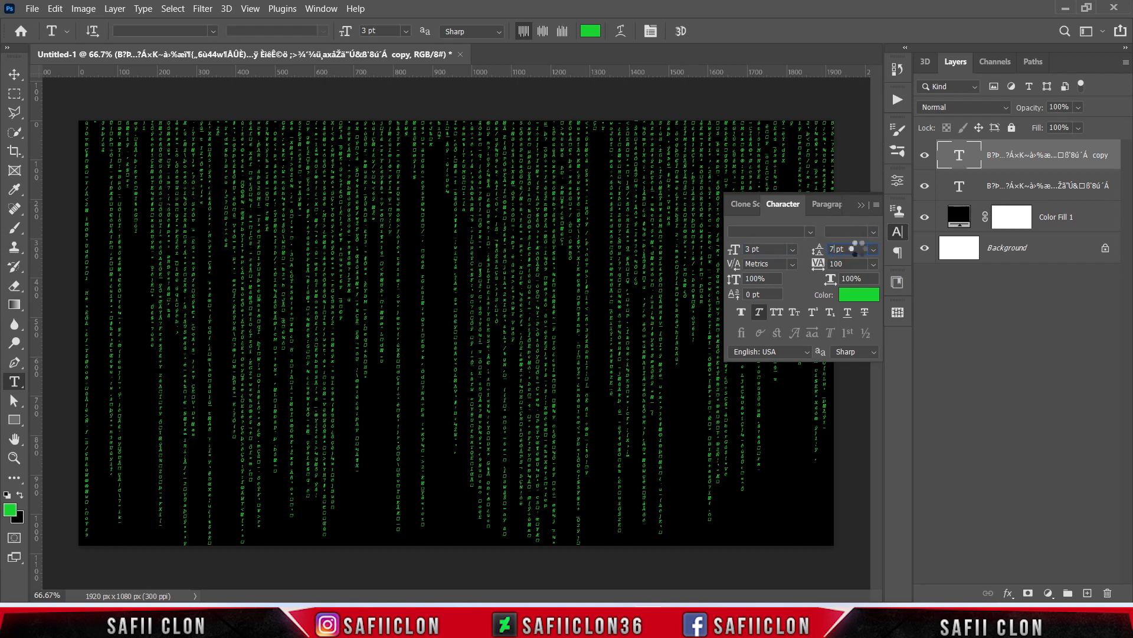
left_click(861, 205)
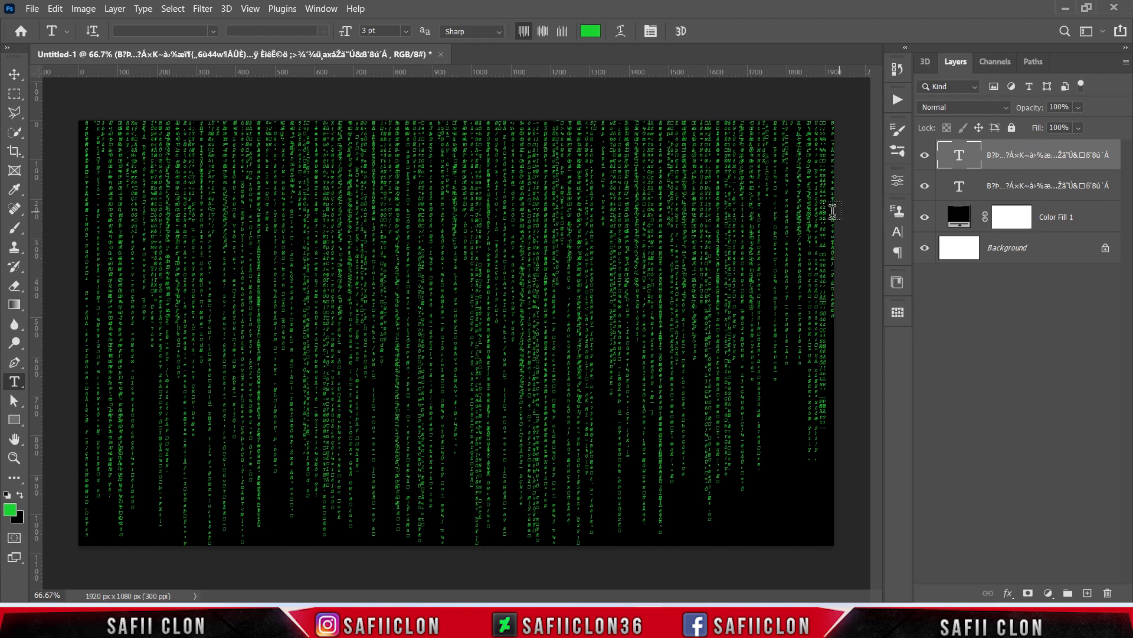
Step: Duplicate the uppermost green text layer, keeping the suggested copy name
right_click(1033, 151)
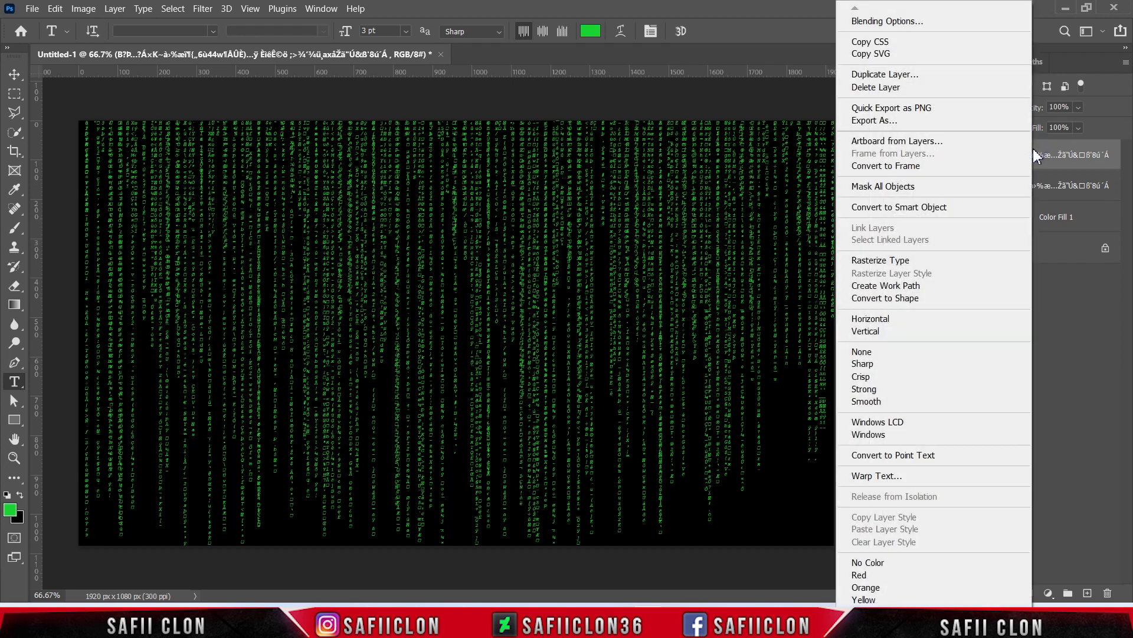
left_click(869, 75)
left_click(699, 167)
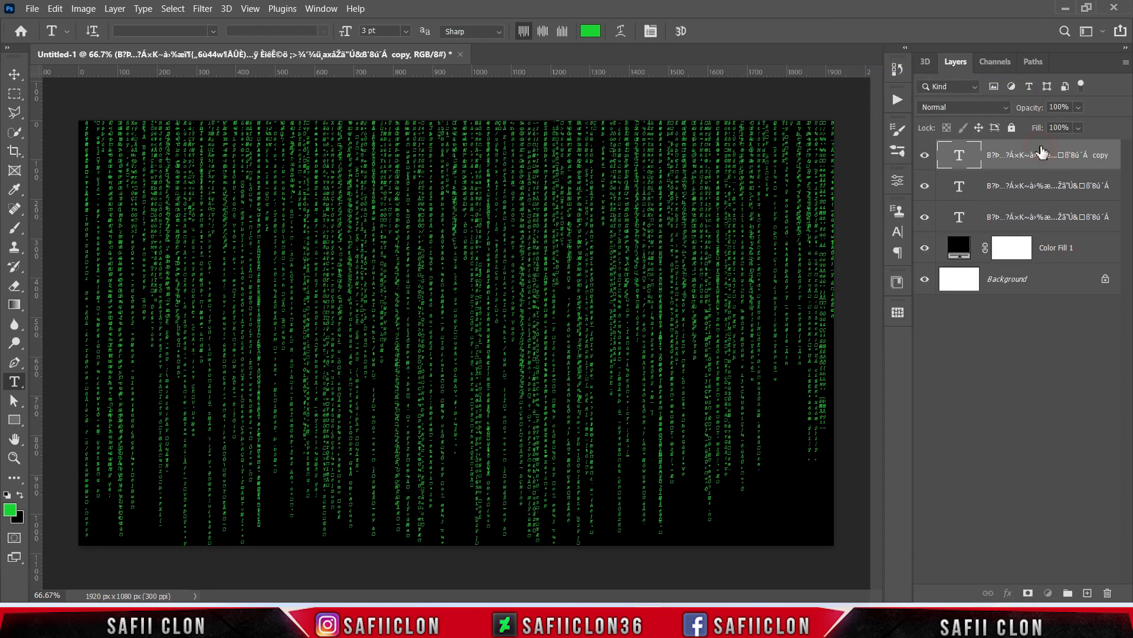
Step: Set the newest text copy to 2 pt size and 8 pt leading
left_click(315, 12)
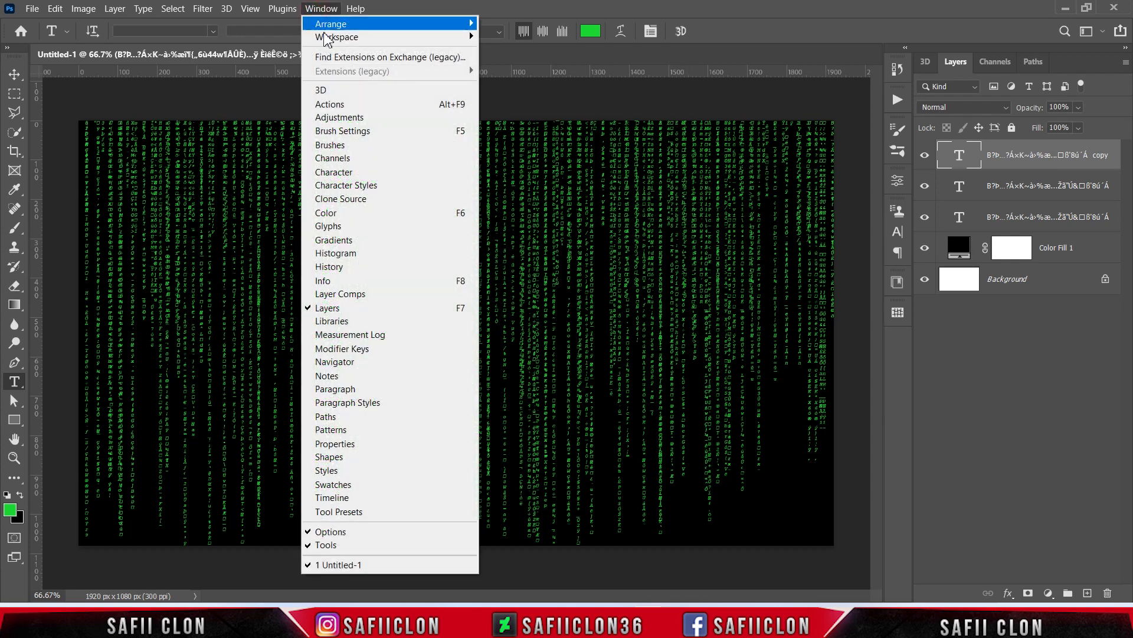
left_click(361, 173)
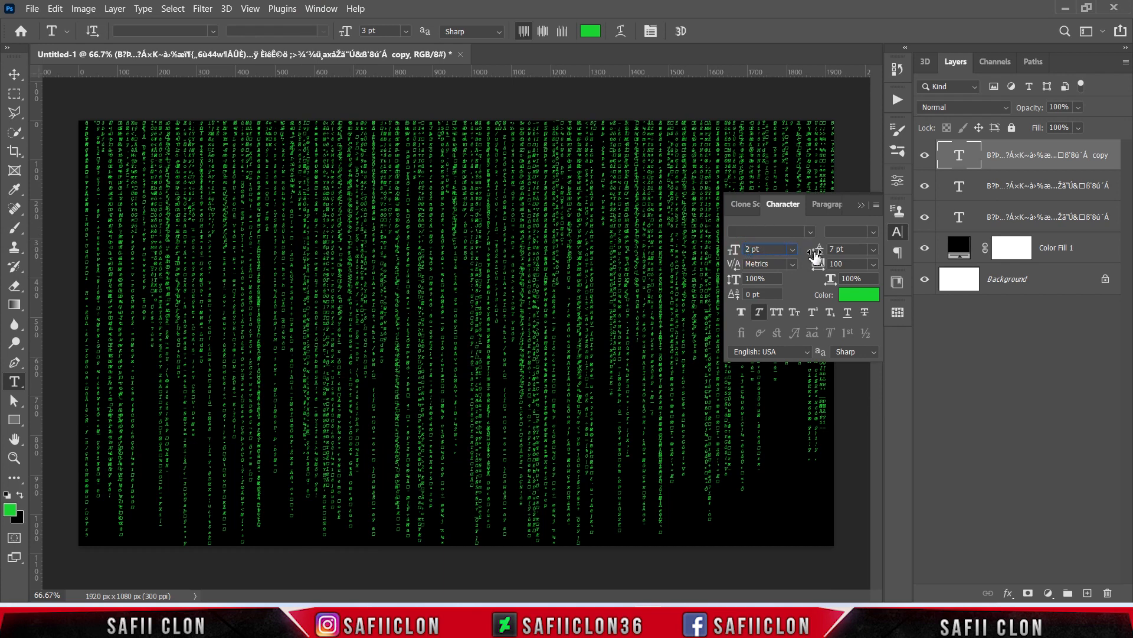
double_click(832, 248)
type("8")
key("Return")
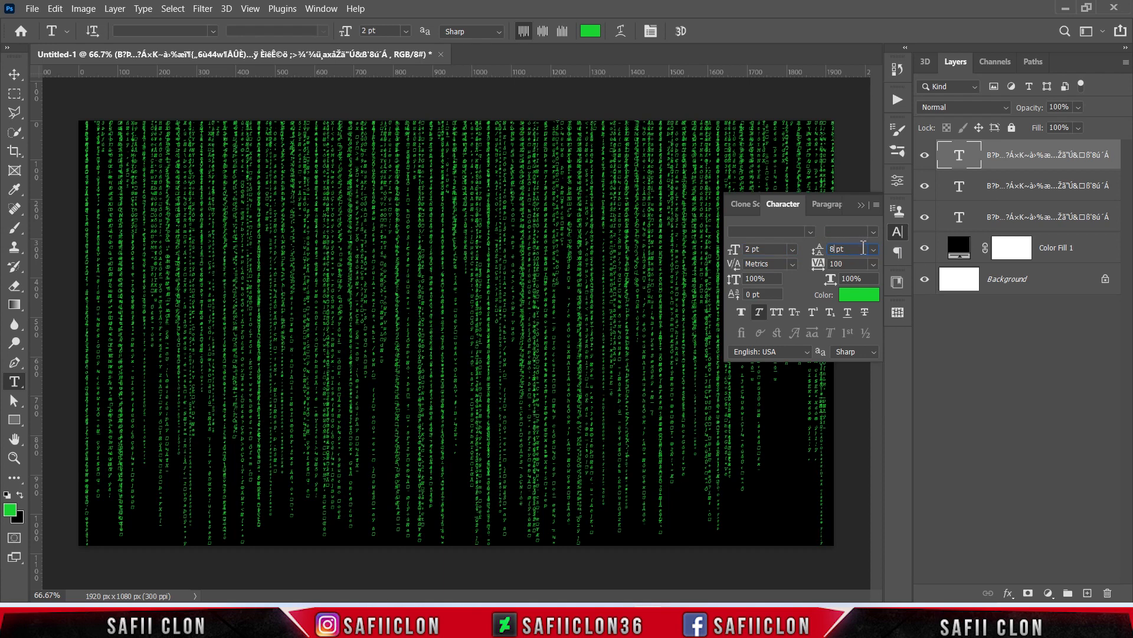
left_click(861, 205)
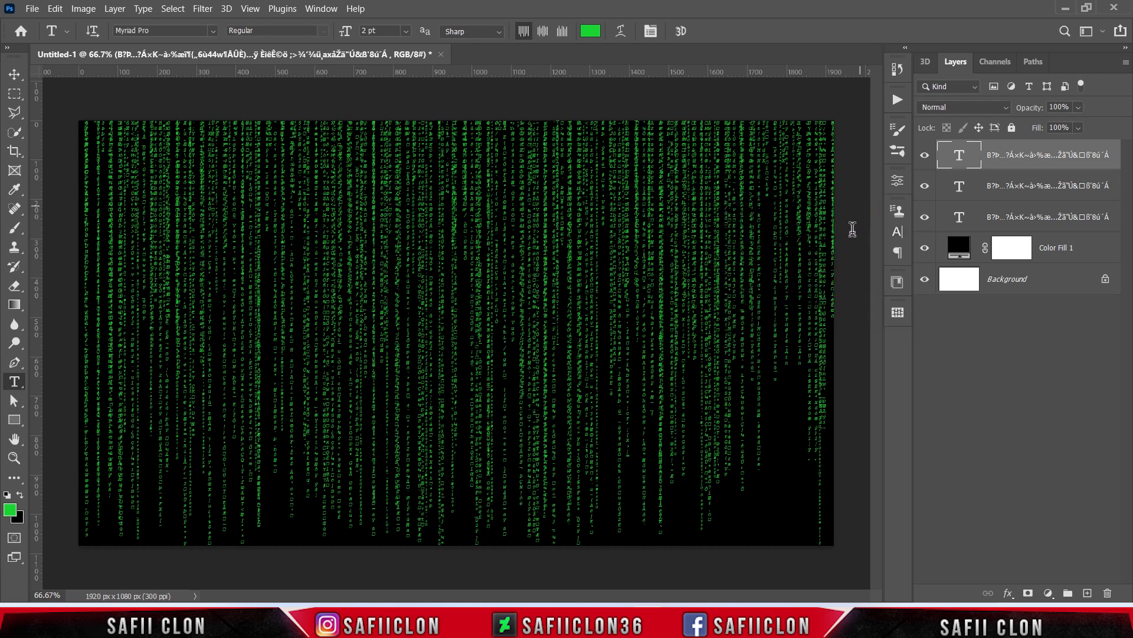
Step: Toggle the visibility of each of the three text layers to compare their contribution to the rain
left_click(925, 157)
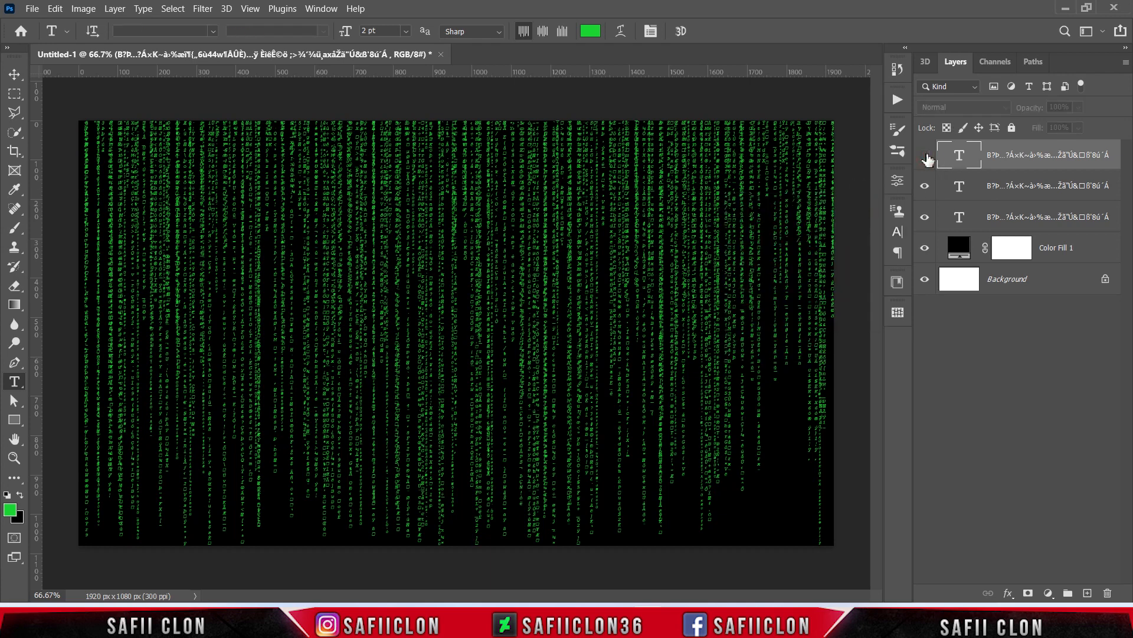
left_click(925, 156)
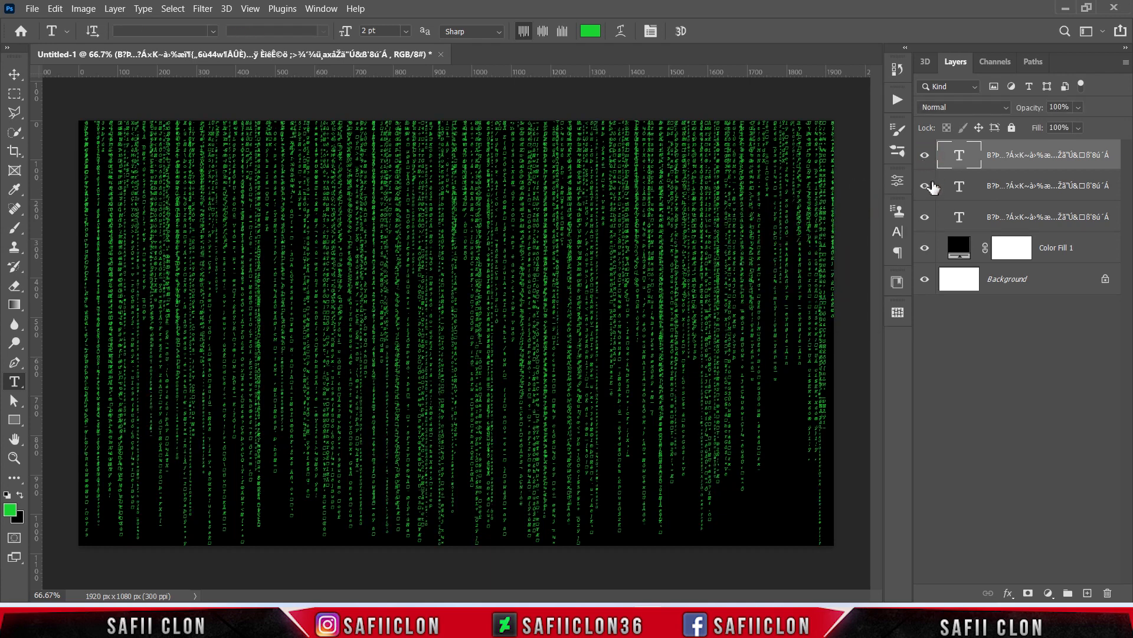
left_click(927, 187)
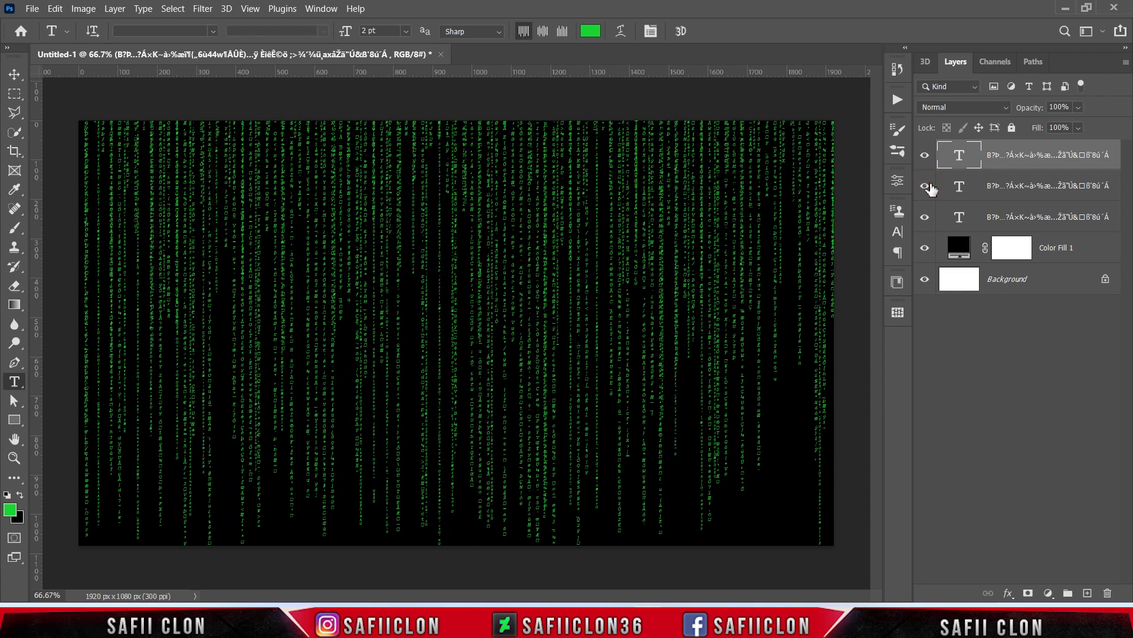
left_click(926, 217)
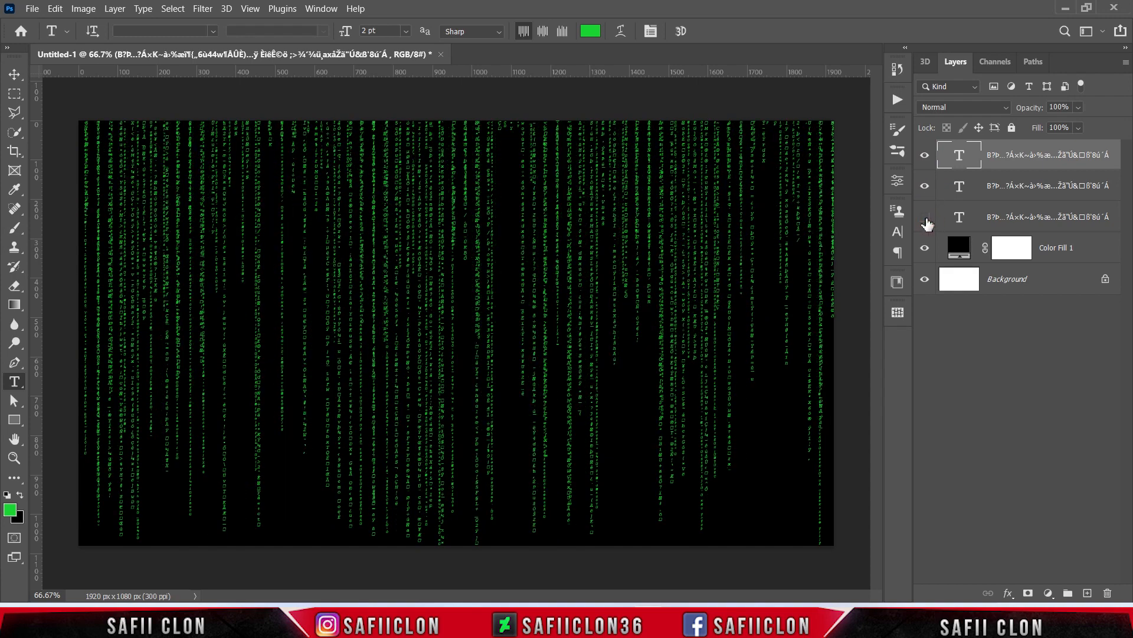
left_click(925, 218)
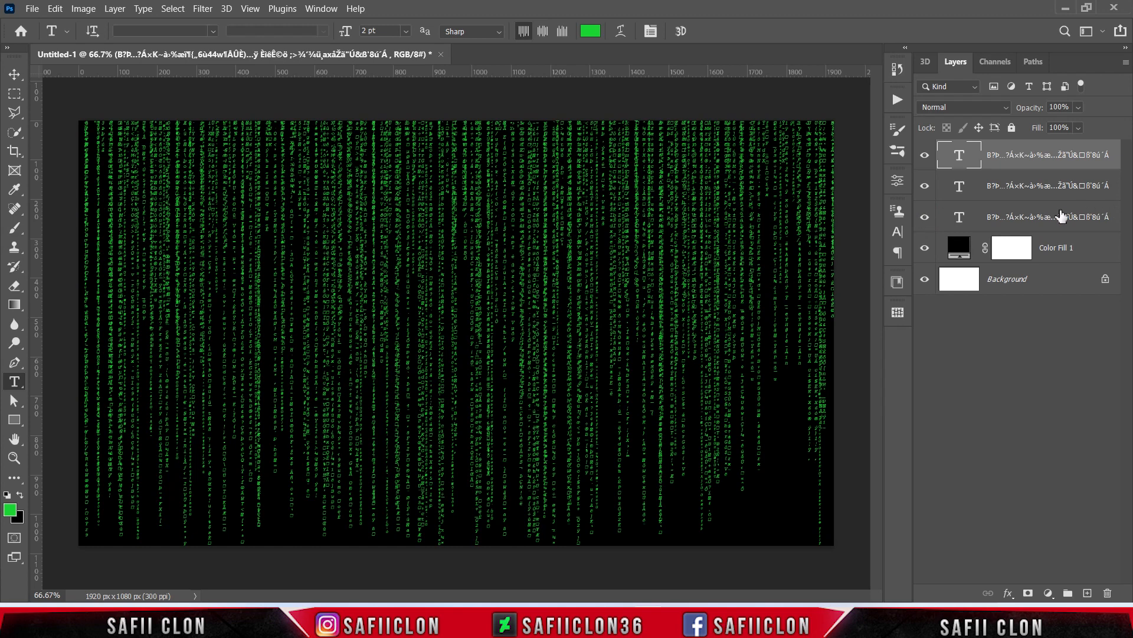
Step: Reduce the fill of the lowest text layer to 47%
left_click(1063, 217)
left_click(1063, 218)
left_click(1078, 127)
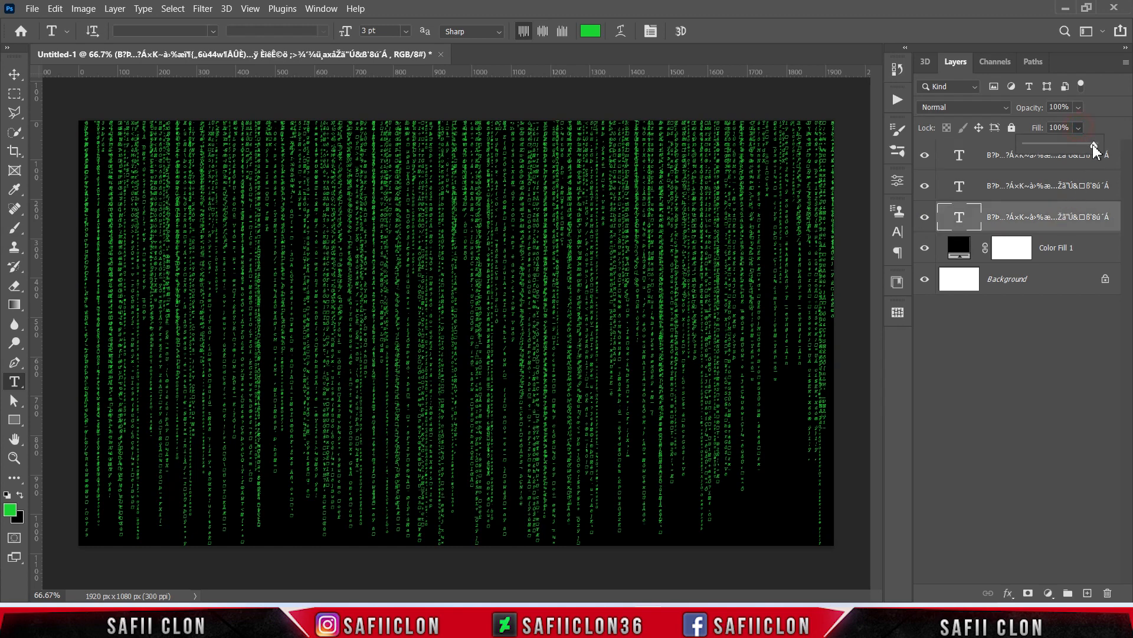
left_click_drag(1096, 146, 1057, 151)
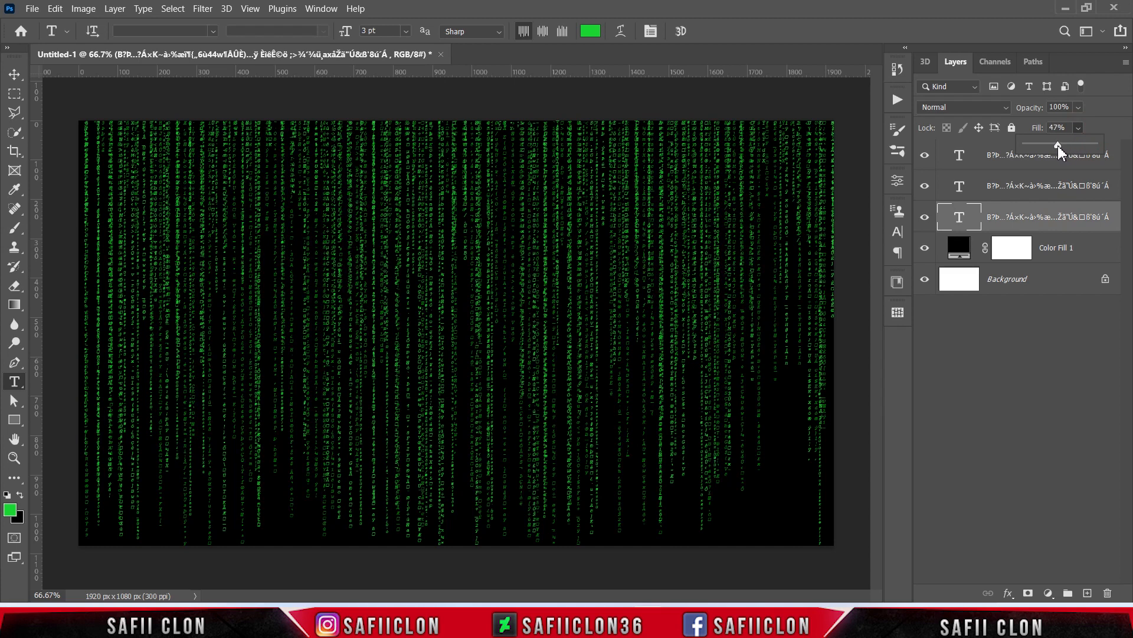
left_click(1079, 130)
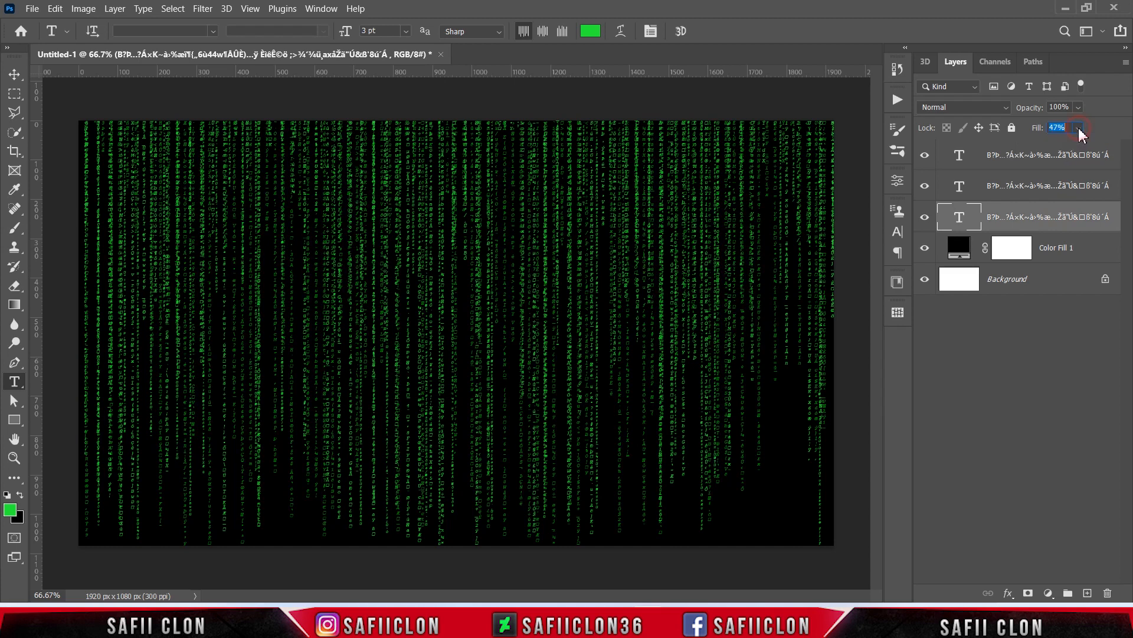
Step: Add a layer mask to the middle text layer and render Clouds on the mask
left_click(1073, 195)
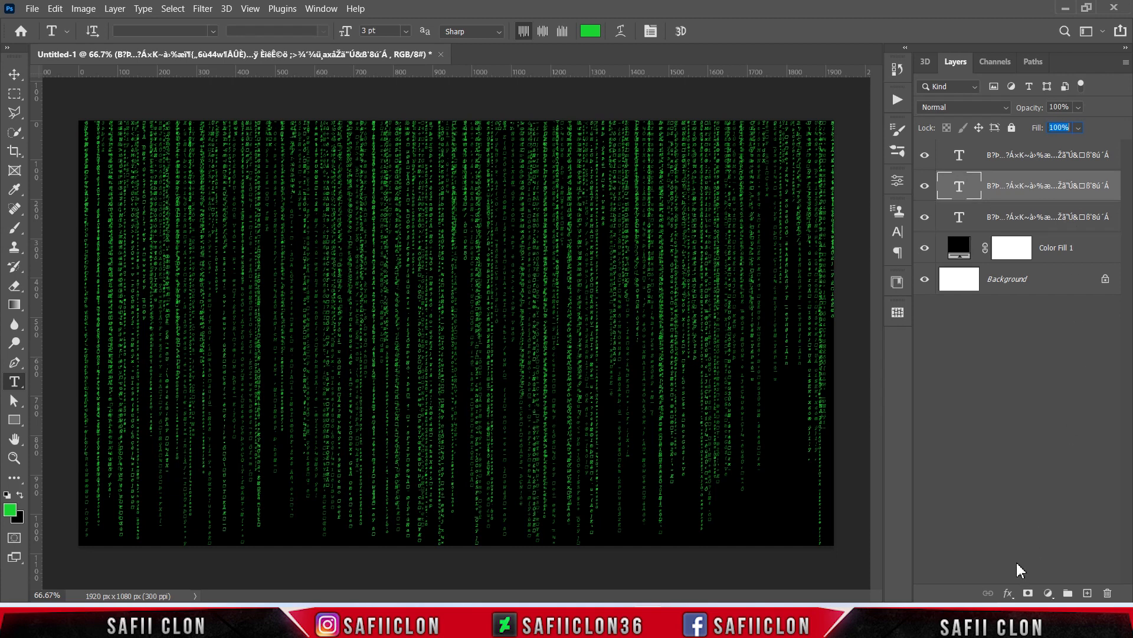
left_click(1029, 594)
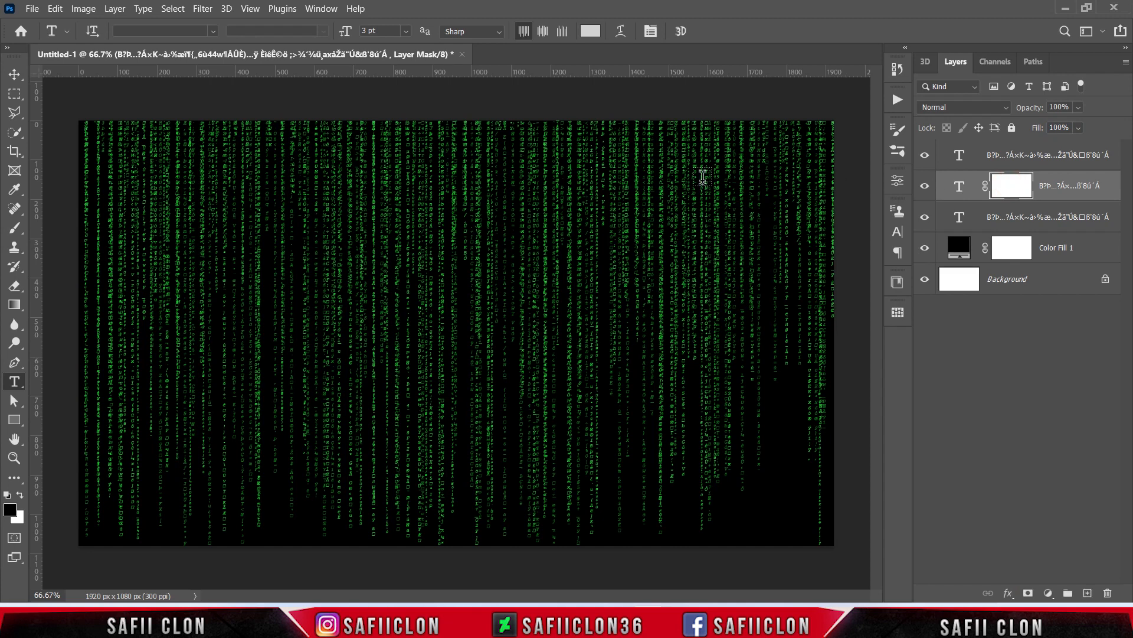
left_click(201, 10)
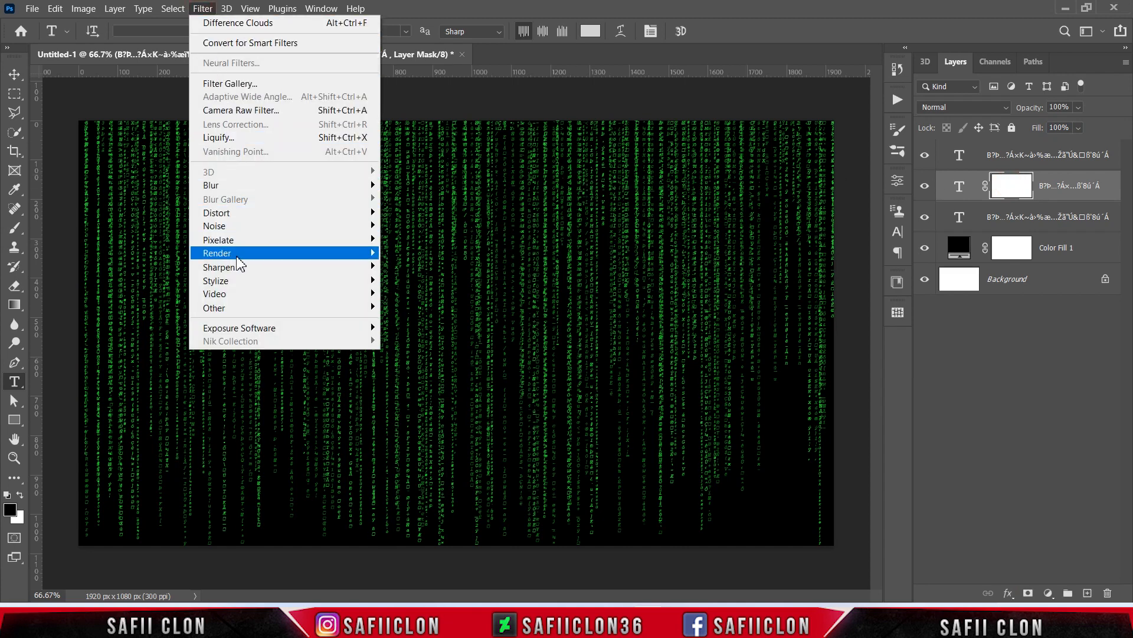
mouse_move(325, 254)
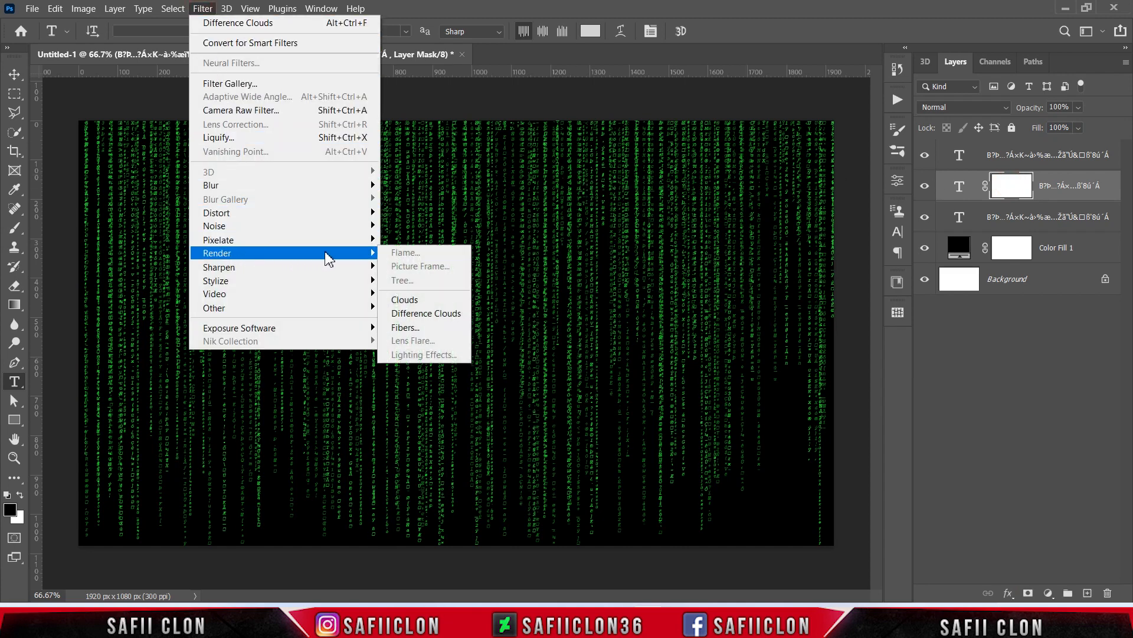
left_click(417, 301)
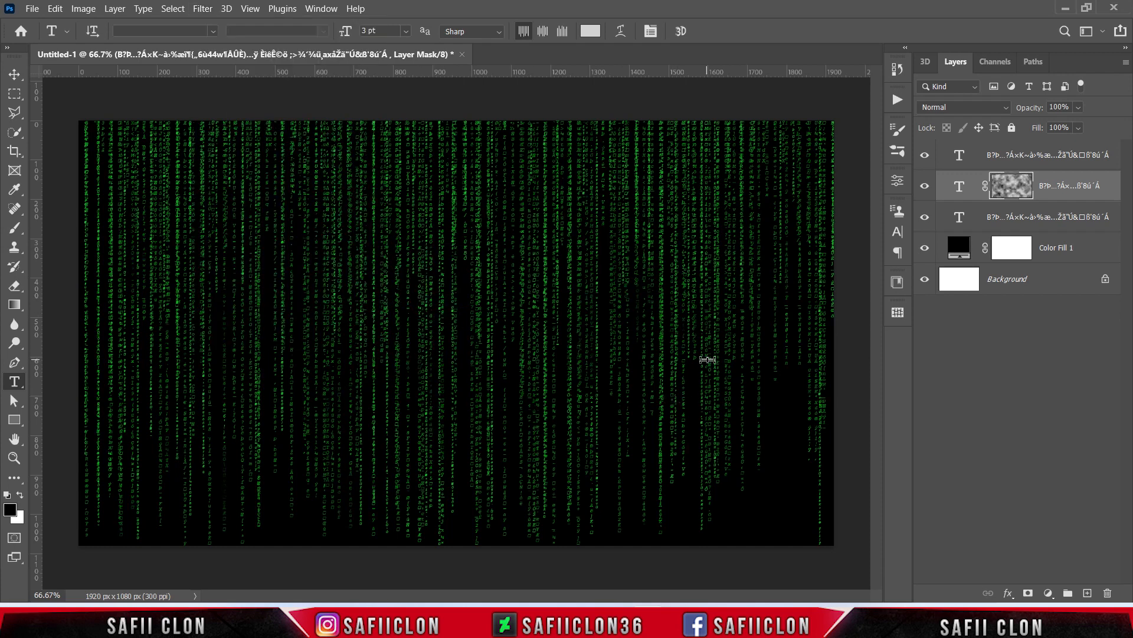
Step: Reduce the fill of the masked middle text layer to 15%
left_click(1078, 128)
left_click_drag(1096, 145, 1056, 152)
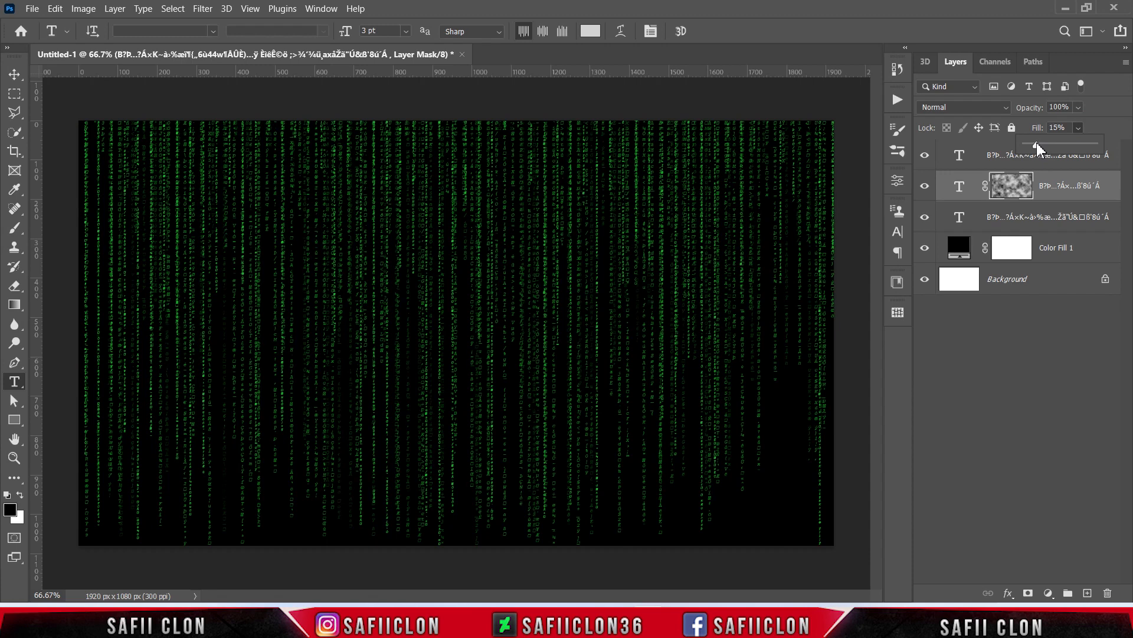
left_click(1078, 130)
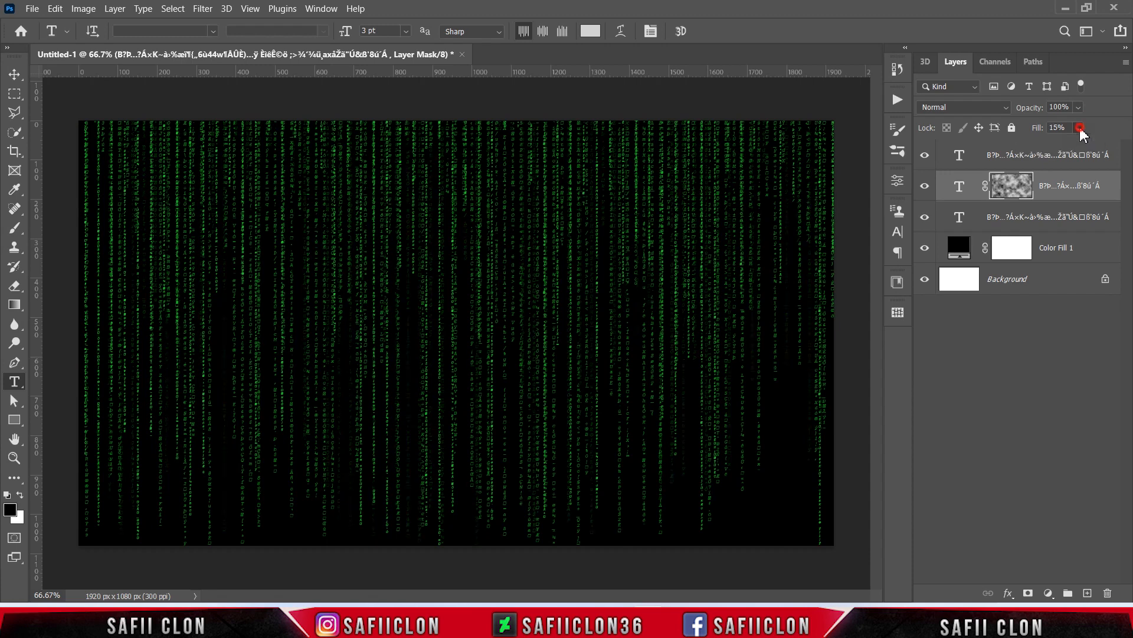
Step: Add a layer mask to the uppermost text layer and fill the mask with rendered Clouds
left_click(1051, 164)
left_click(1051, 164)
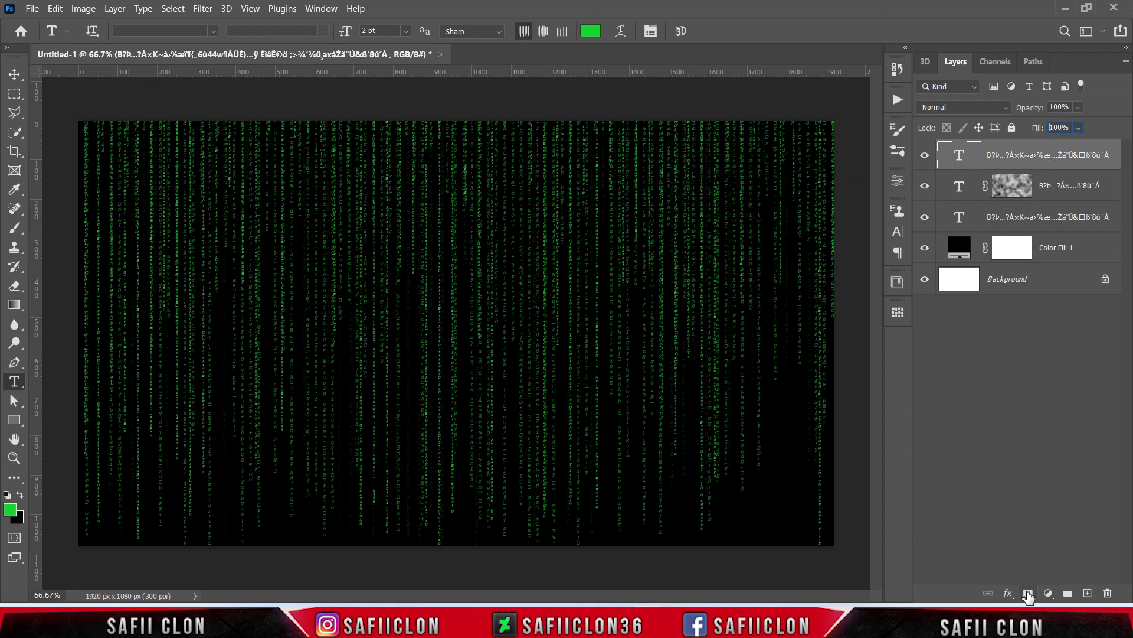
left_click(1028, 591)
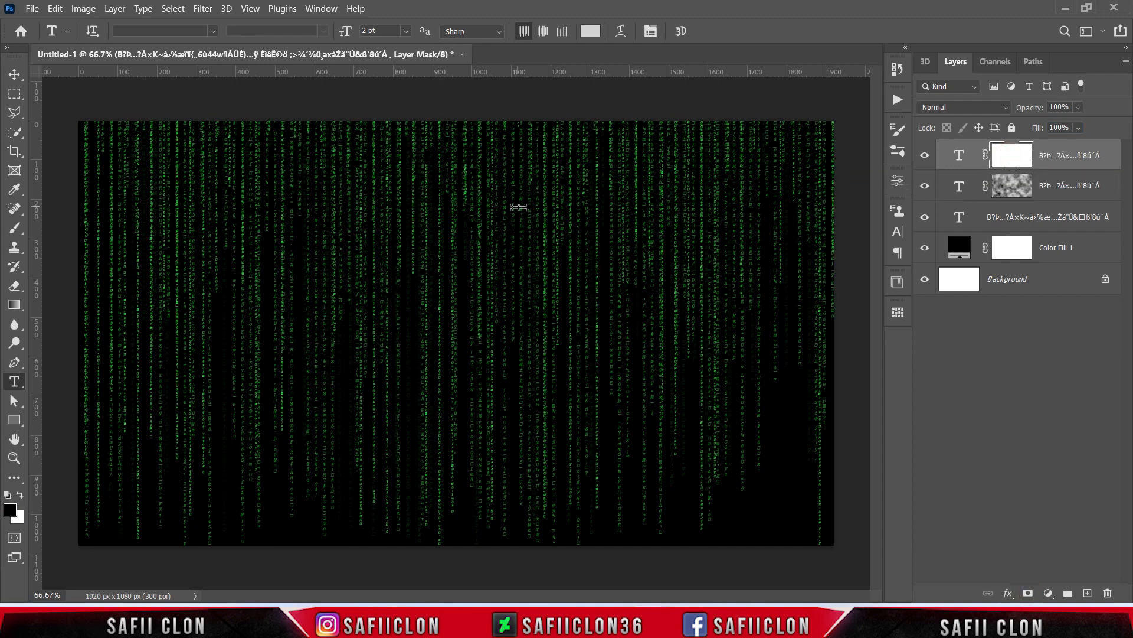
left_click(202, 8)
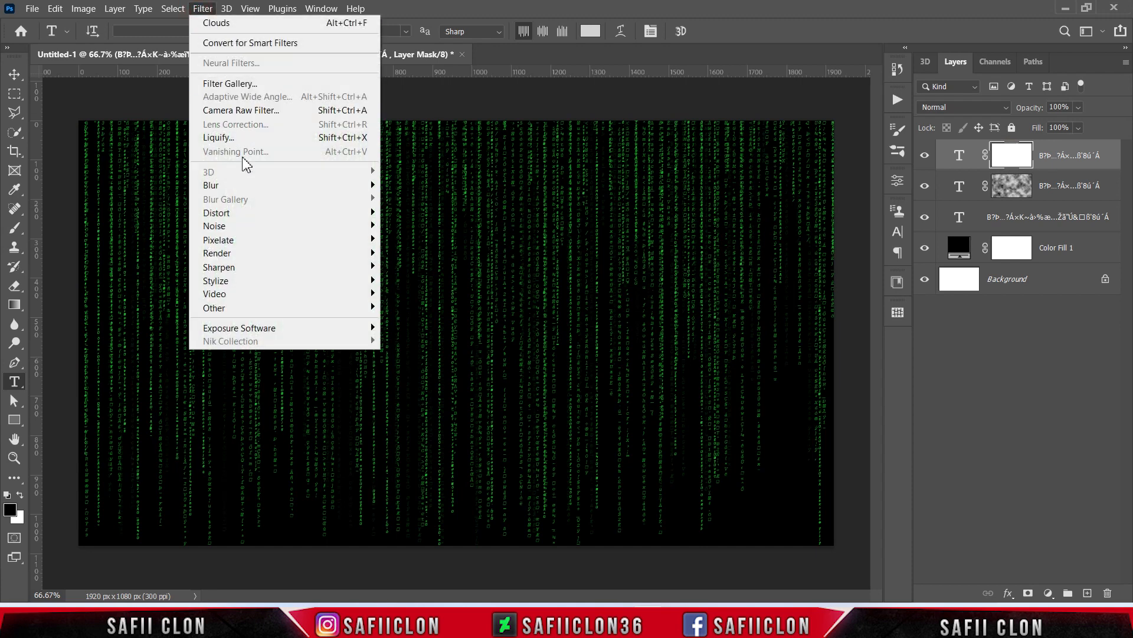
mouse_move(364, 255)
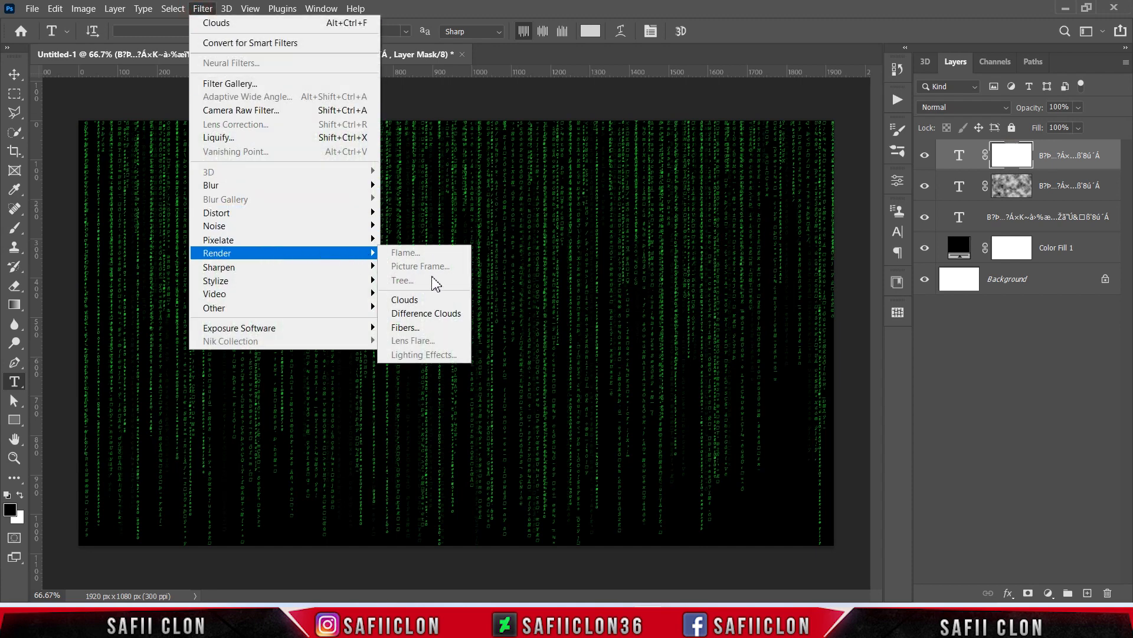
left_click(412, 299)
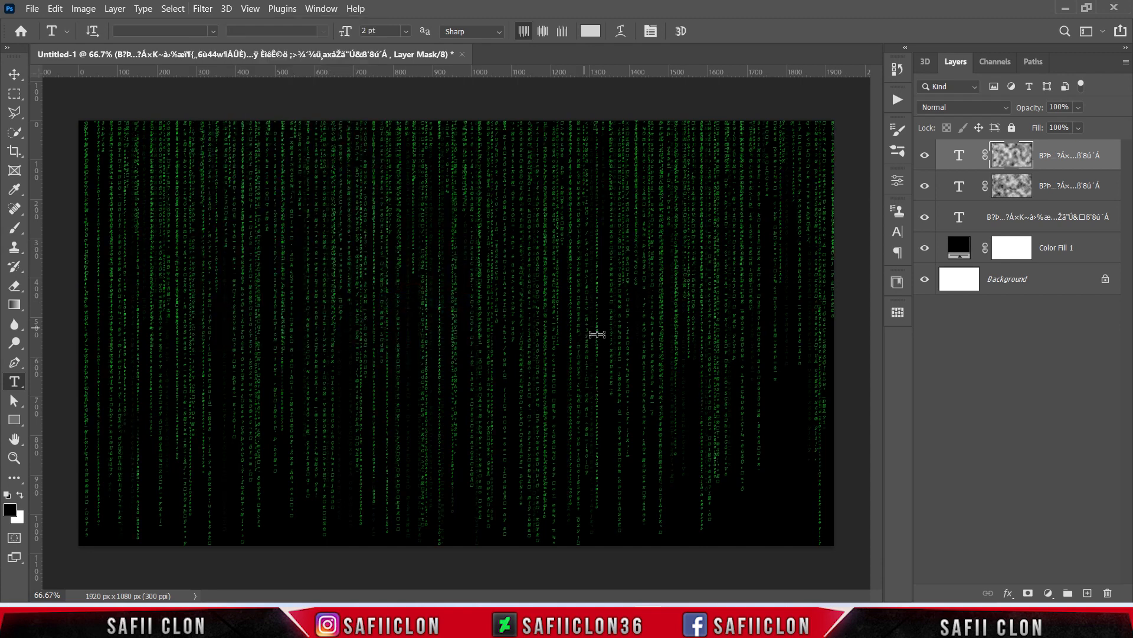
Step: Reduce the fill of the uppermost text layer to 32%
left_click(1079, 129)
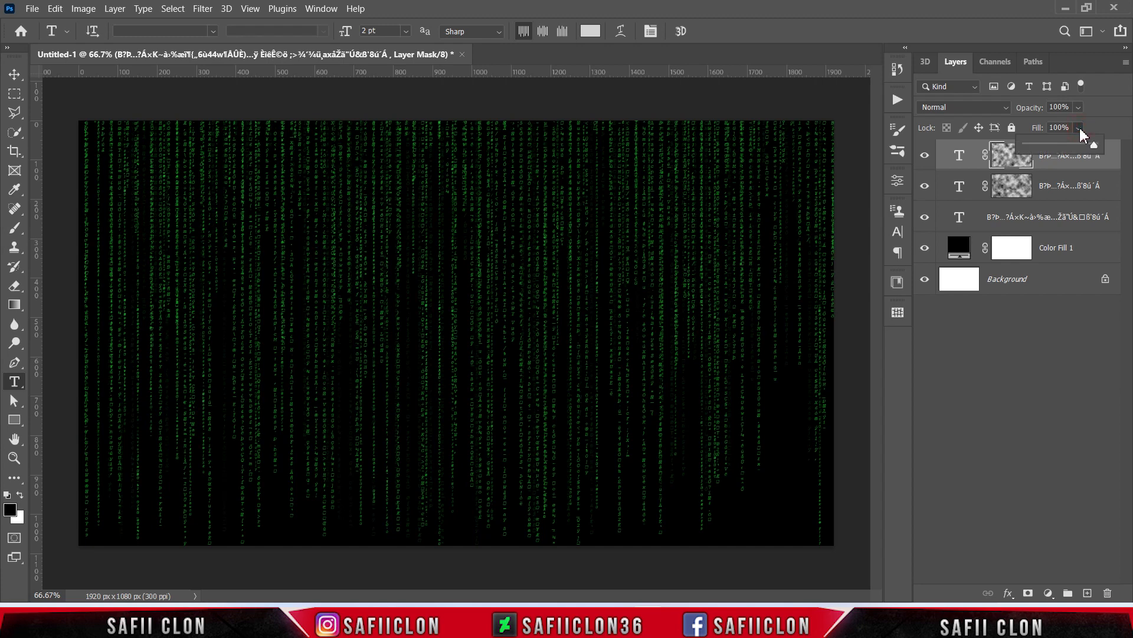
left_click_drag(1093, 146, 1053, 155)
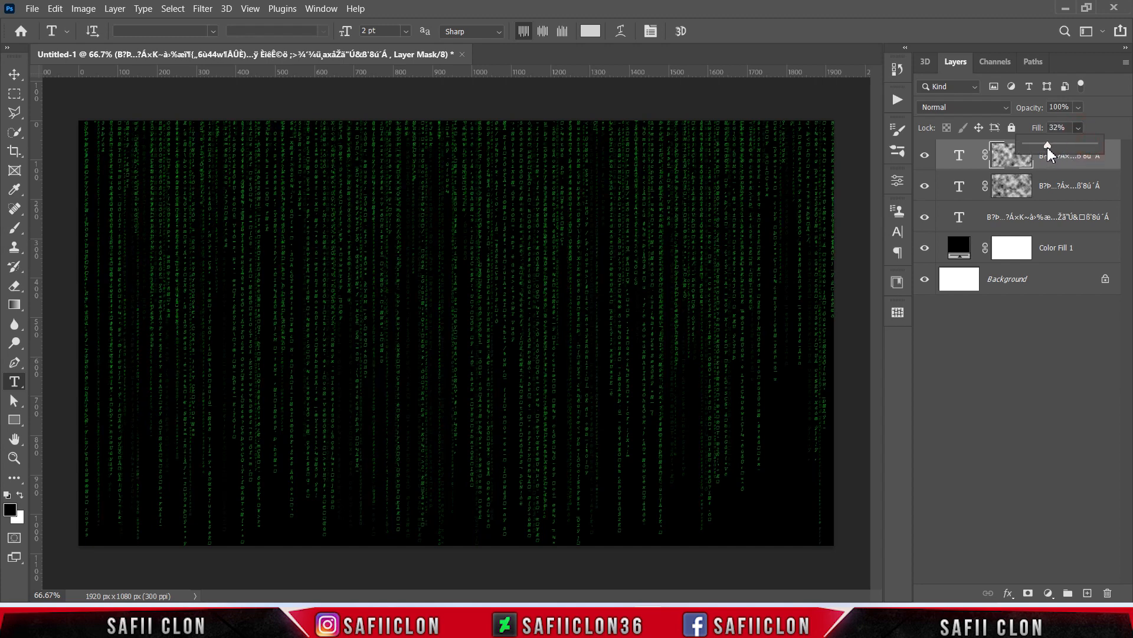
left_click(1084, 132)
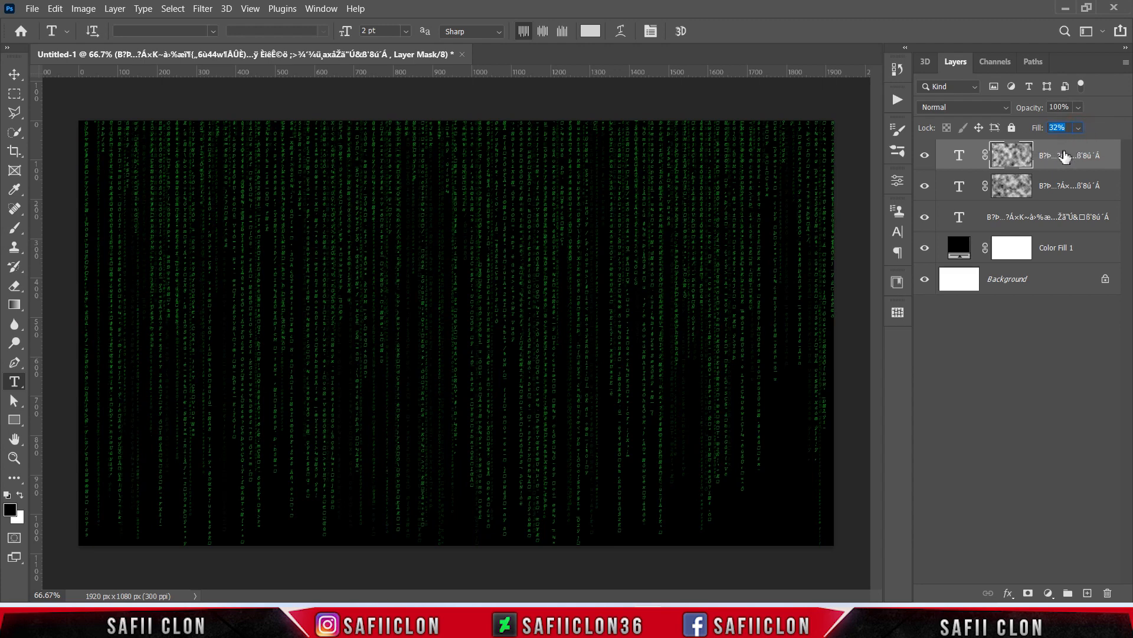
Step: Duplicate all three text layers together within the current document
left_click(1065, 157)
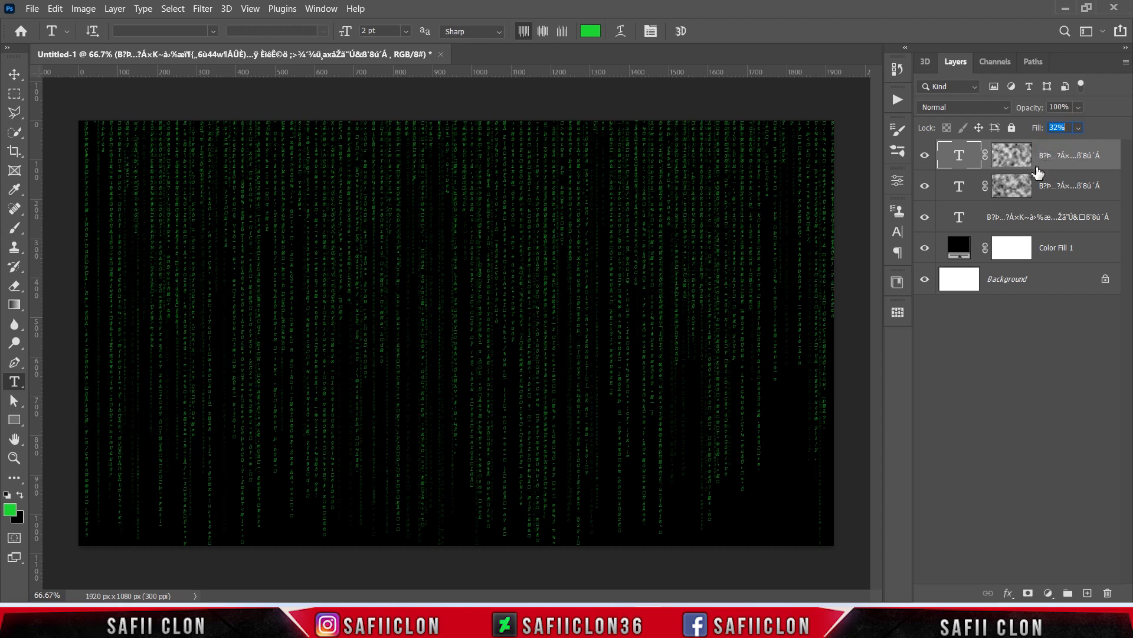
left_click(1039, 219, "shift")
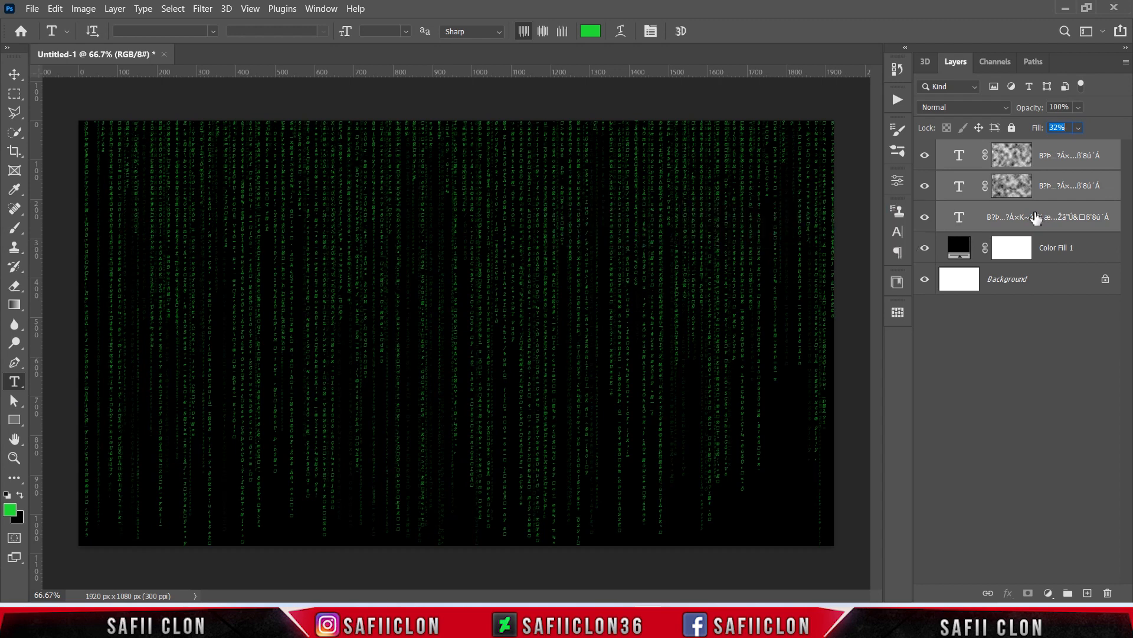
right_click(1036, 219)
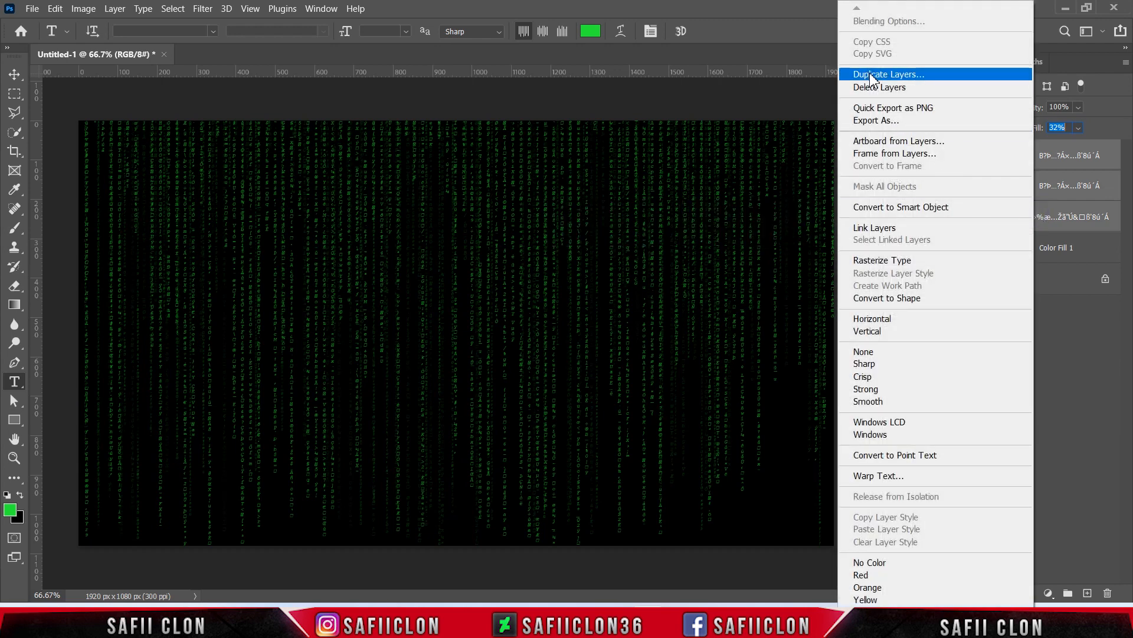
left_click(872, 76)
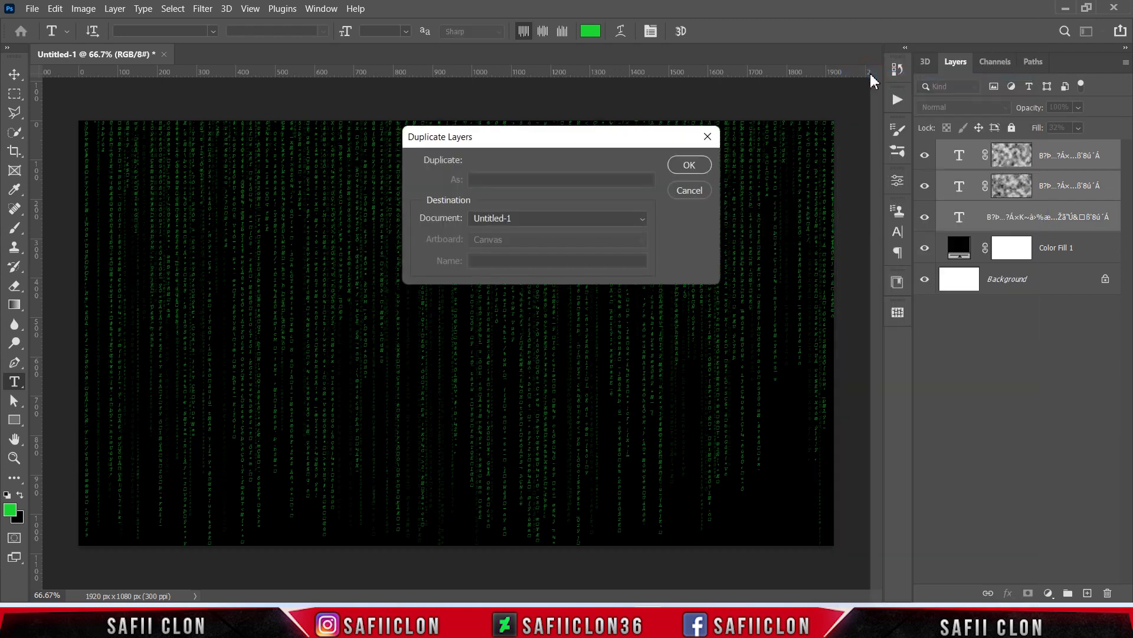
left_click(686, 166)
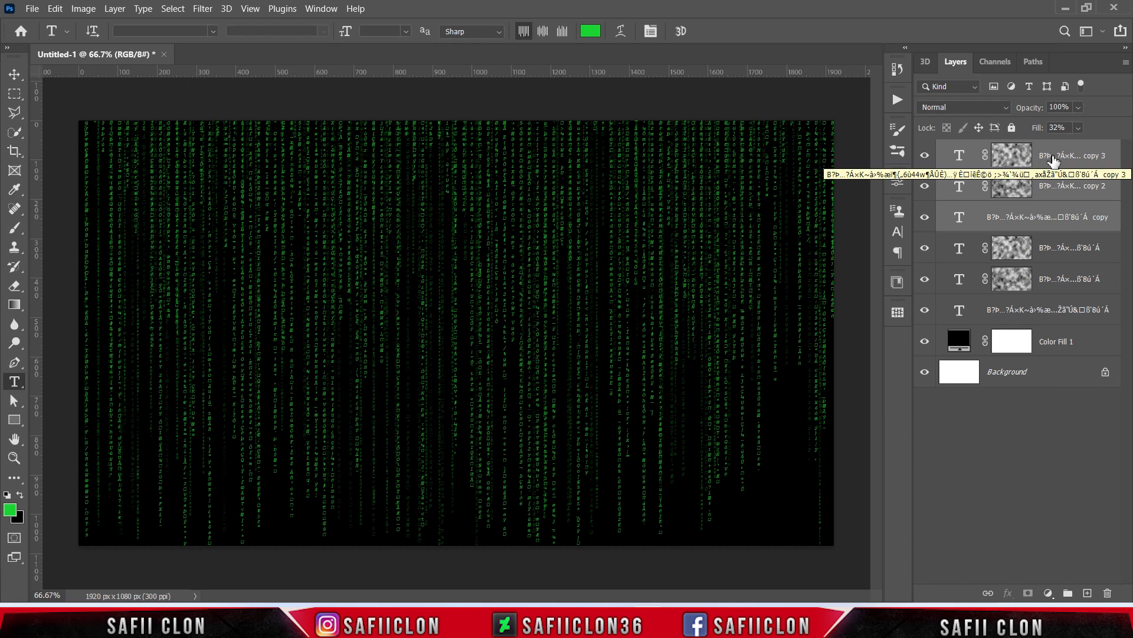
Step: Group the three duplicated text layers and merge the group into a single layer
key("ctrl+g")
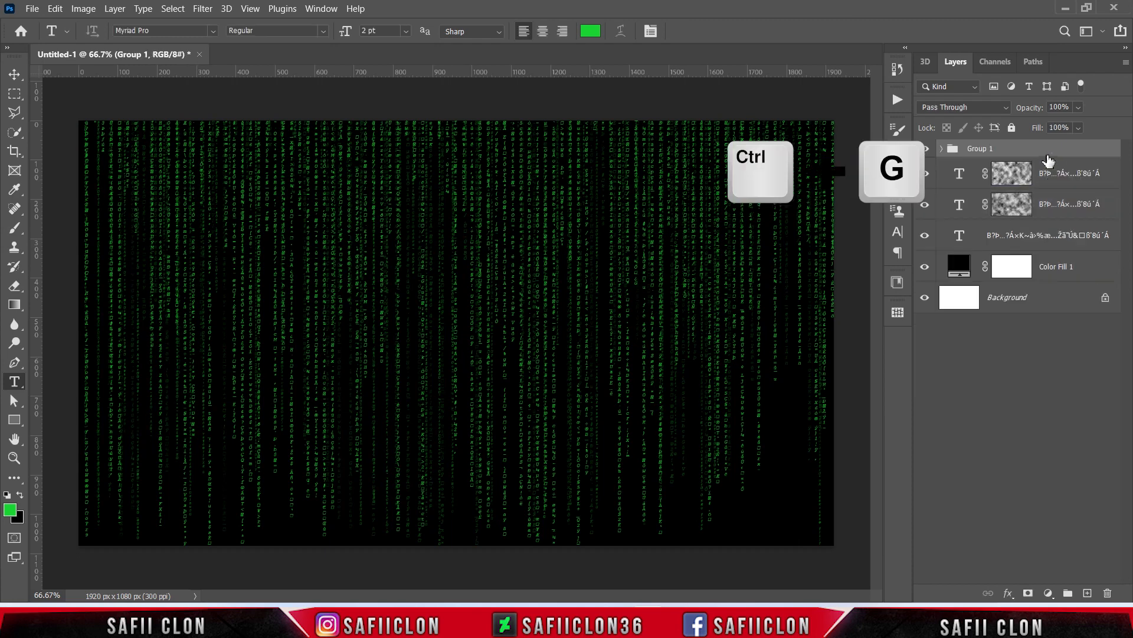
right_click(1009, 156)
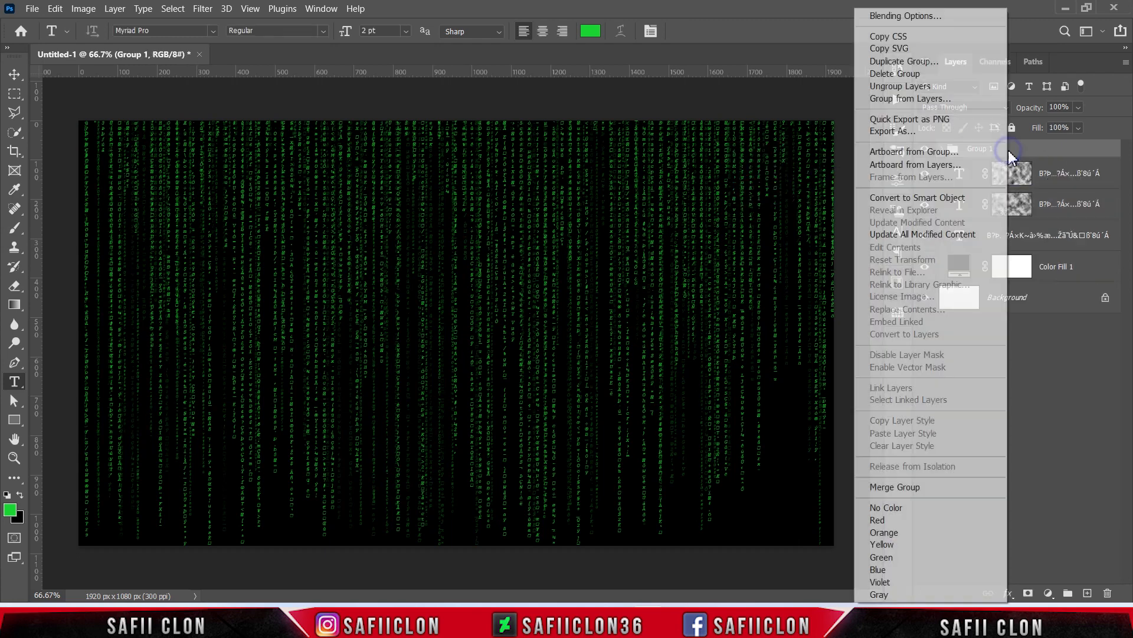
left_click(910, 488)
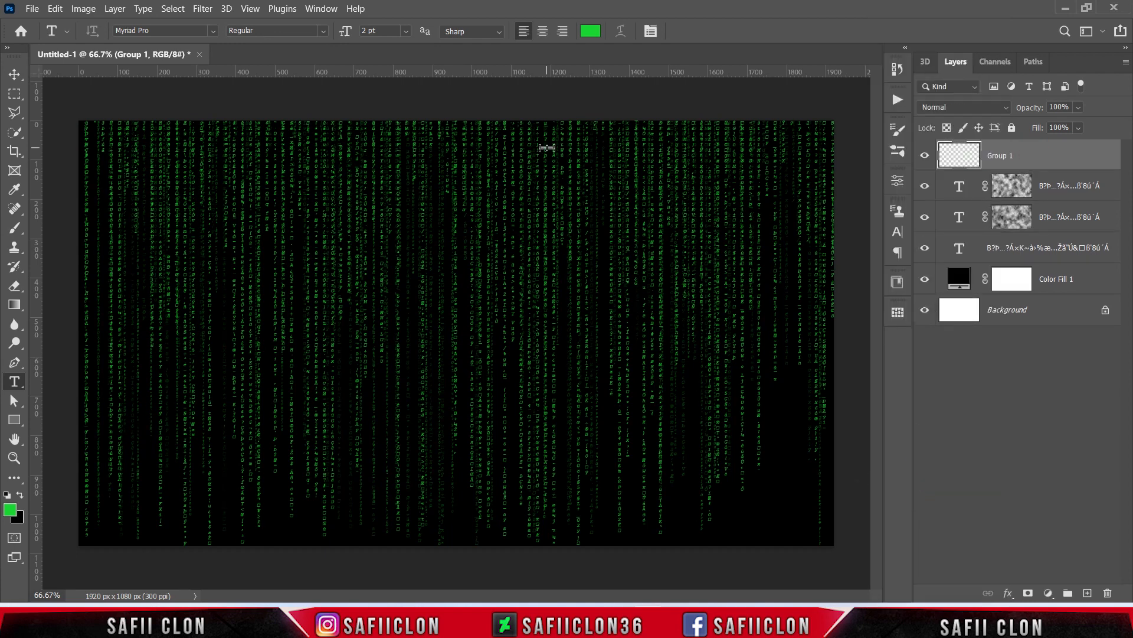
Step: Apply a Motion Blur at a 90° angle to the merged layer and move it below the text layers, just above Color Fill 1
left_click(201, 9)
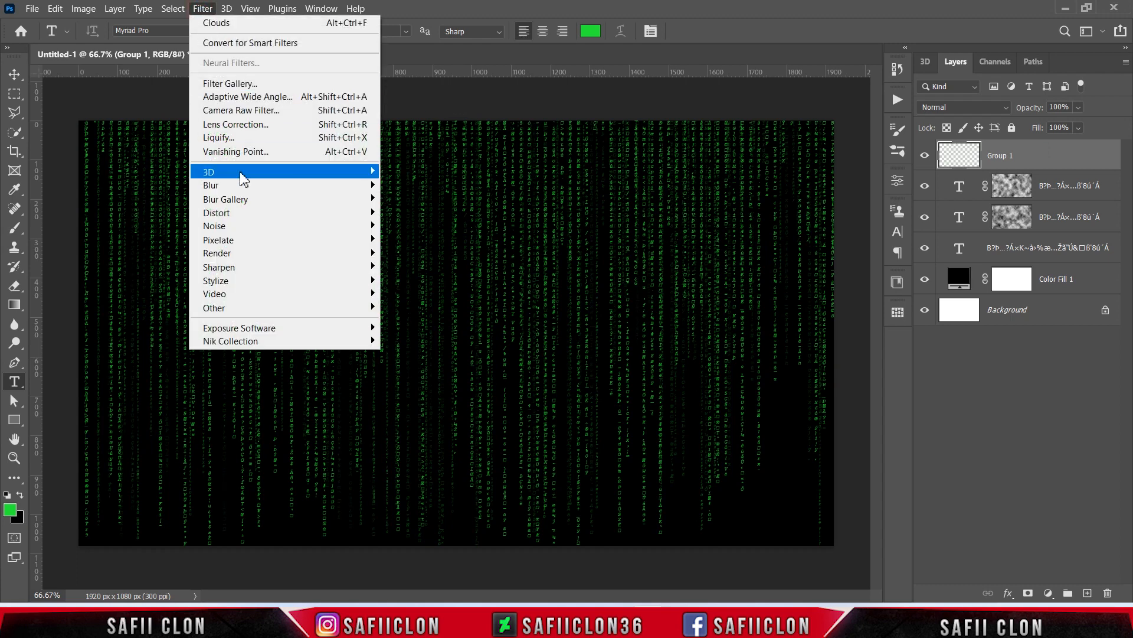
mouse_move(302, 185)
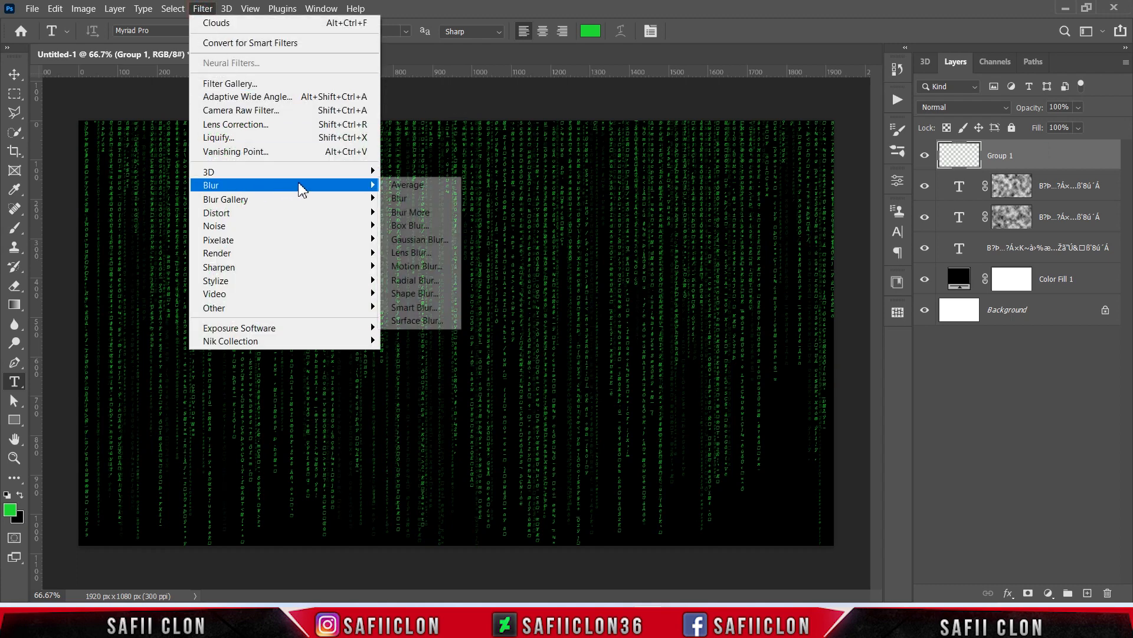
left_click(429, 267)
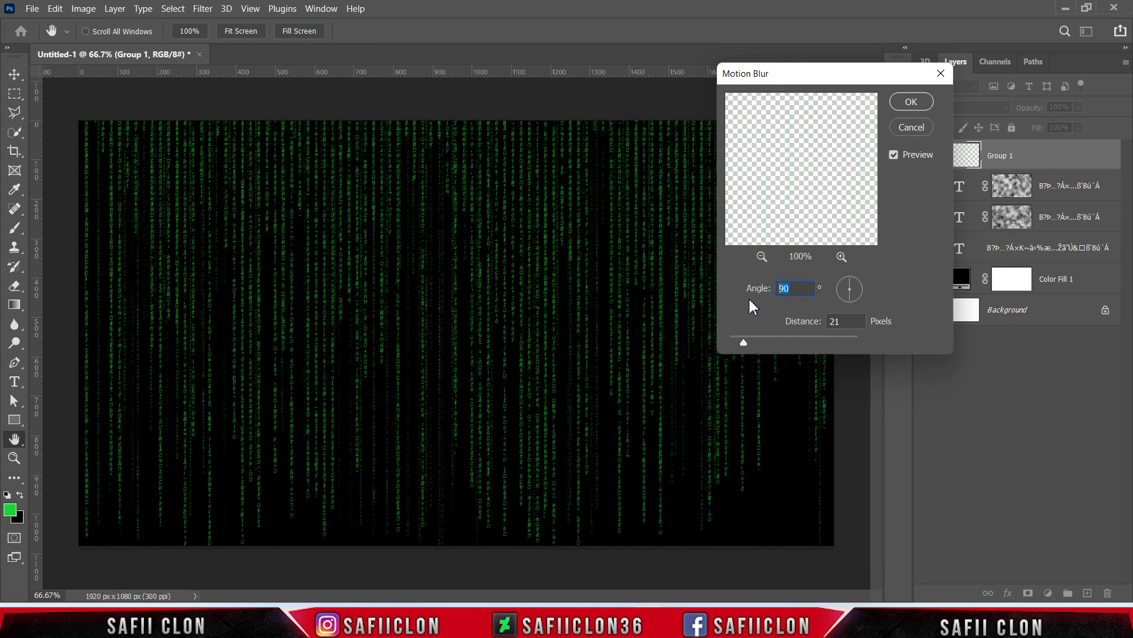
mouse_move(743, 342)
left_mouse_down()
mouse_move(780, 341)
mouse_move(752, 341)
left_mouse_up()
left_click(912, 102)
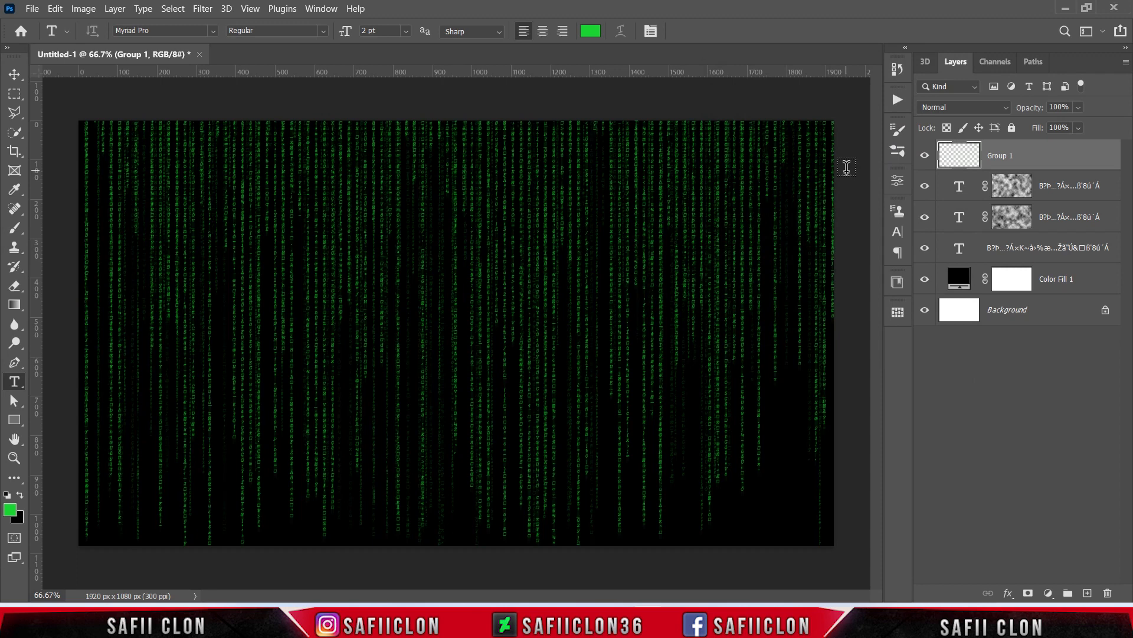
left_click_drag(1034, 155, 1039, 258)
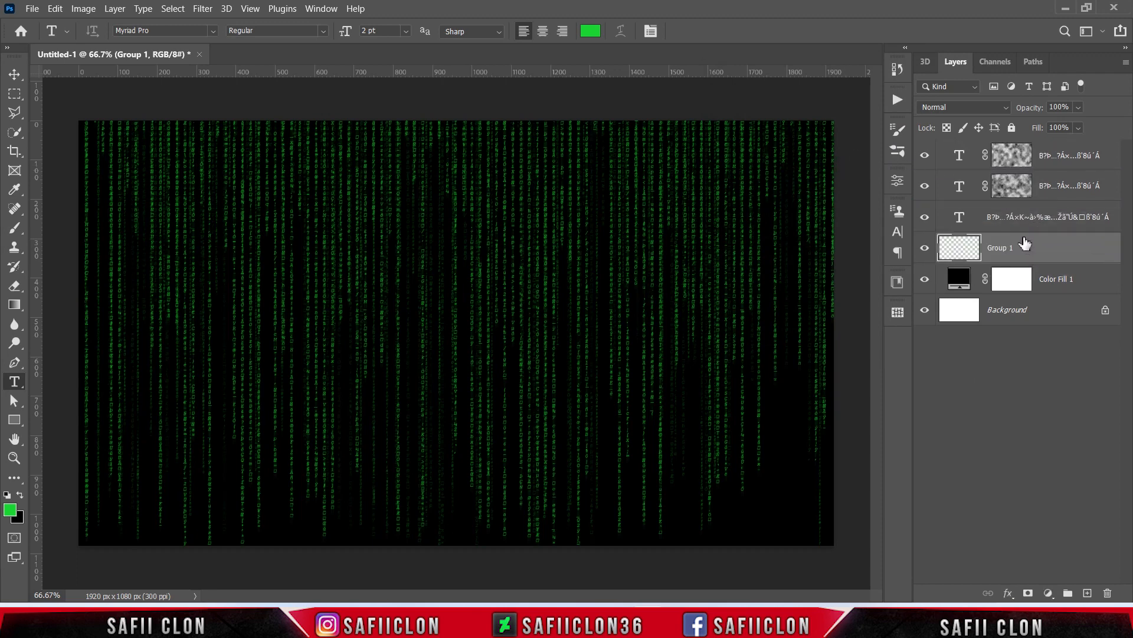
Step: Add a white layer mask to the lowest text layer, directly above the blurred layer
left_click(1062, 217)
left_click(925, 217)
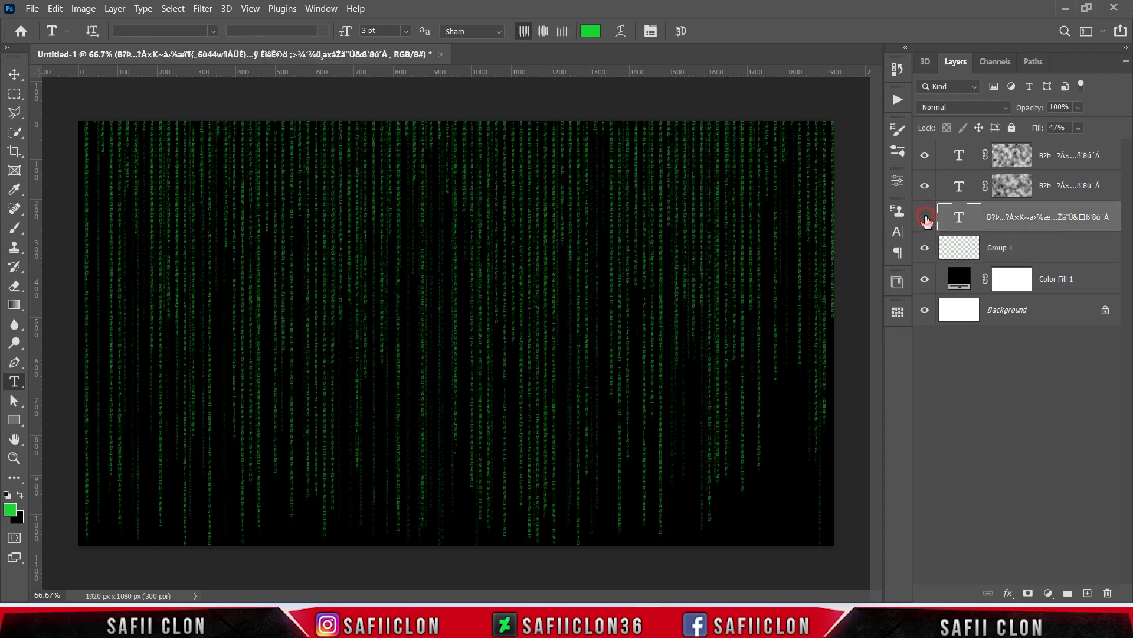
left_click(925, 218)
left_click(925, 218)
left_click(1032, 592)
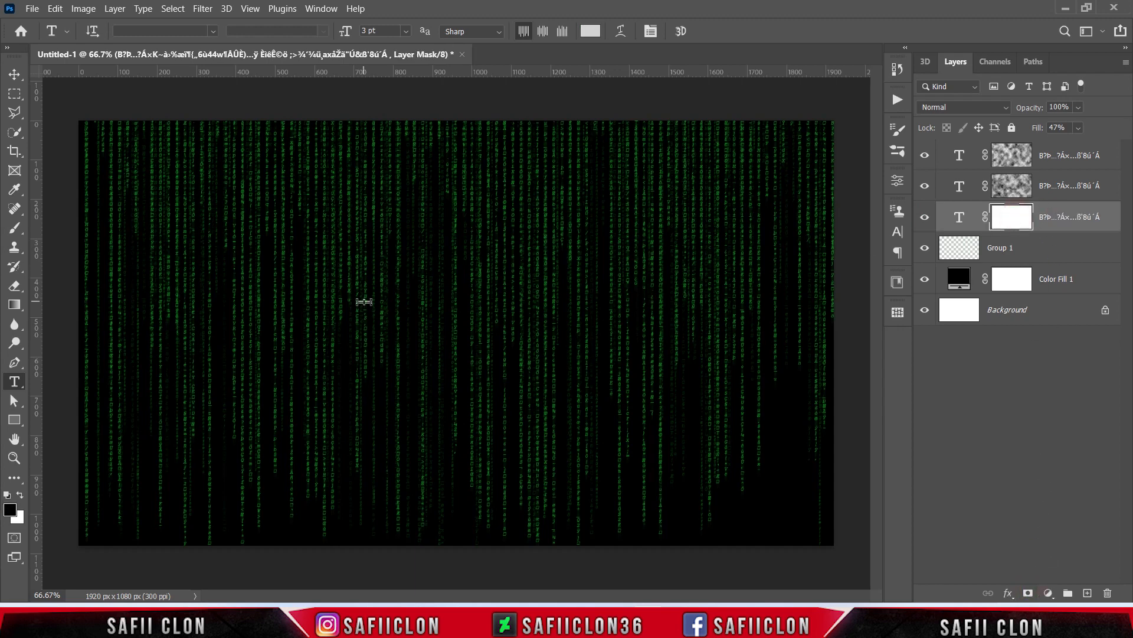
Step: Set up a Soft Round brush with a size of 67 px and an opacity of 29%
left_click(15, 228)
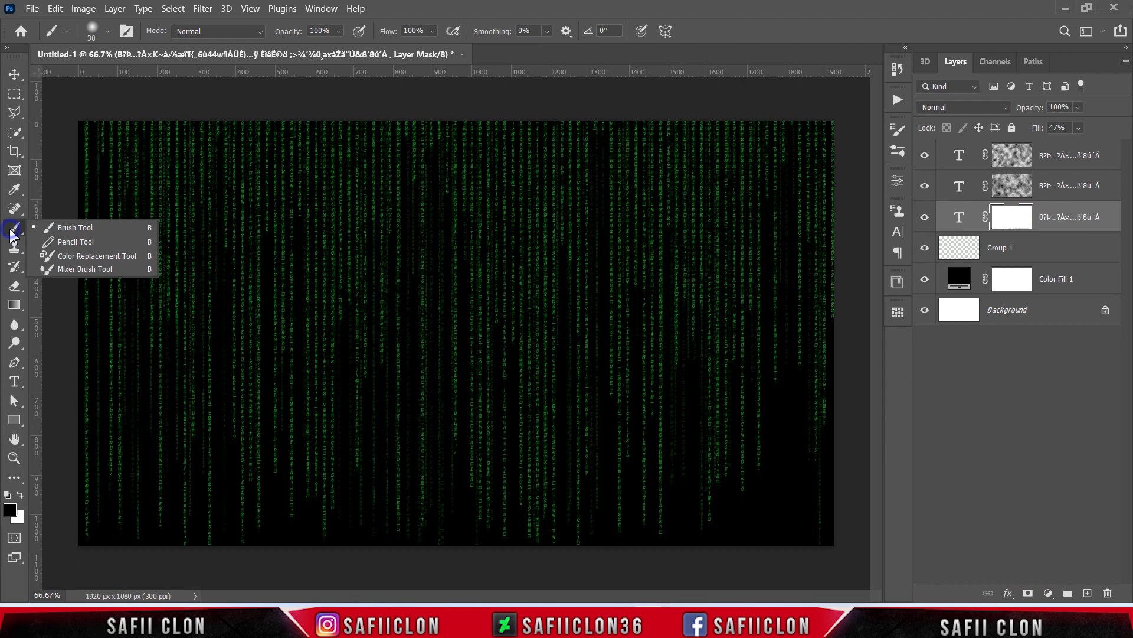
left_click(62, 234)
left_click(107, 31)
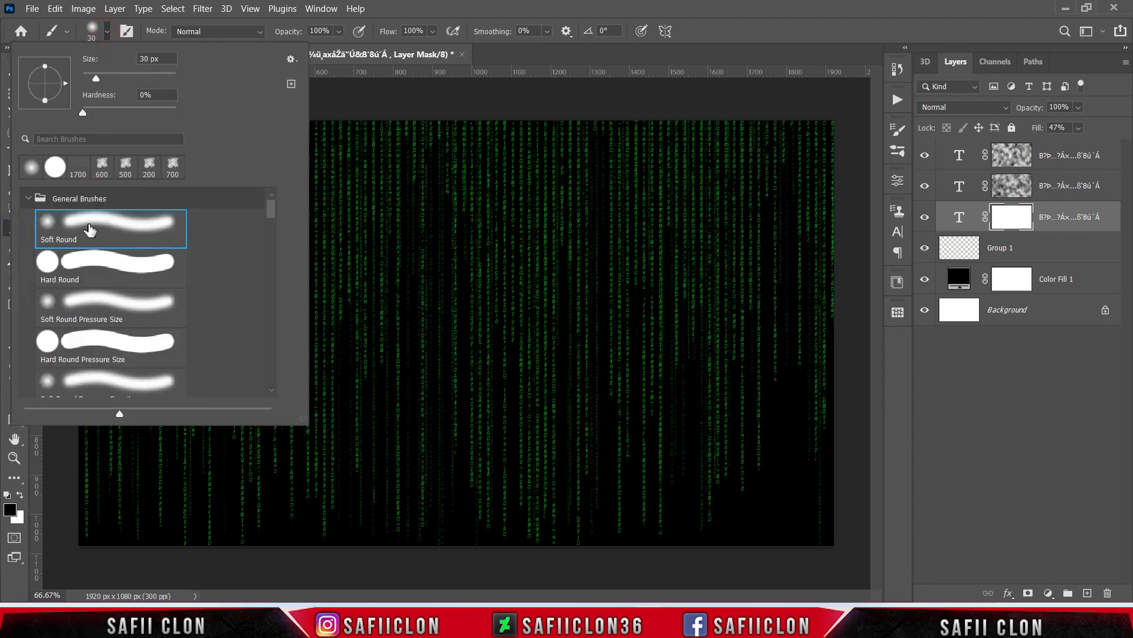
left_click(89, 225)
mouse_move(97, 77)
left_mouse_down()
mouse_move(131, 81)
mouse_move(119, 82)
left_mouse_up()
left_click(108, 32)
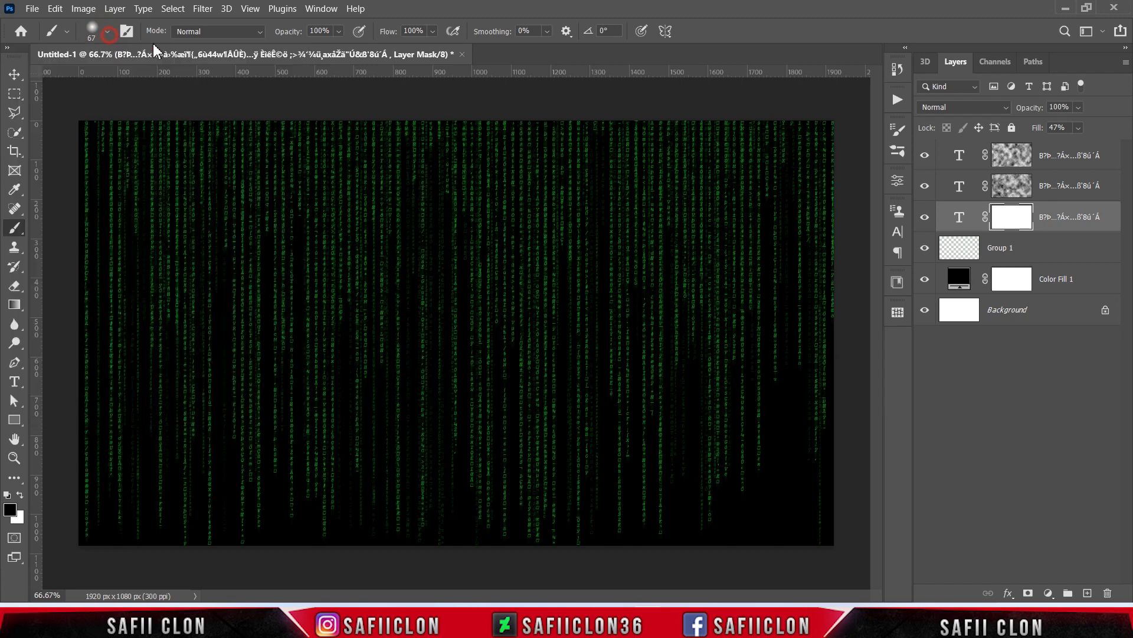
left_click(339, 31)
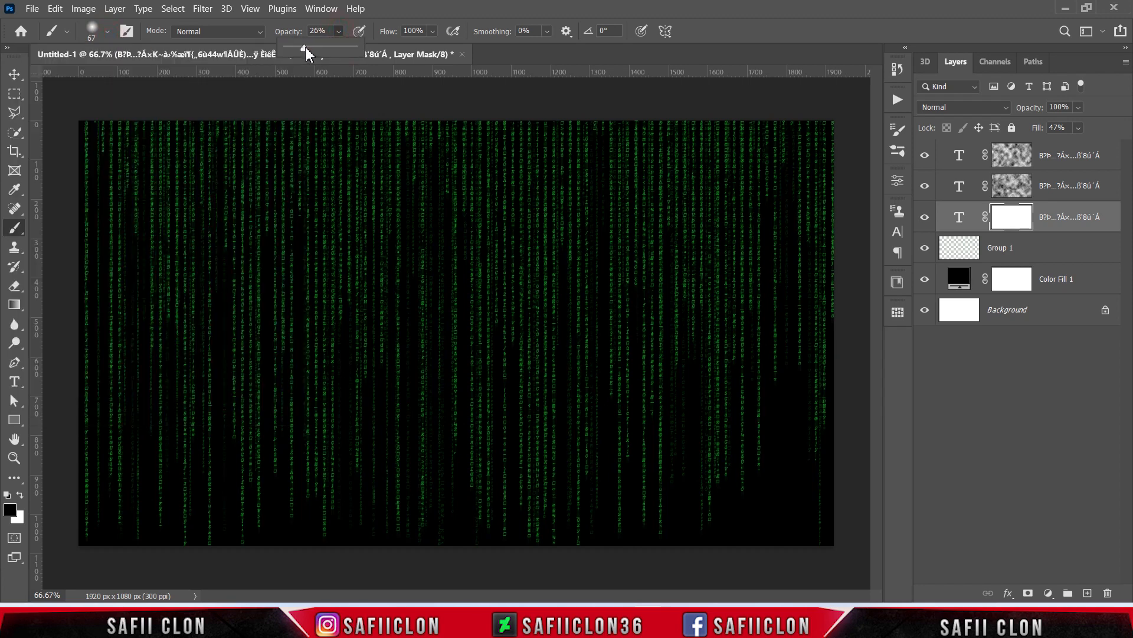
left_click_drag(306, 47, 308, 47)
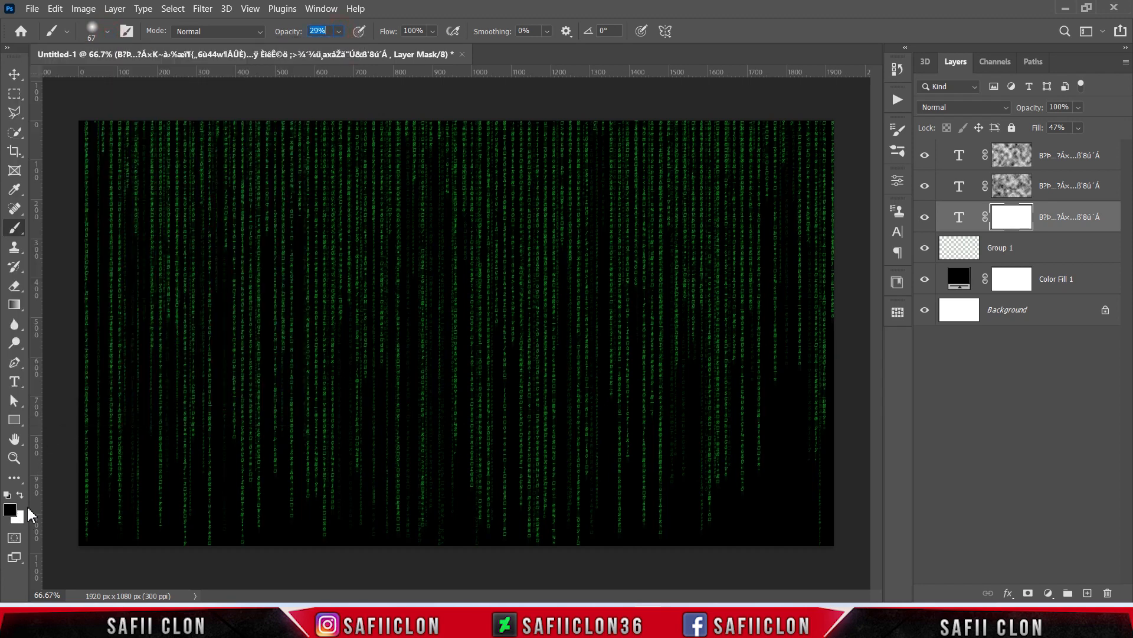
Step: Paint faint black vertical streaks over scattered character columns across the canvas on the lowest text layer's mask, varying the brush between about 20 and 35 px
key("ctrl+plus")
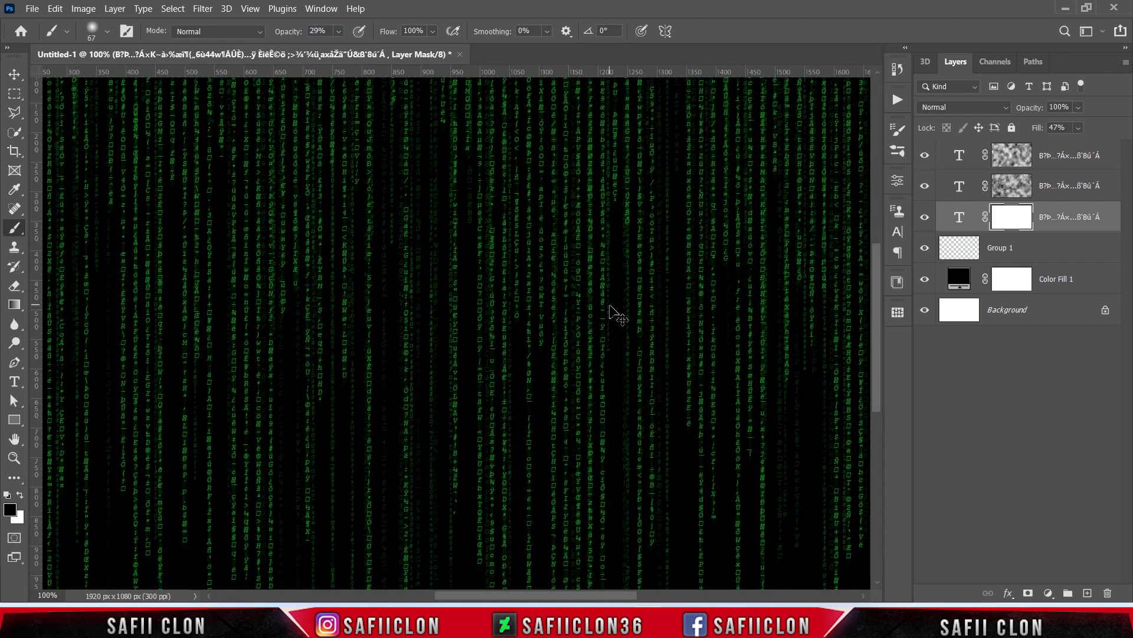
key("bracketleft")
key("bracketleft")
key("bracketleft")
key("bracketleft")
mouse_move(457, 343)
left_mouse_down()
mouse_move(449, 507)
mouse_move(456, 483)
left_mouse_up()
scroll(466, 413, "right", 5)
scroll(502, 366, "up", 3)
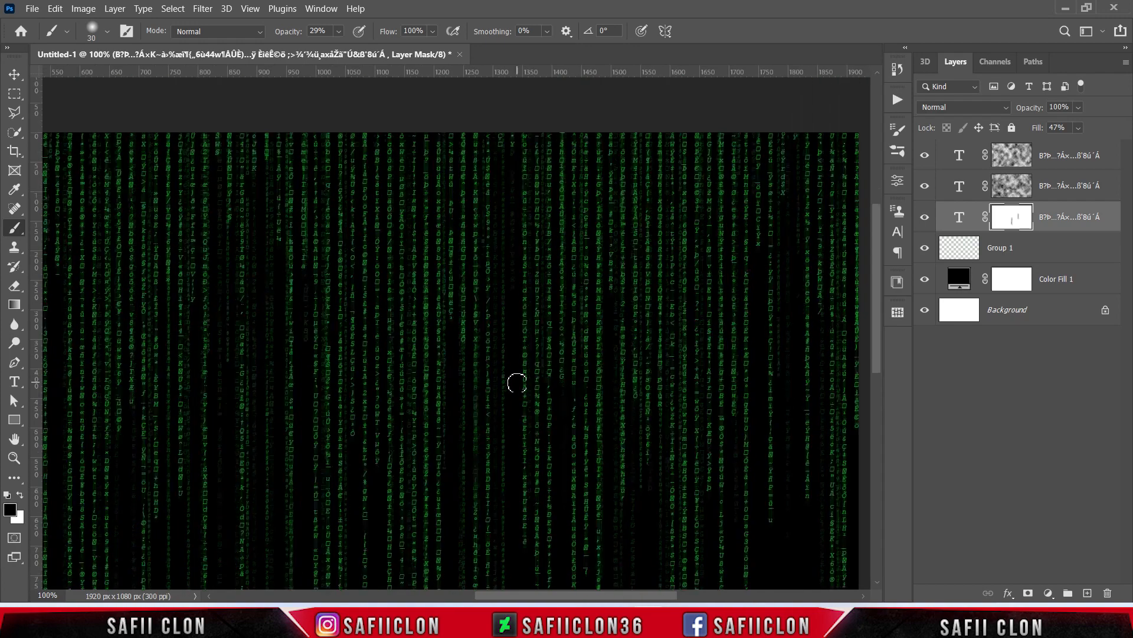
key("bracketleft")
key("bracketleft")
key("bracketleft")
left_click_drag(527, 302, 522, 383)
key("bracketright")
mouse_move(698, 260)
left_mouse_down()
mouse_move(700, 584)
mouse_move(665, 603)
left_mouse_up()
scroll(594, 387, "right", 7)
scroll(394, 392, "down", 3)
left_click(491, 409)
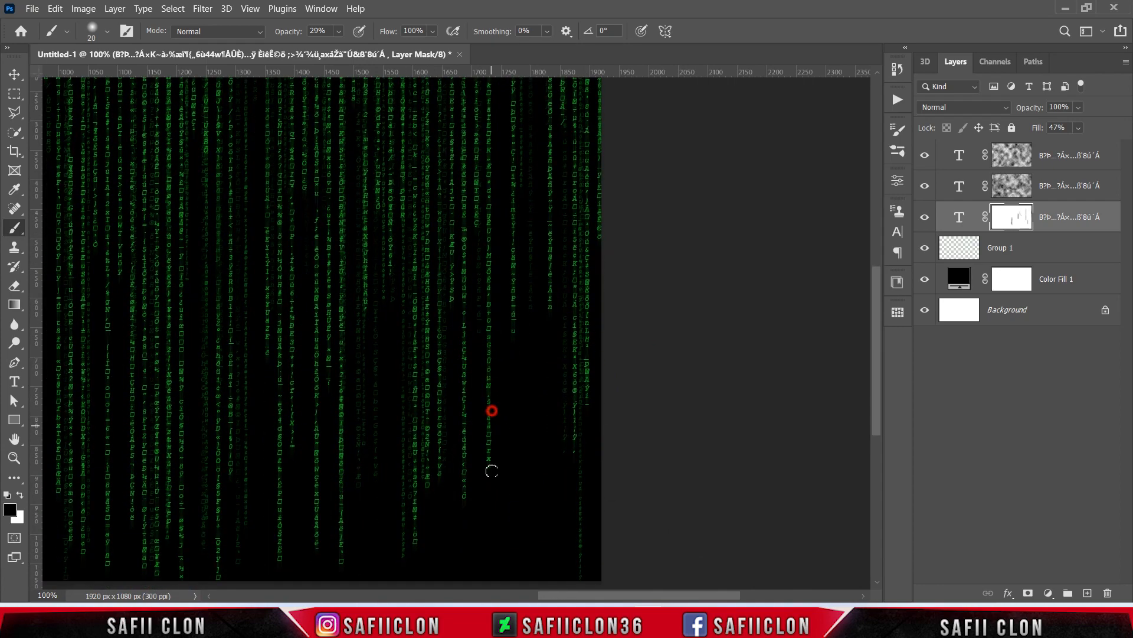
left_click(409, 526)
scroll(455, 366, "left", 10)
key("bracketright")
key("bracketright")
key("bracketright")
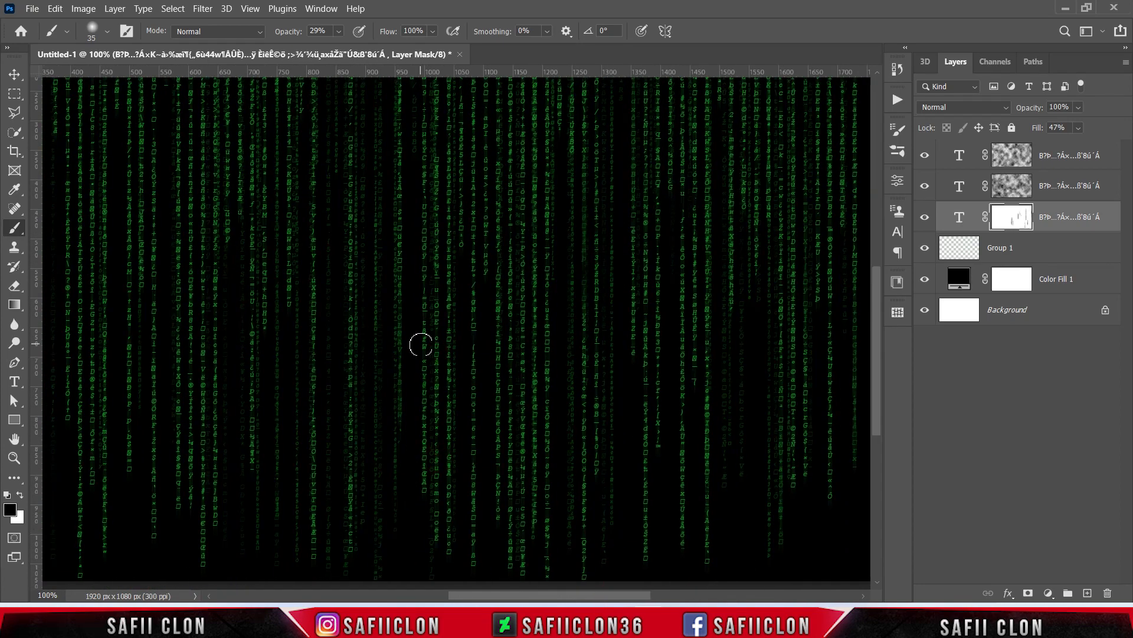
left_click(433, 468)
key("bracketleft")
key("bracketleft")
left_click(551, 399)
scroll(549, 431, "down", 2)
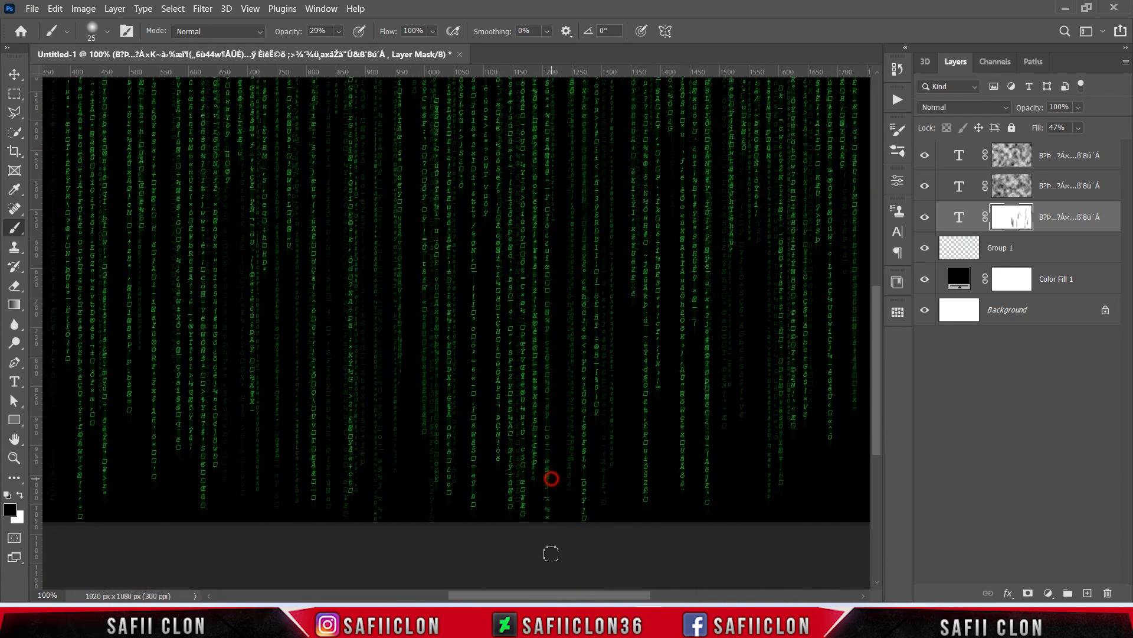
scroll(458, 306, "left", 6)
scroll(458, 306, "up", 2)
left_click(462, 281)
left_click(453, 521)
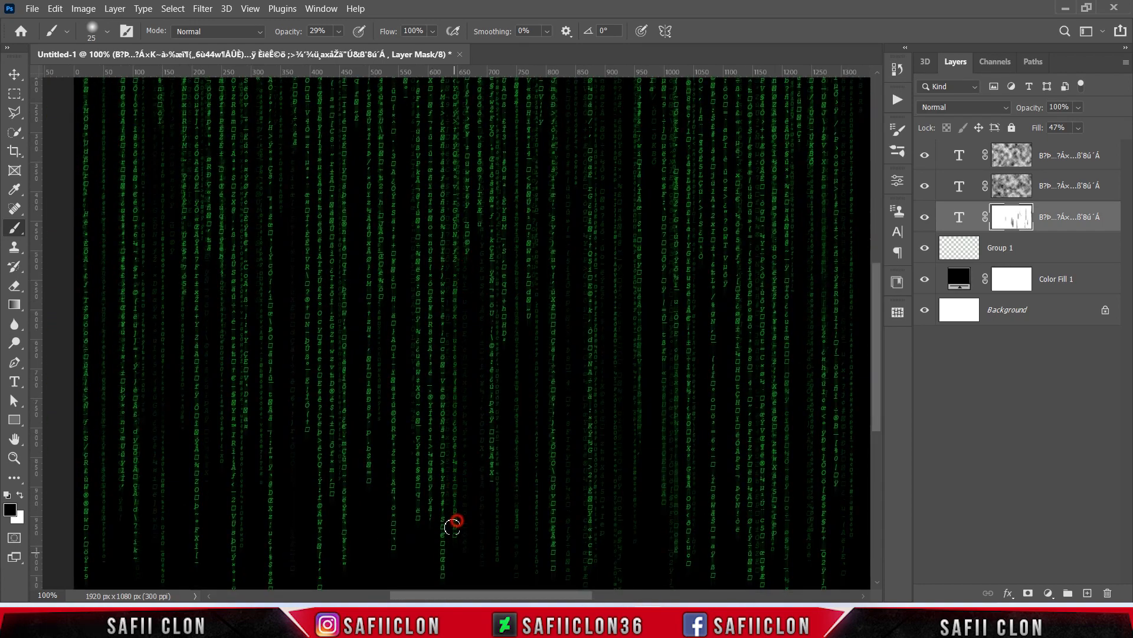
left_click(393, 353)
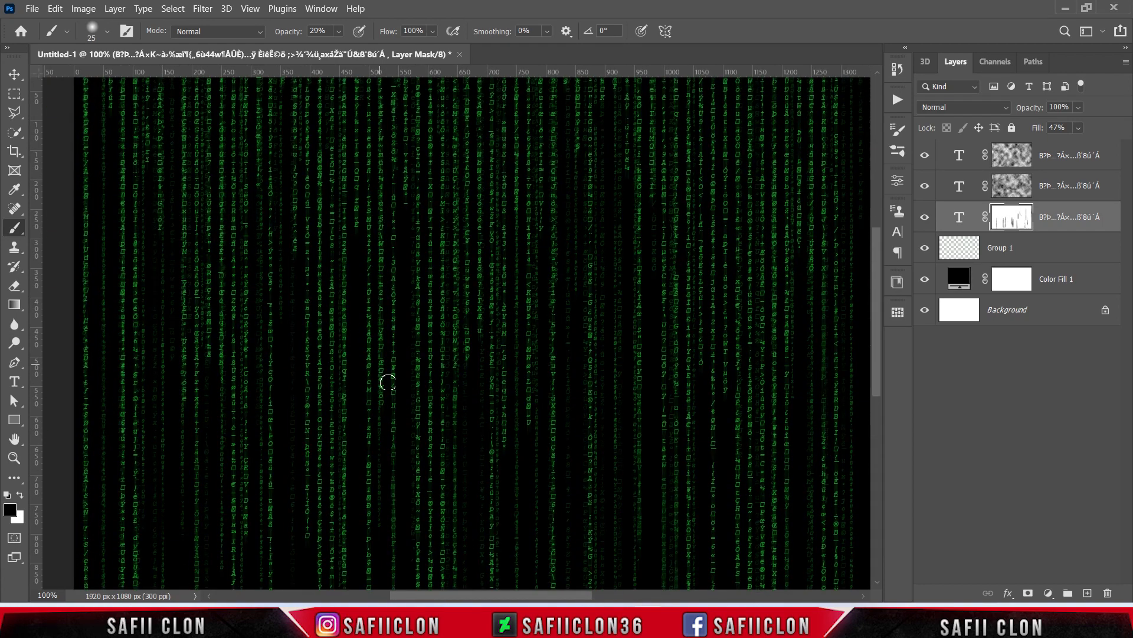
scroll(387, 379, "up", 3)
left_click(433, 114)
left_click(435, 322)
left_click(577, 105)
left_click(654, 113)
left_click(654, 204)
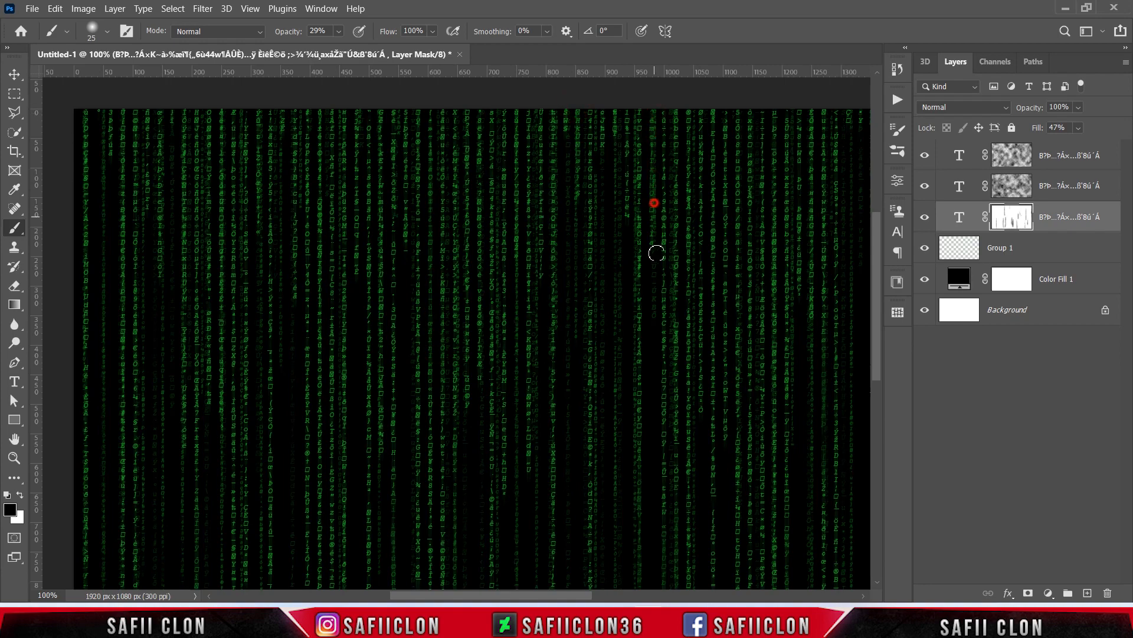
left_click(220, 109)
left_click(224, 208)
left_click(222, 286)
left_click(229, 363)
left_click(344, 273)
left_click(349, 465)
key("bracketleft")
scroll(349, 470, "right", 5)
left_click(529, 126)
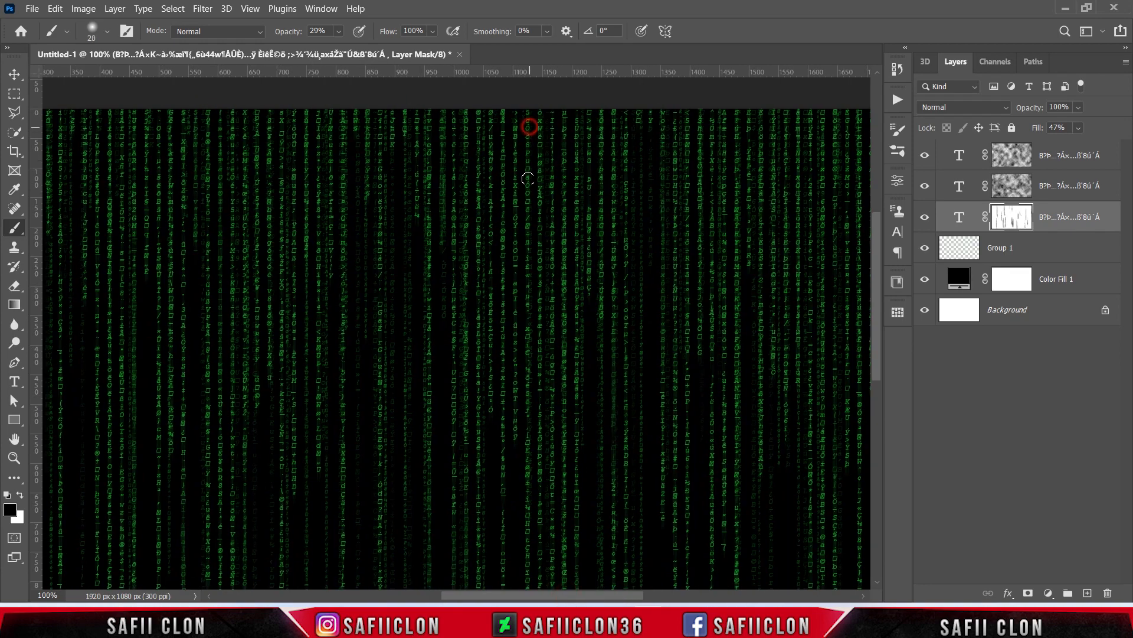
left_click(532, 218)
left_click(528, 333)
scroll(451, 216, "right", 5)
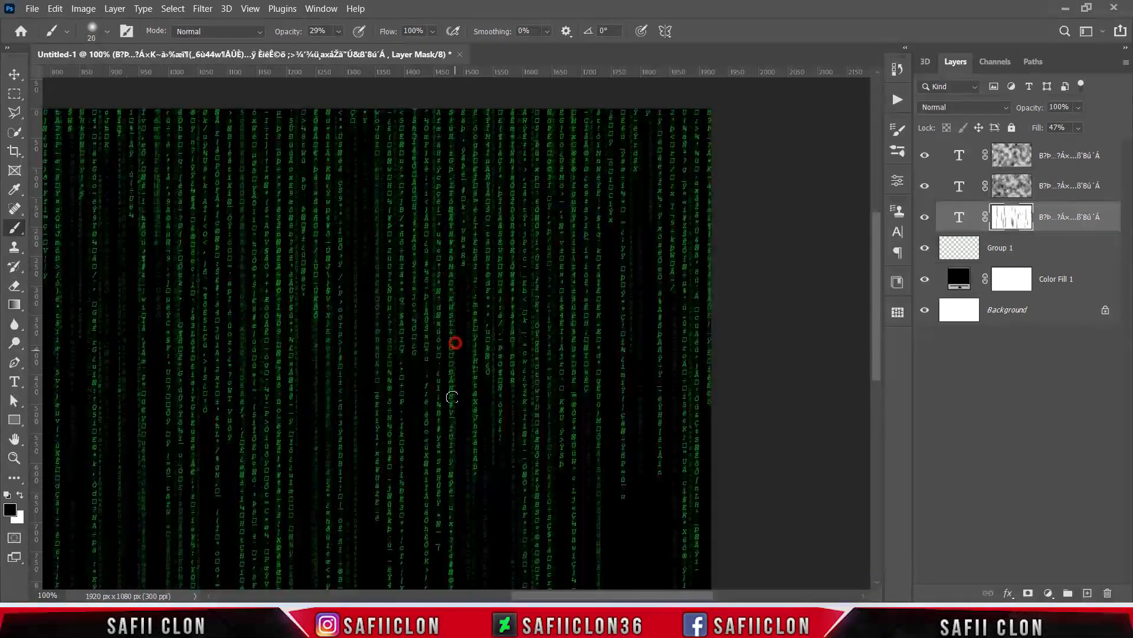
left_click(400, 230)
left_click(291, 401)
left_click(299, 498)
key("ctrl+minus")
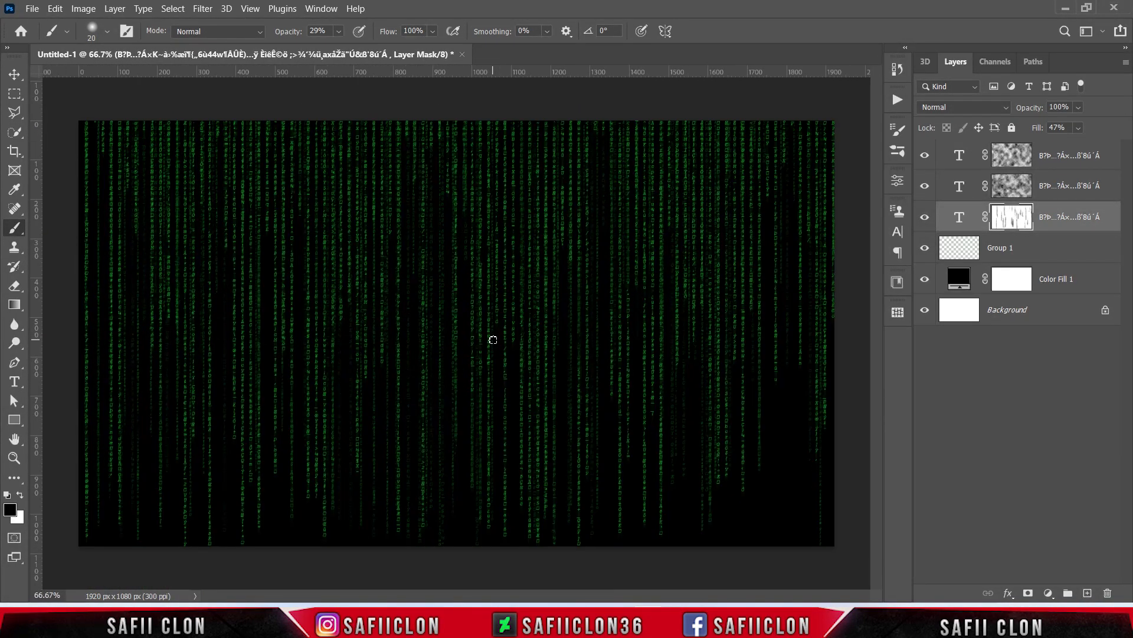
left_click(925, 218)
left_click(925, 218)
left_click(925, 218)
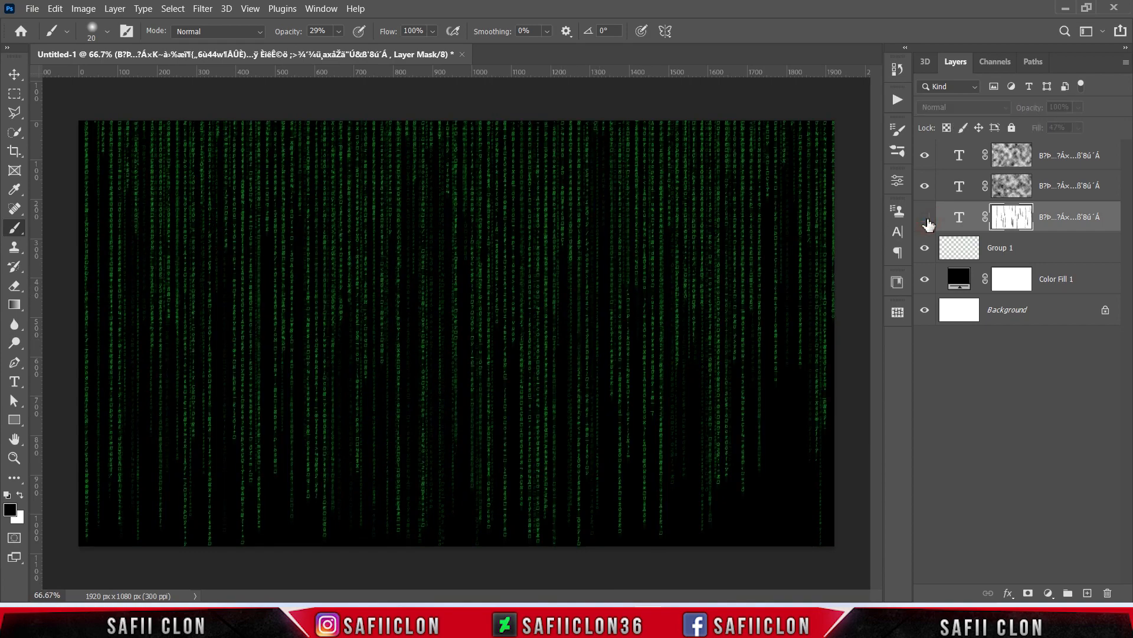
left_click(925, 218)
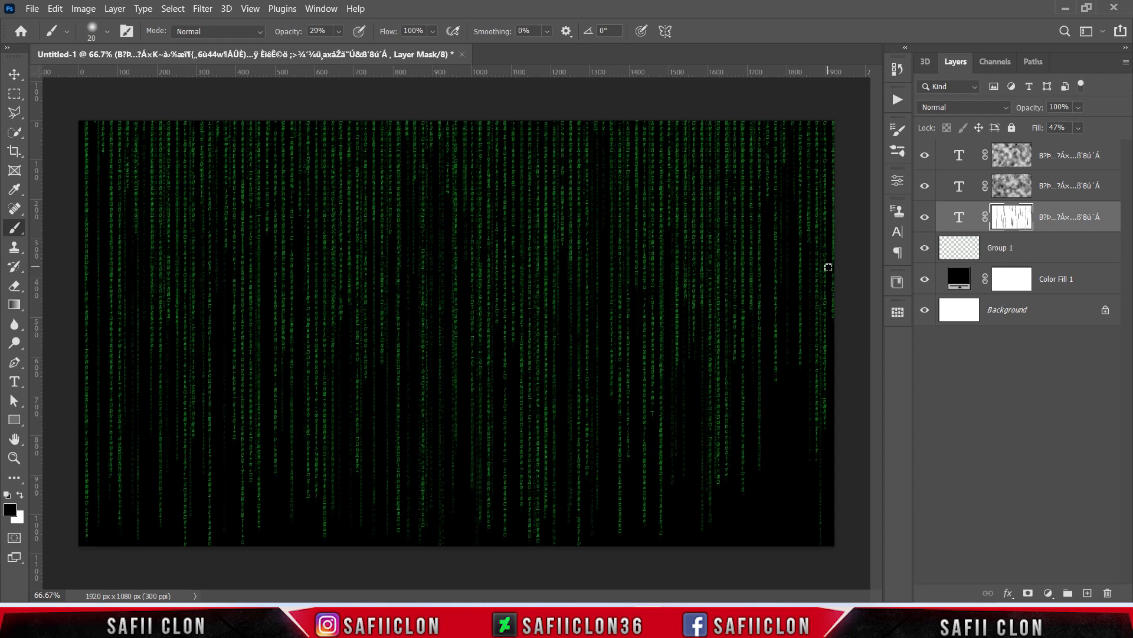
Step: Add a Brightness/Contrast adjustment above the top text layer, raising the brightness beyond 53 and setting the contrast to 100
left_click(1067, 158)
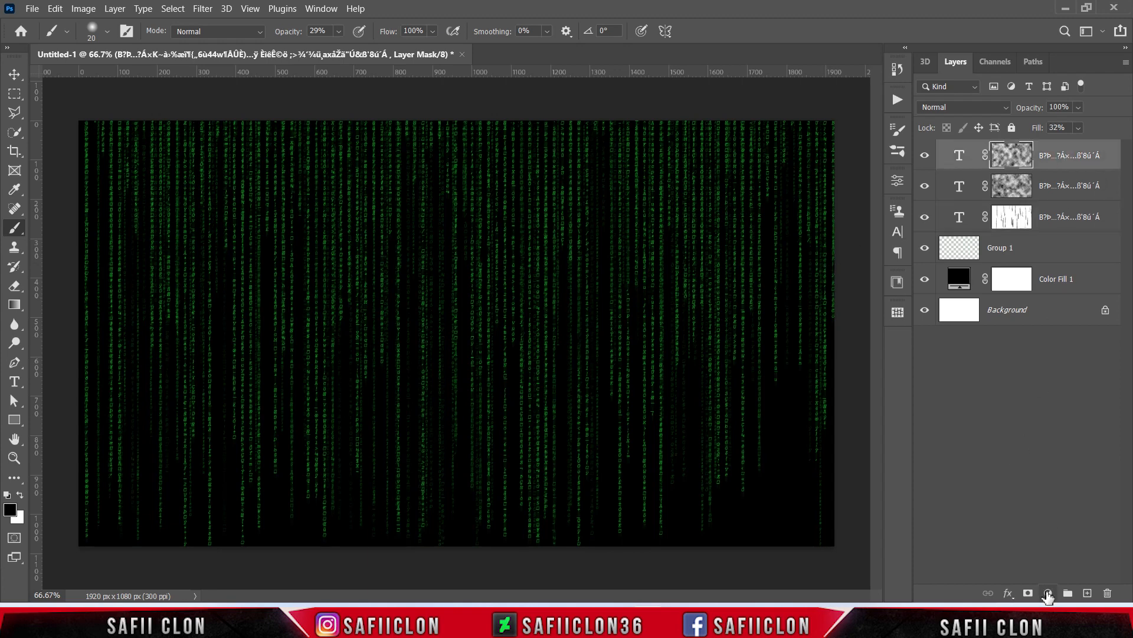
left_click(1048, 593)
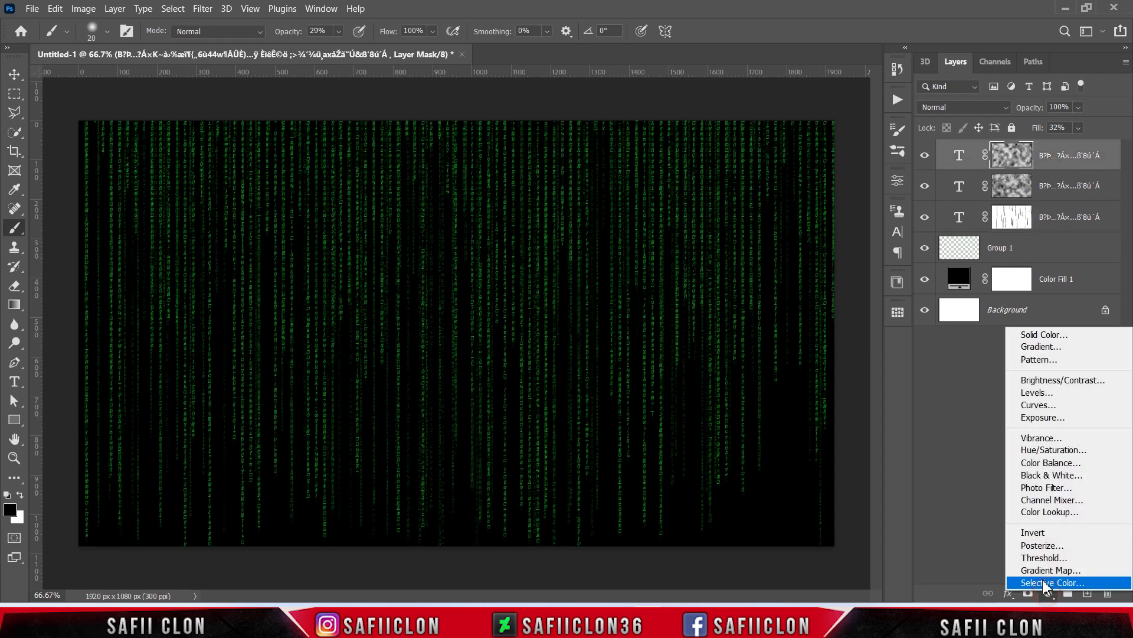
left_click(1055, 380)
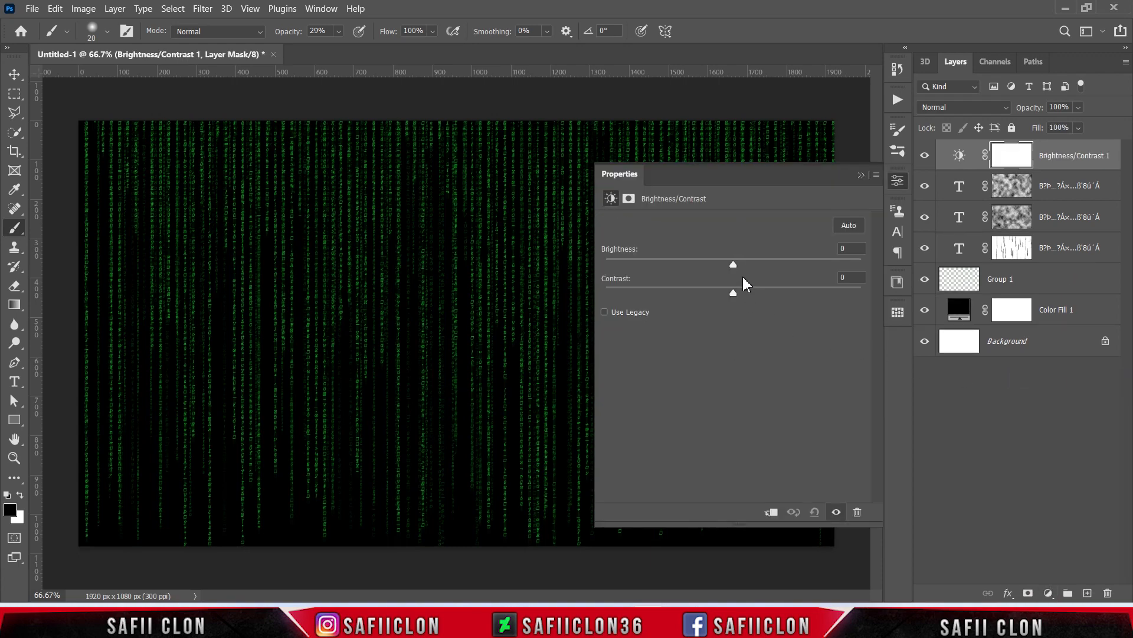
left_click_drag(729, 262, 788, 265)
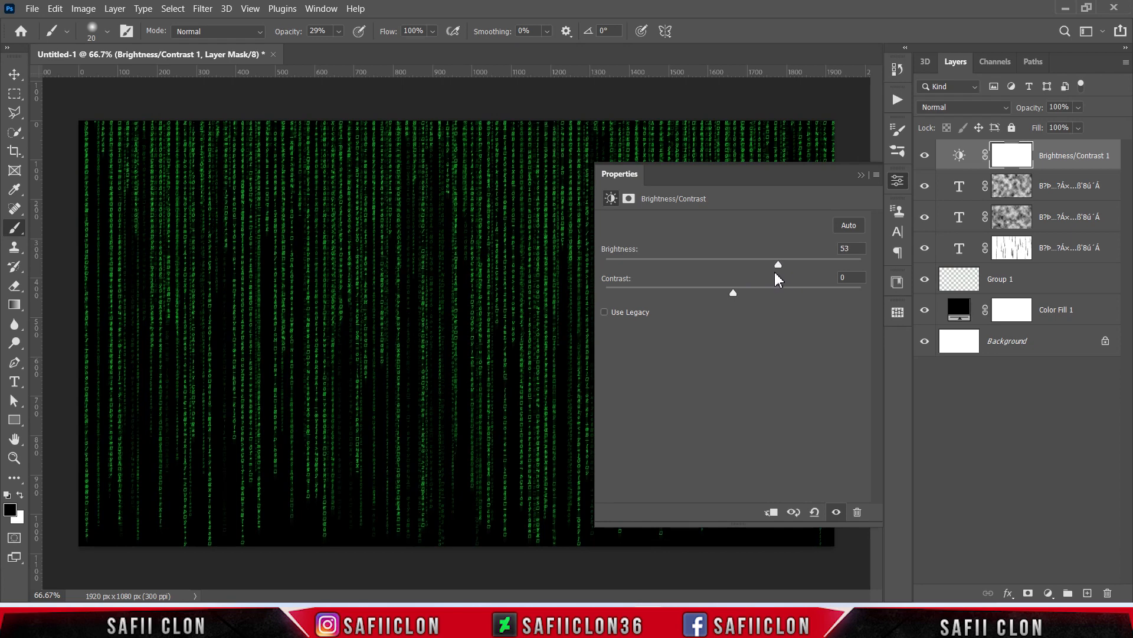
left_click_drag(733, 290, 862, 292)
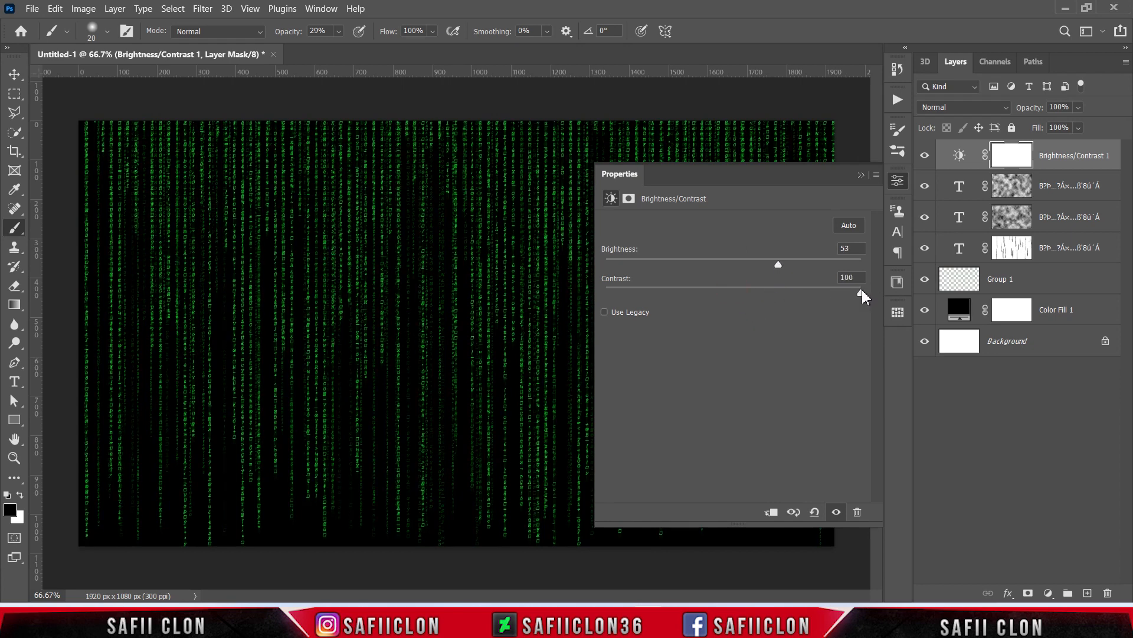
left_click_drag(780, 270, 796, 253)
left_click(862, 176)
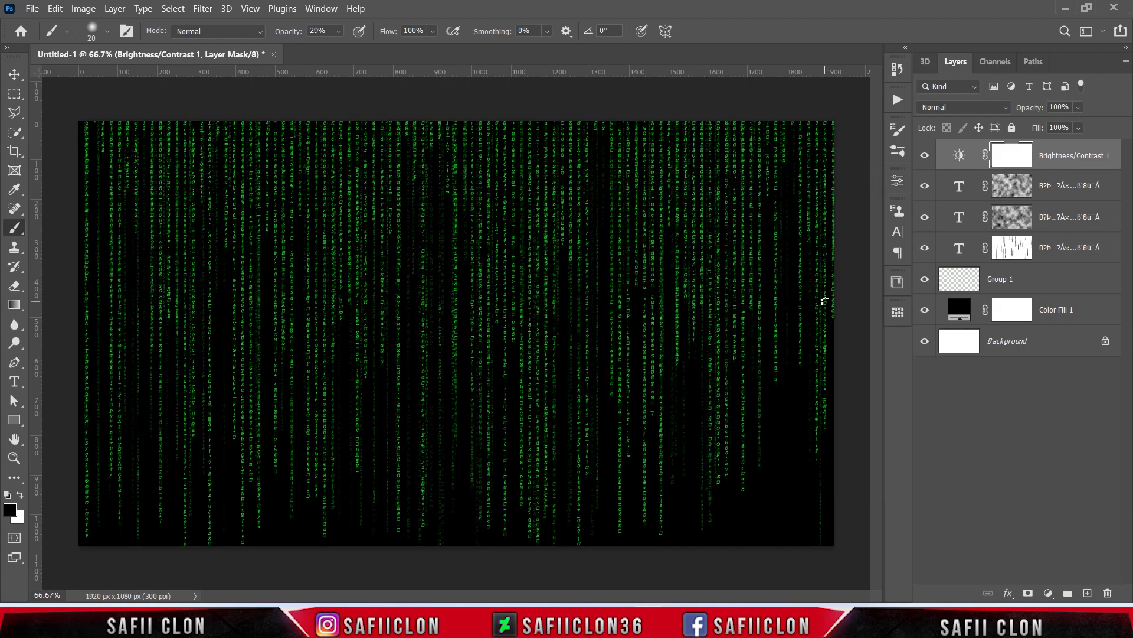
key("ctrl+plus")
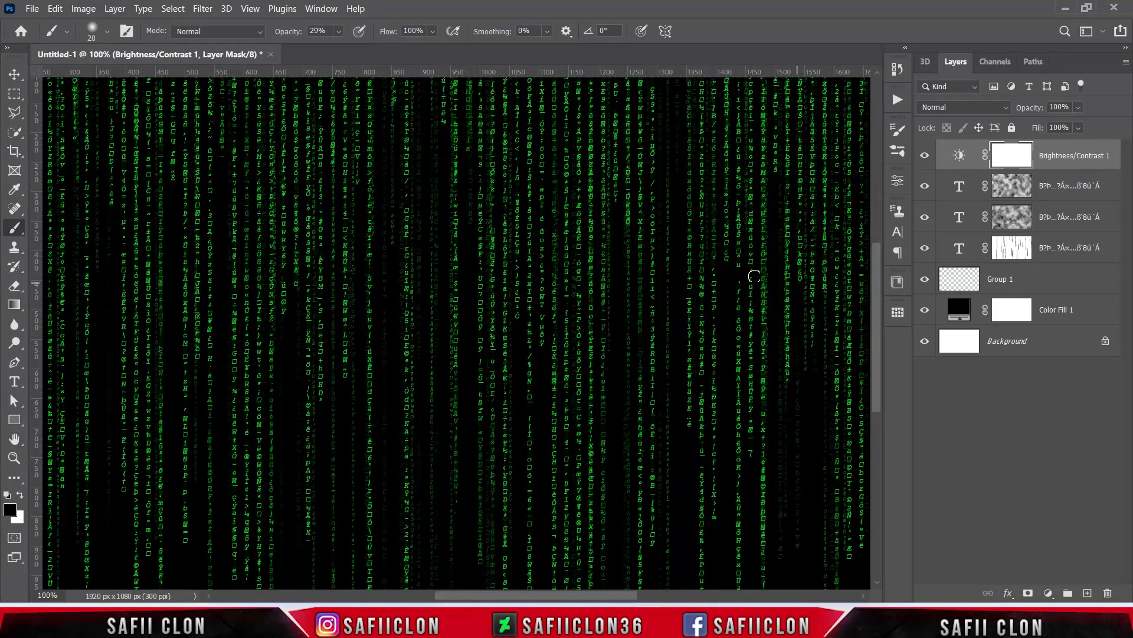
scroll(754, 275, "up", 3)
key("ctrl+minus")
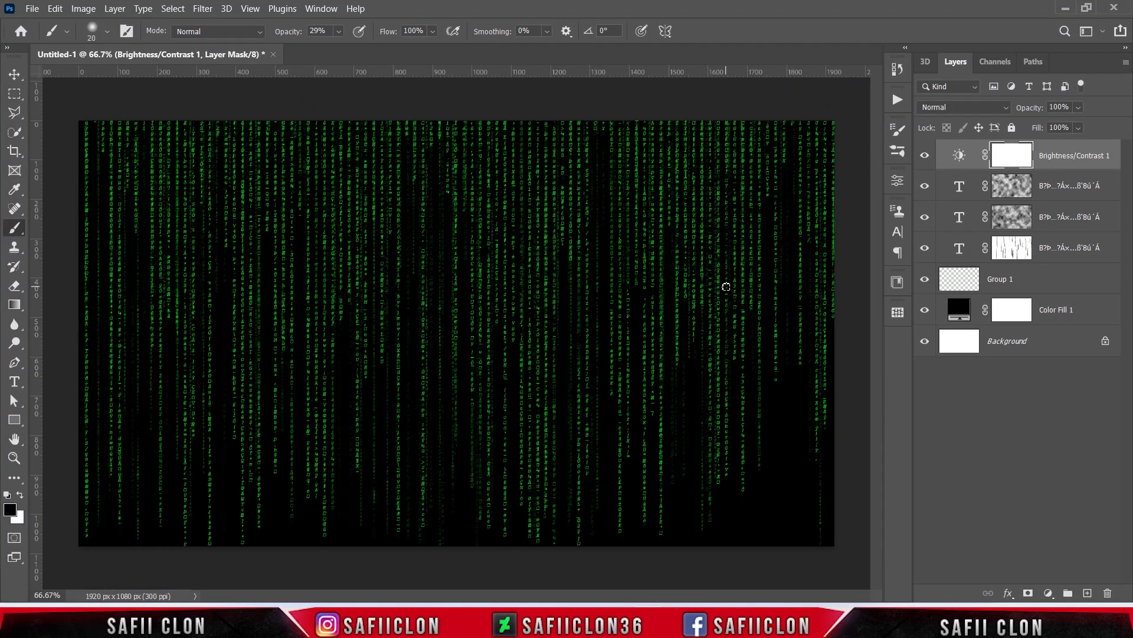
Step: Create an empty layer above Brightness/Contrast 1 and set up a Soft Round brush with a size of 34 px
left_click(1060, 155)
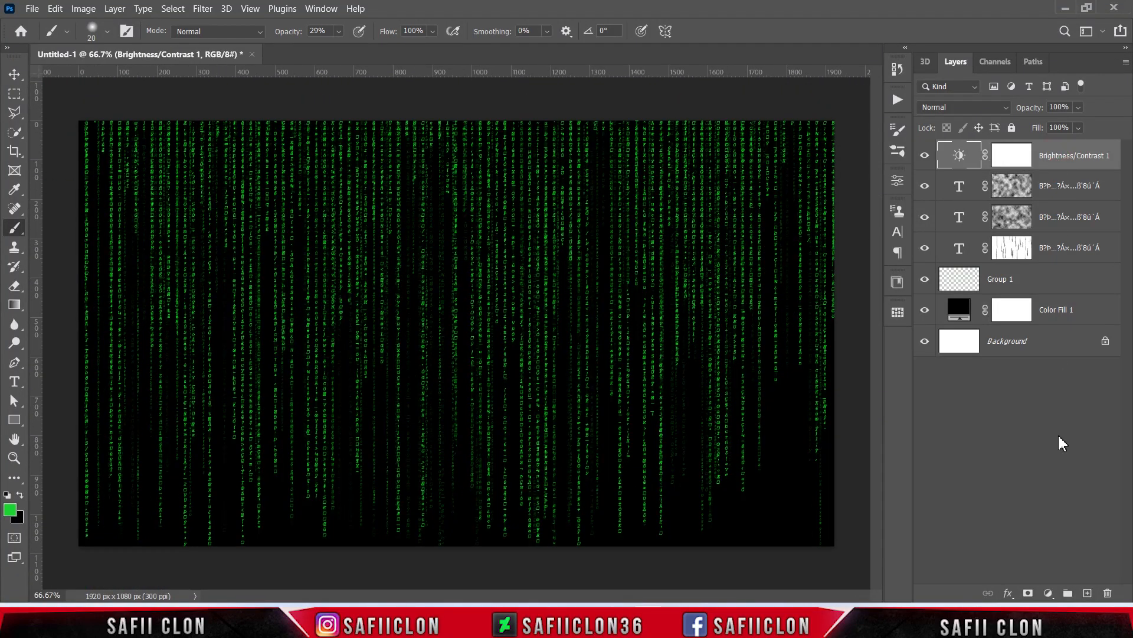
left_click(1088, 592)
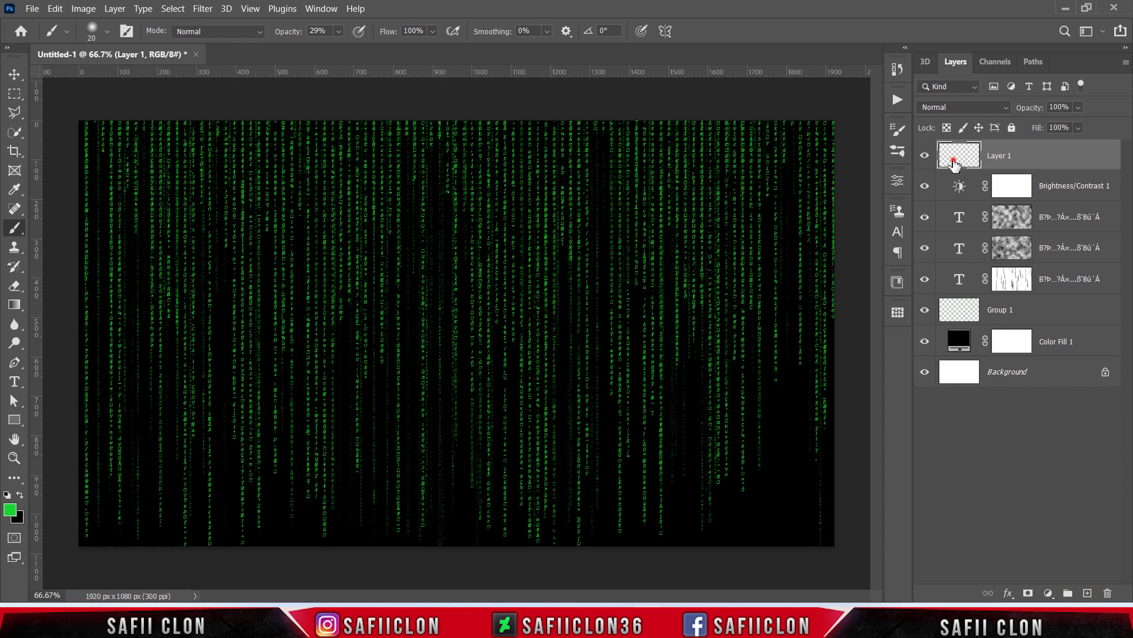
right_click(22, 230)
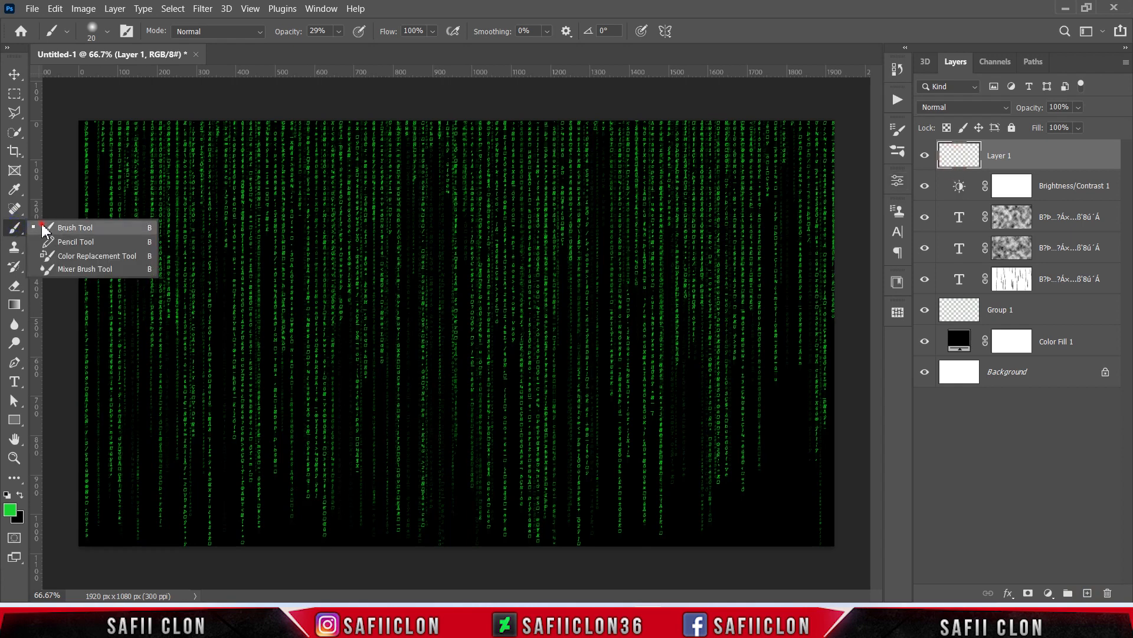
left_click(65, 228)
left_click(107, 31)
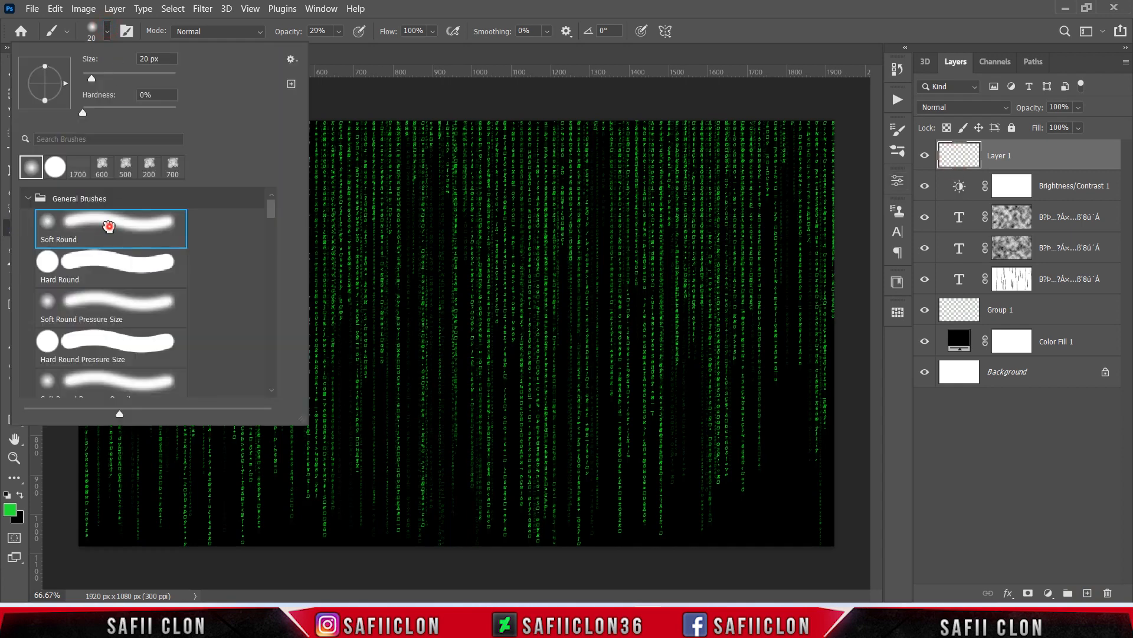
left_click_drag(92, 81, 97, 82)
left_click(107, 31)
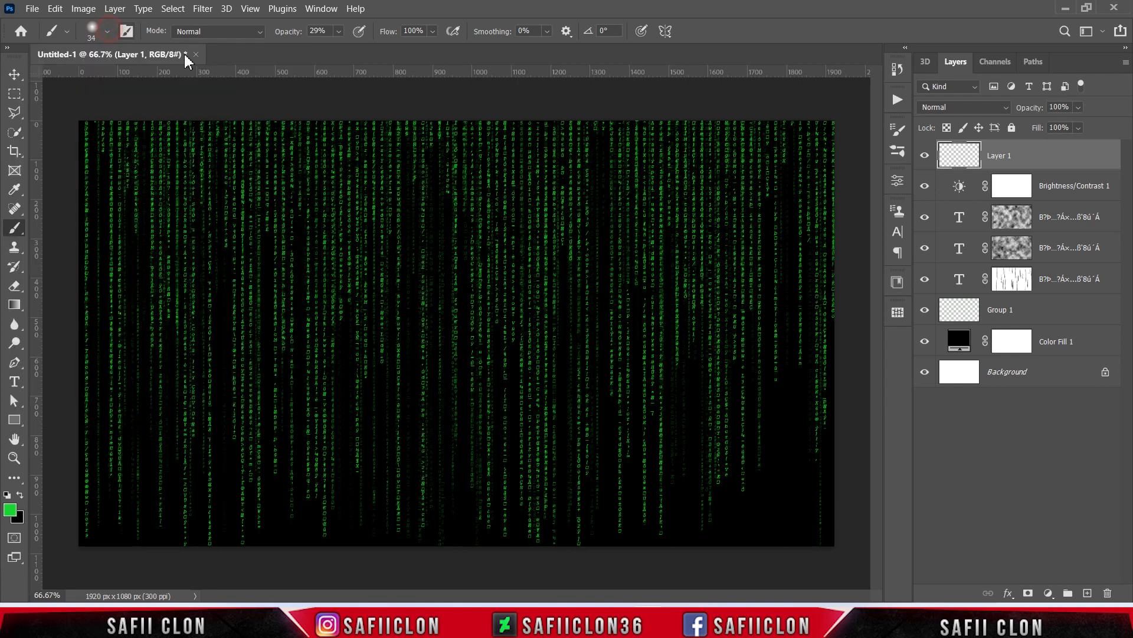
Step: Set the brush opacity to 100% and the foreground color to white (ffffff)
left_click(339, 31)
left_click_drag(349, 52, 401, 51)
left_click(10, 511)
type("ffffff")
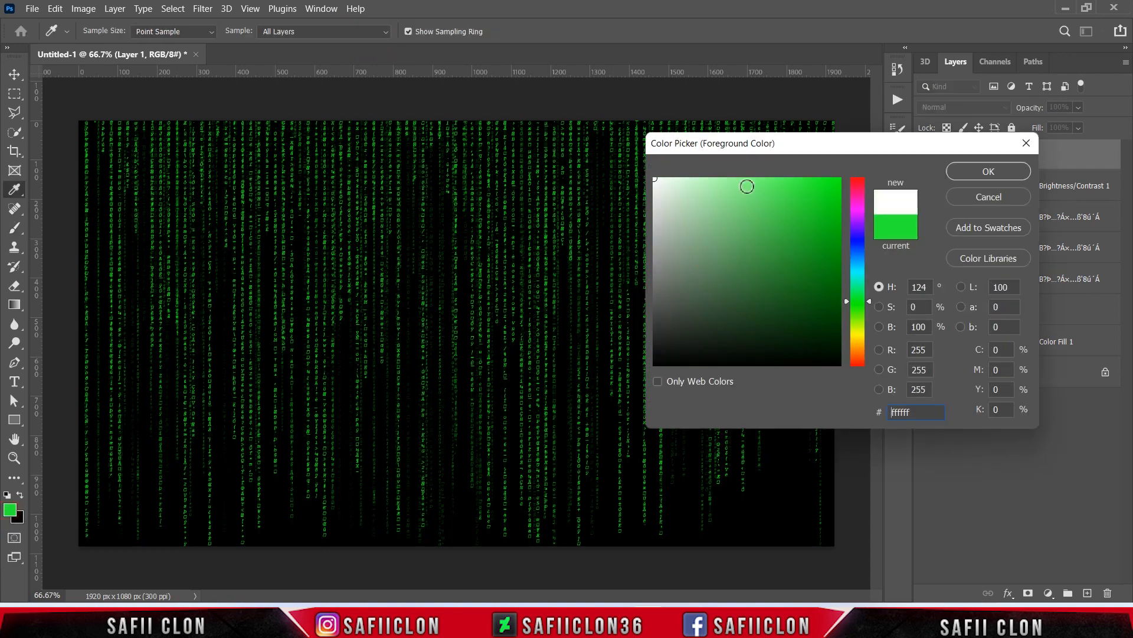
left_click(999, 171)
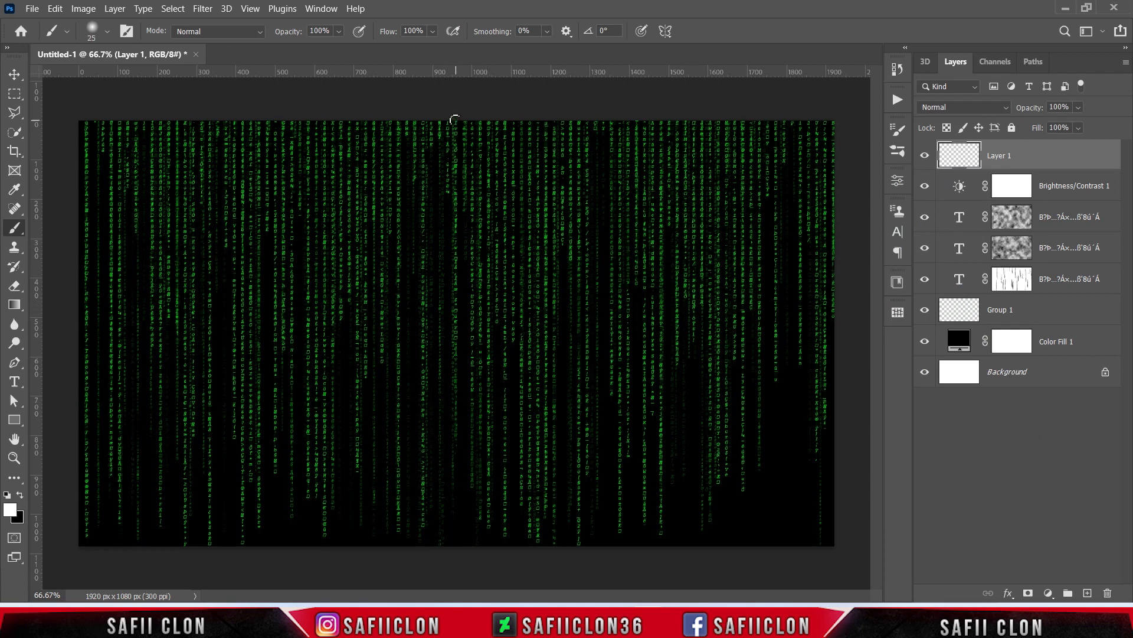
Step: Paint short white vertical streaks over scattered character columns across the whole canvas on the new top layer with a 25 px brush
left_click_drag(454, 125, 451, 190)
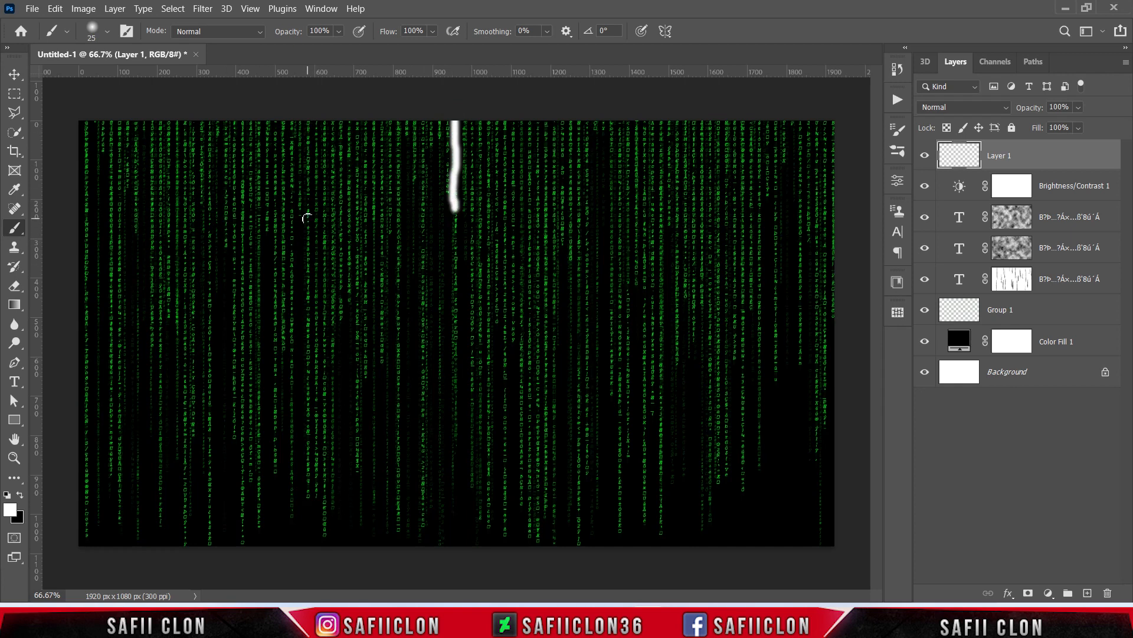
left_click_drag(307, 218, 307, 320)
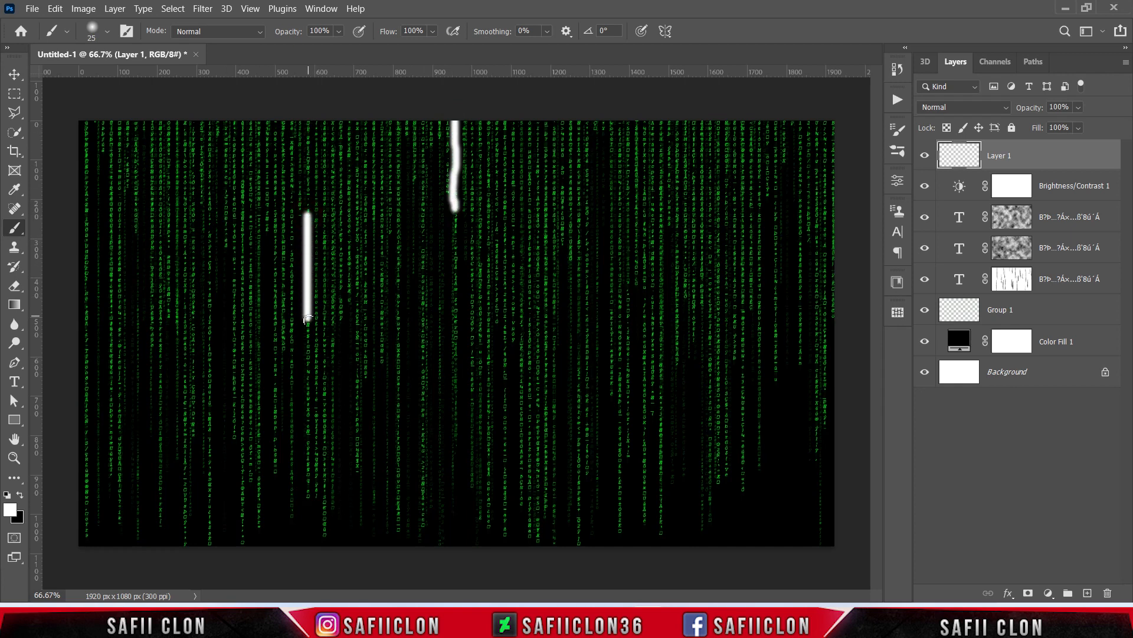
left_click_drag(210, 152, 211, 254)
left_click(399, 179, "shift")
key("ctrl+z")
left_click_drag(399, 180, 399, 262)
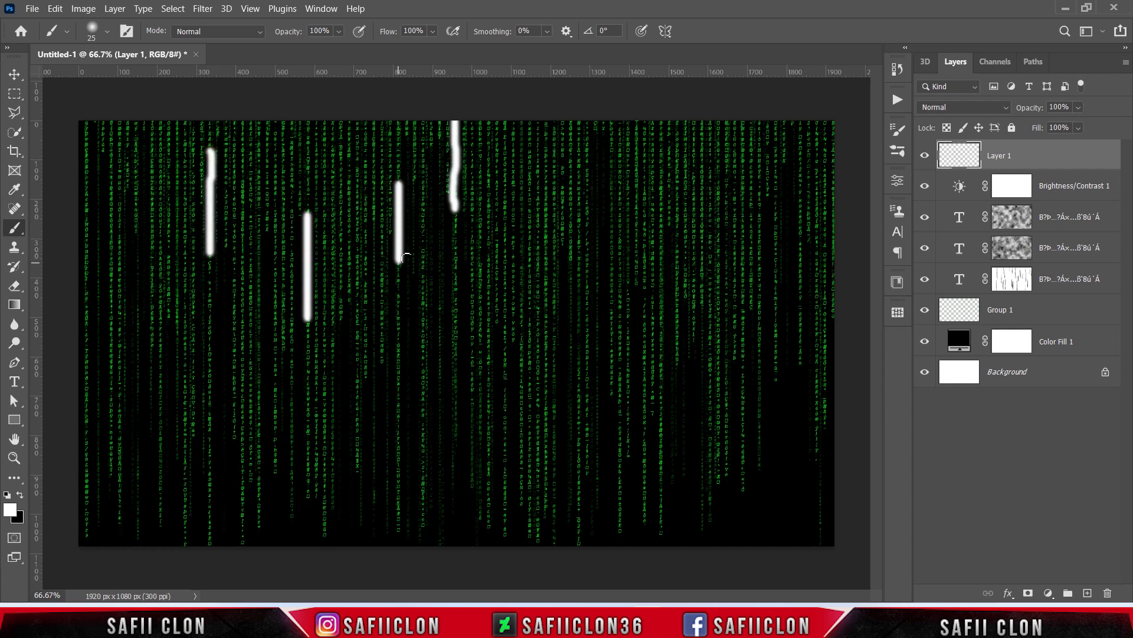
left_click_drag(587, 259, 587, 366)
left_click_drag(612, 252, 612, 320)
left_click_drag(662, 139, 662, 206)
left_click_drag(719, 220, 719, 320)
left_click_drag(801, 199, 801, 286)
left_click_drag(120, 326, 120, 457)
left_click_drag(86, 122, 86, 203)
left_click_drag(259, 420, 259, 500)
left_click_drag(424, 354, 424, 447)
left_click_drag(489, 275, 490, 345)
left_click_drag(545, 142, 545, 224)
left_click_drag(662, 383, 662, 499)
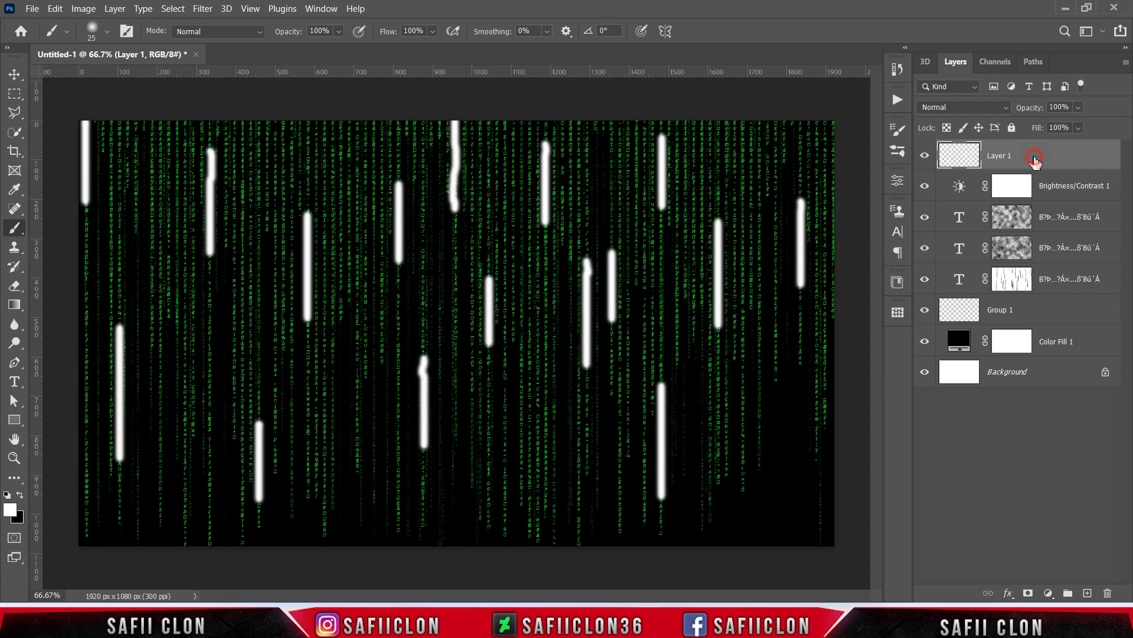
Step: Set the white streak layer's blend mode to Overlay, duplicate the layer, and compare the canvas with the duplicate hidden and shown
left_click(1004, 108)
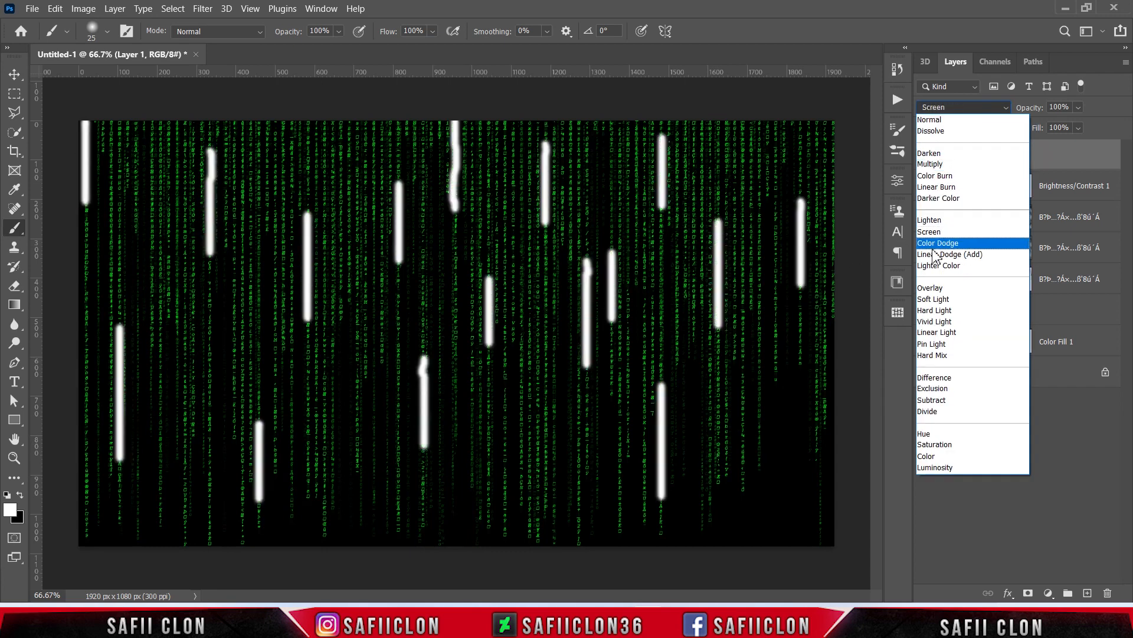
left_click(930, 289)
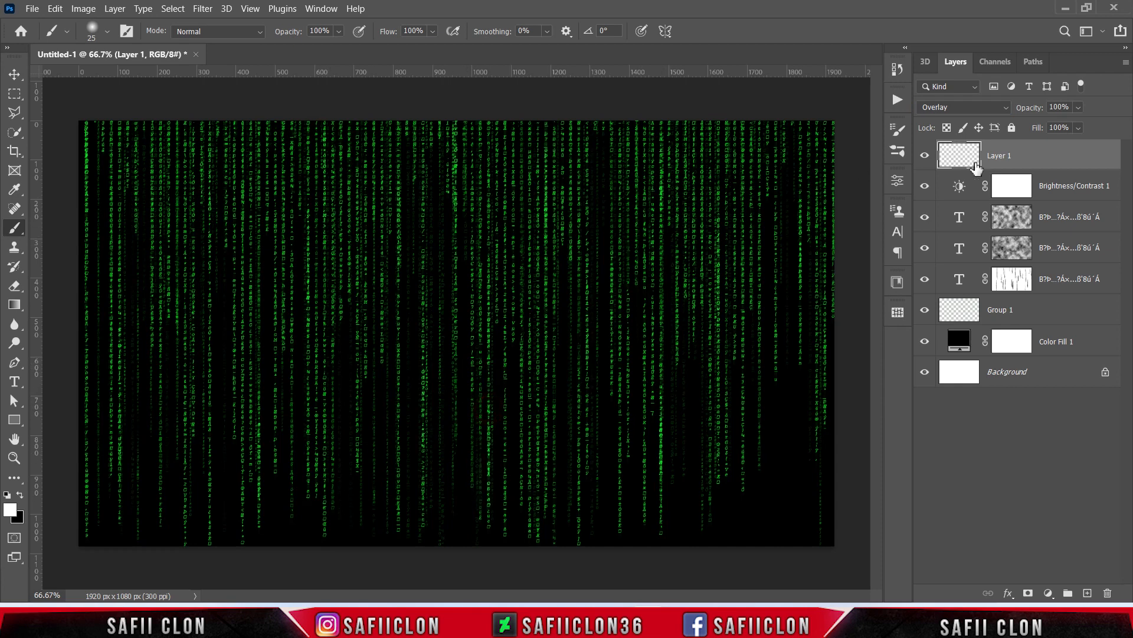
right_click(1047, 158)
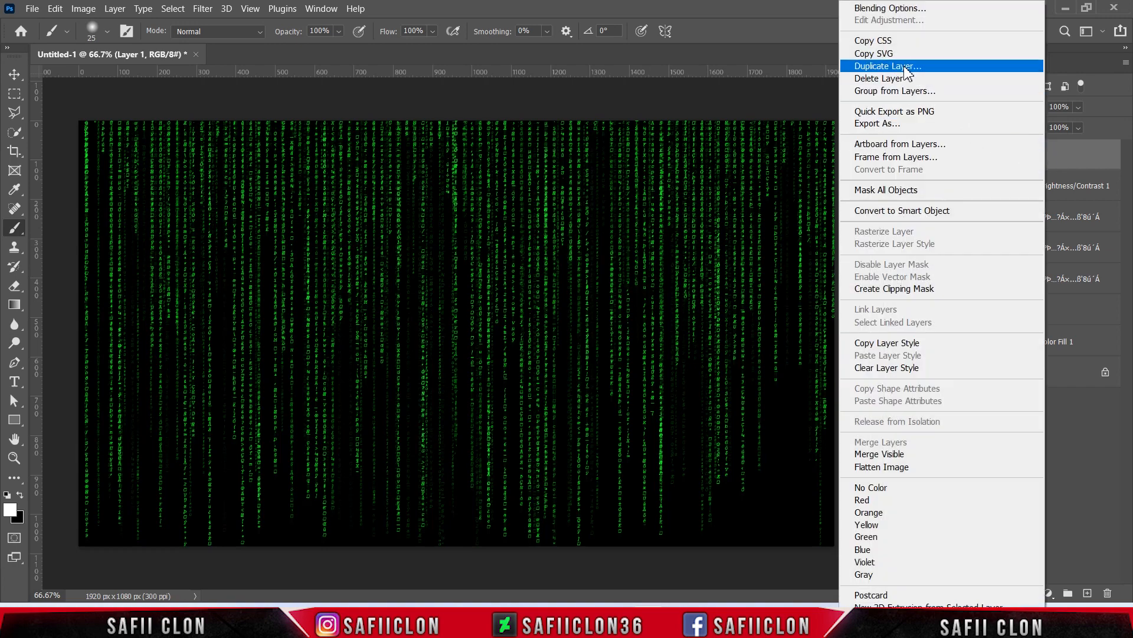
left_click(907, 66)
left_click(696, 162)
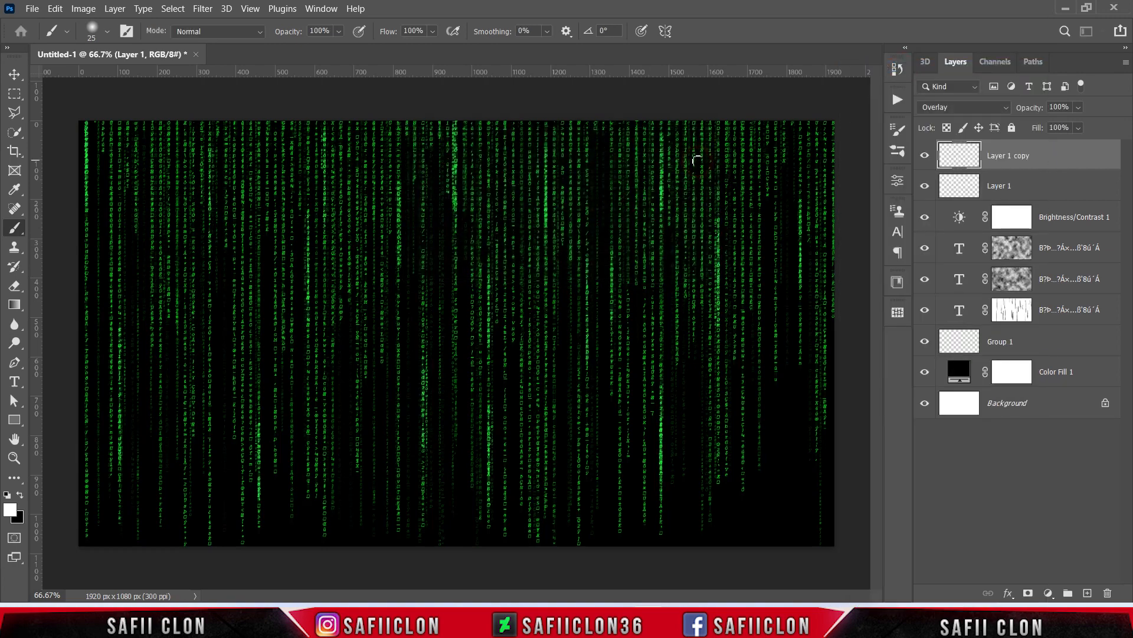
left_click(925, 156)
left_click(925, 156)
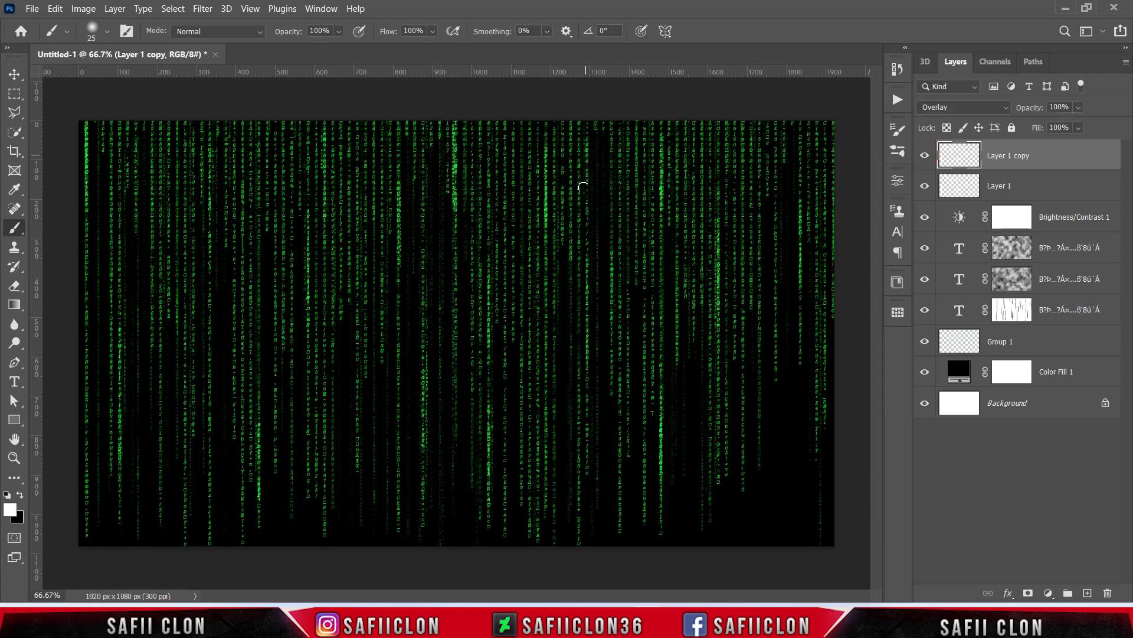
Step: Paint additional white vertical streaks over more scattered character columns on the duplicated Overlay layer with the 25 px brush
left_click_drag(752, 133, 752, 310)
left_click_drag(358, 407, 329, 523)
left_click_drag(207, 287, 209, 429)
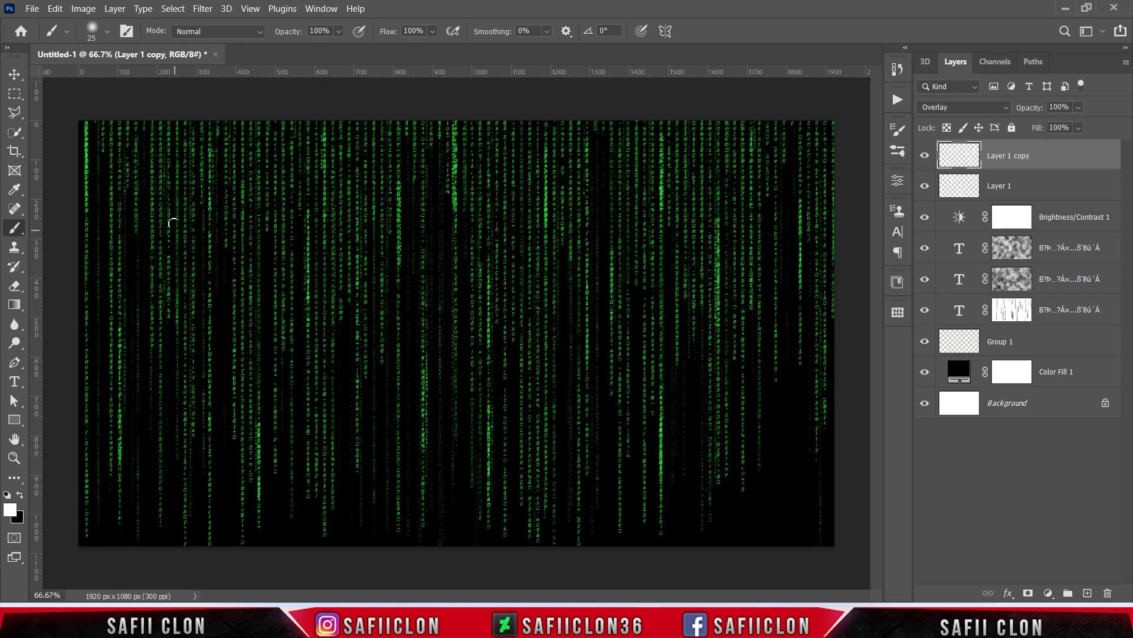
left_click_drag(152, 150, 152, 288)
left_click_drag(521, 428, 520, 539)
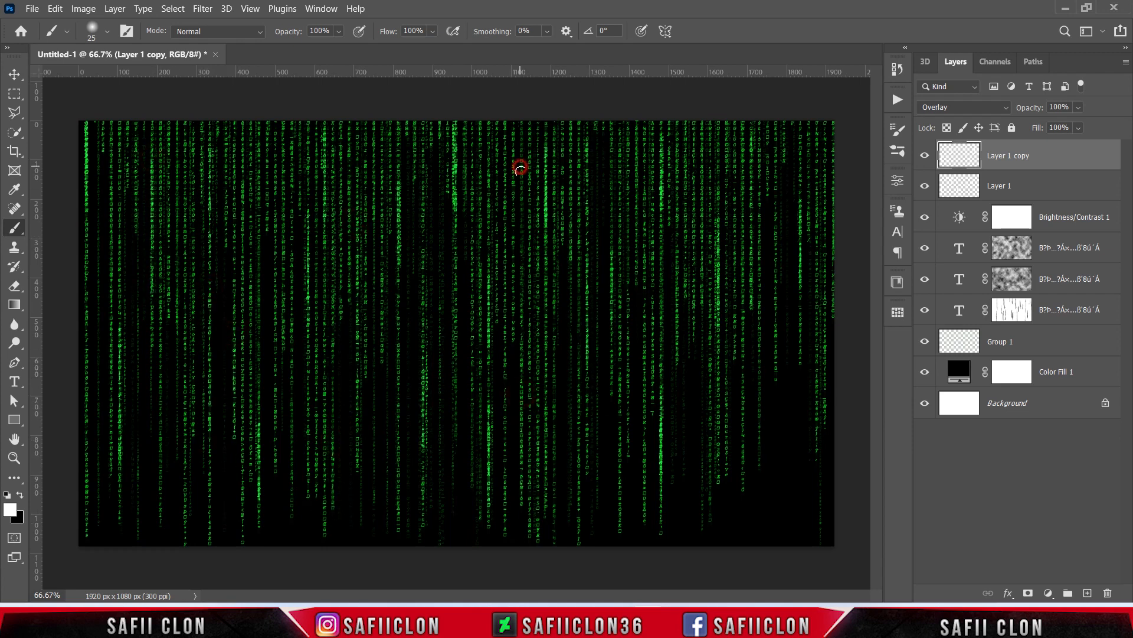
left_click_drag(519, 167, 521, 322)
left_click_drag(820, 171, 824, 298)
Step: Examine the effect of both Overlay streak layers by hiding and showing each one, and inspect the characters up close
key("ctrl+minus")
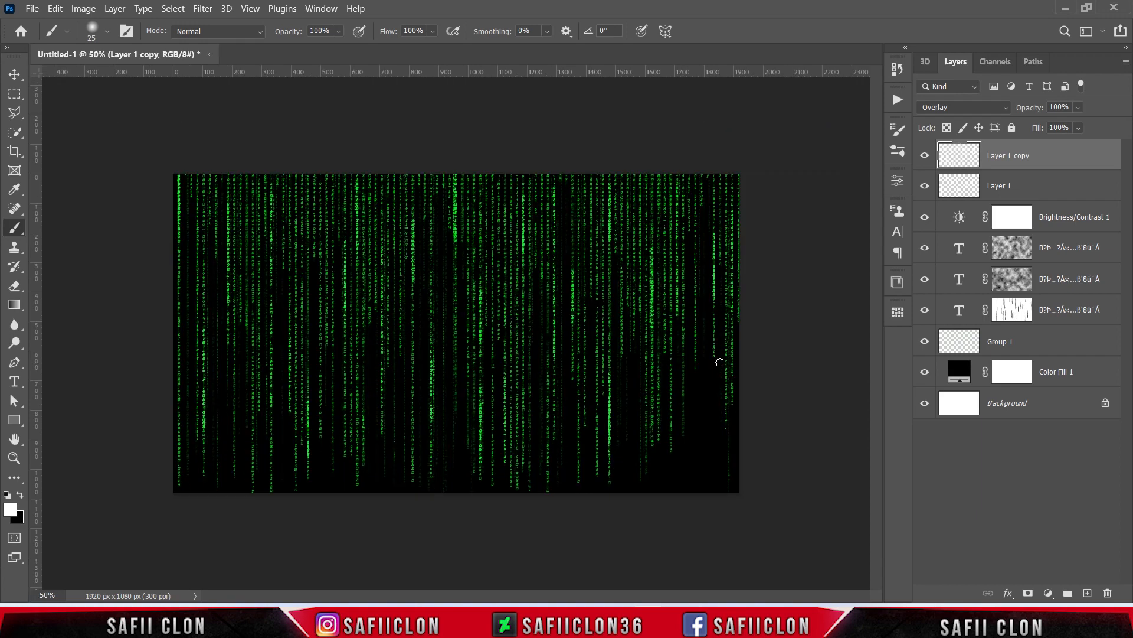
left_click(925, 155)
left_click(925, 155)
left_click(926, 186)
left_click(926, 186)
key("ctrl+plus")
key("ctrl+plus")
key("ctrl+plus")
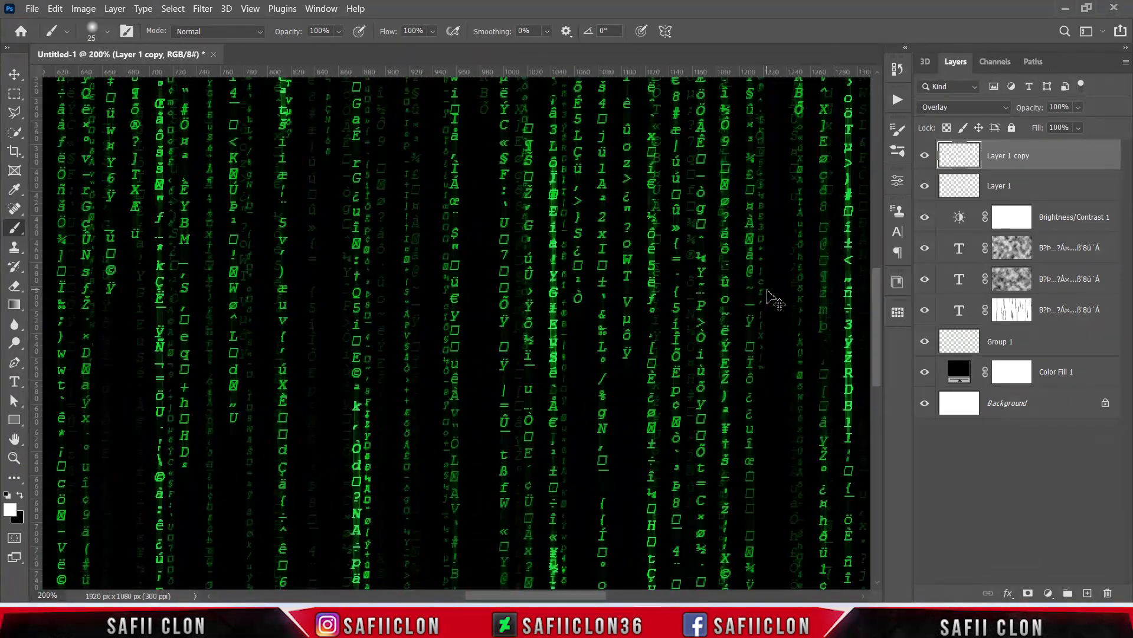
key("ctrl+minus")
key("ctrl+minus")
key("ctrl+minus")
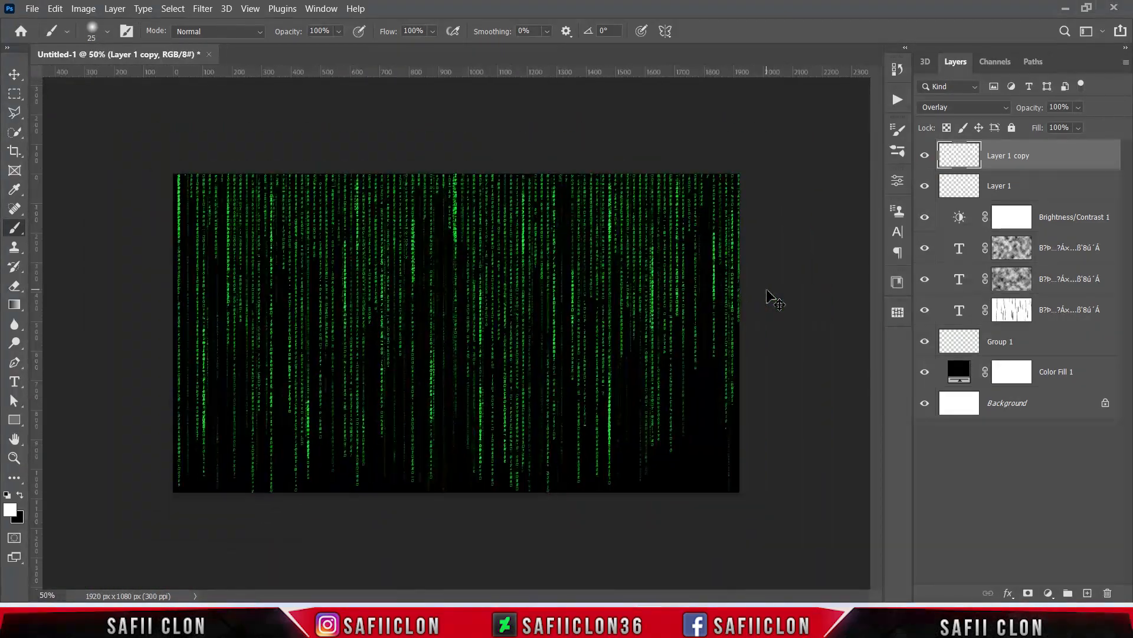
key("ctrl+plus")
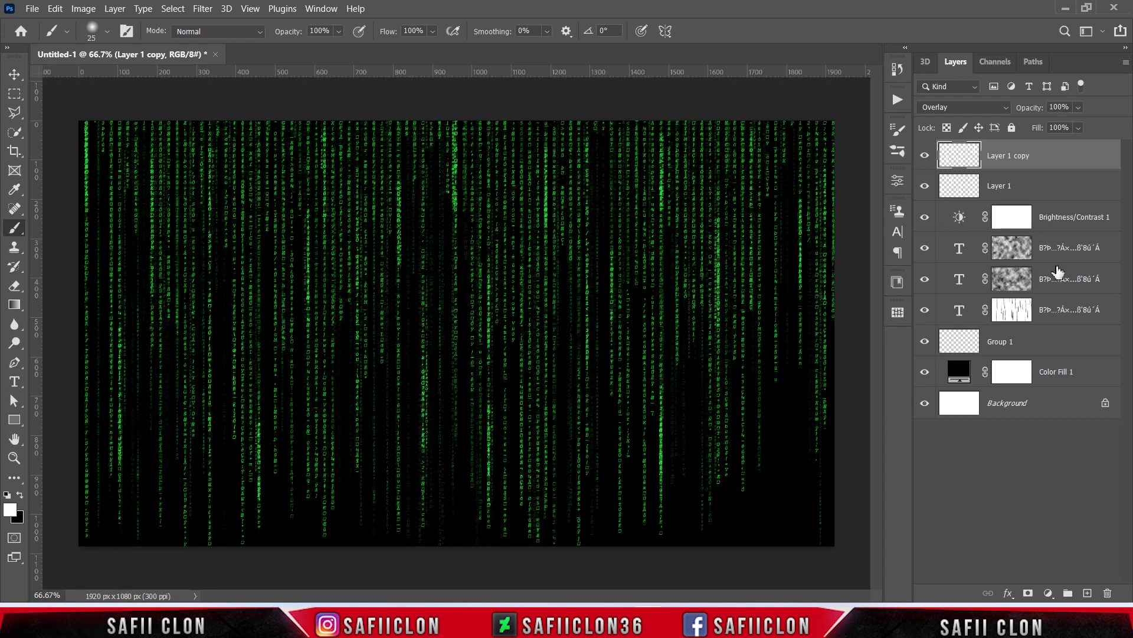
Step: Group all layers above Color Fill 1 under the name EDIT and compare the canvas with the group hidden and shown
left_click(1056, 348, "shift")
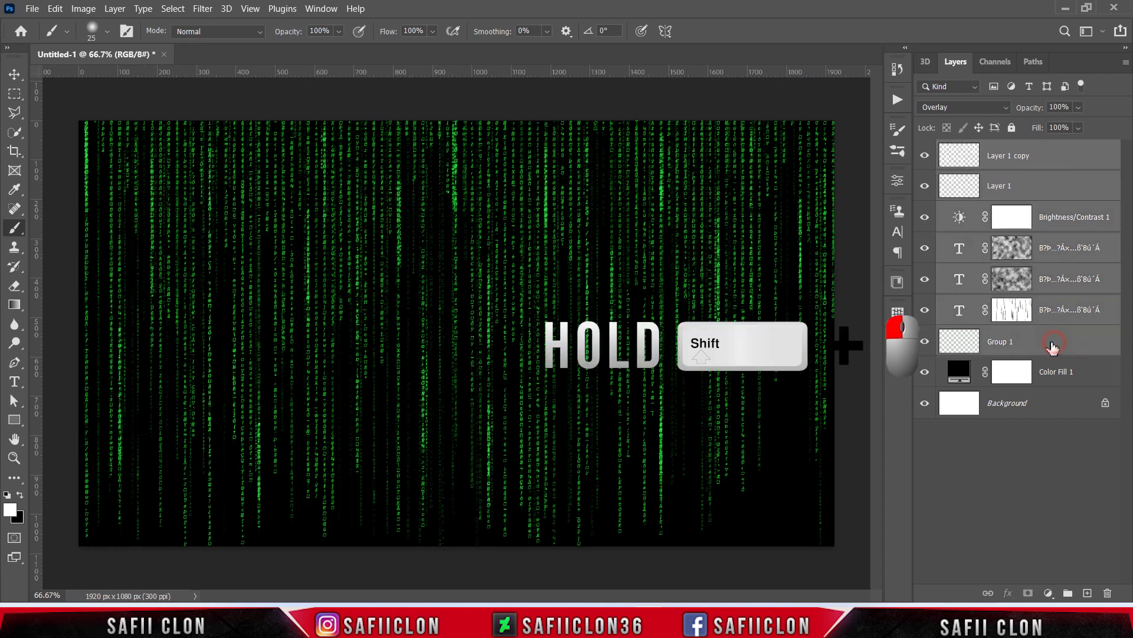
right_click(1055, 348)
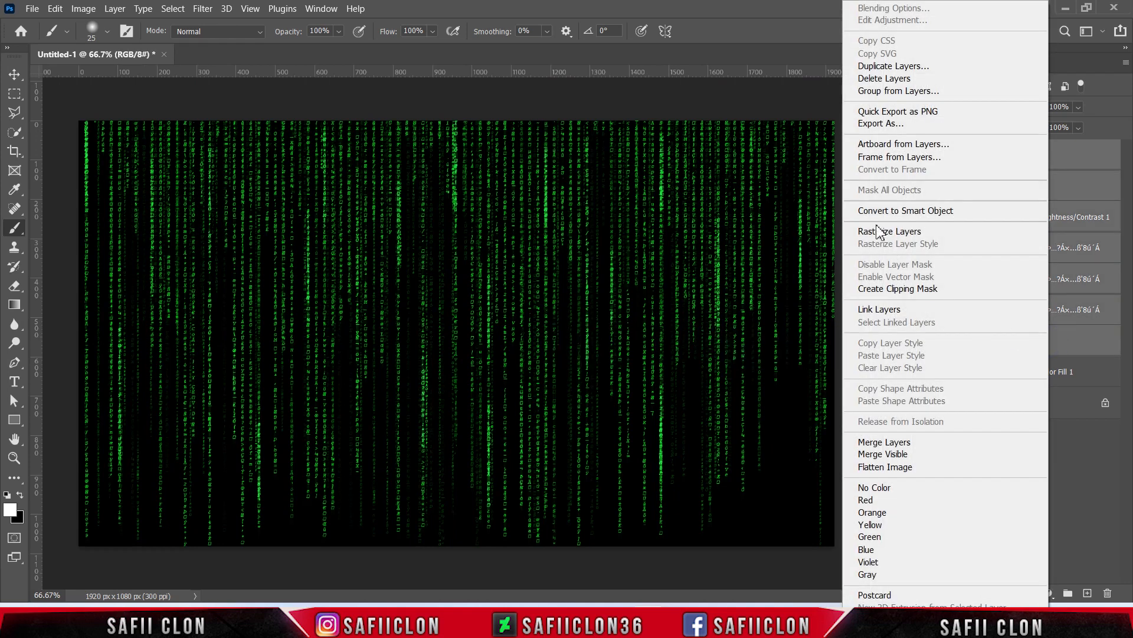
left_click(886, 91)
type("ED")
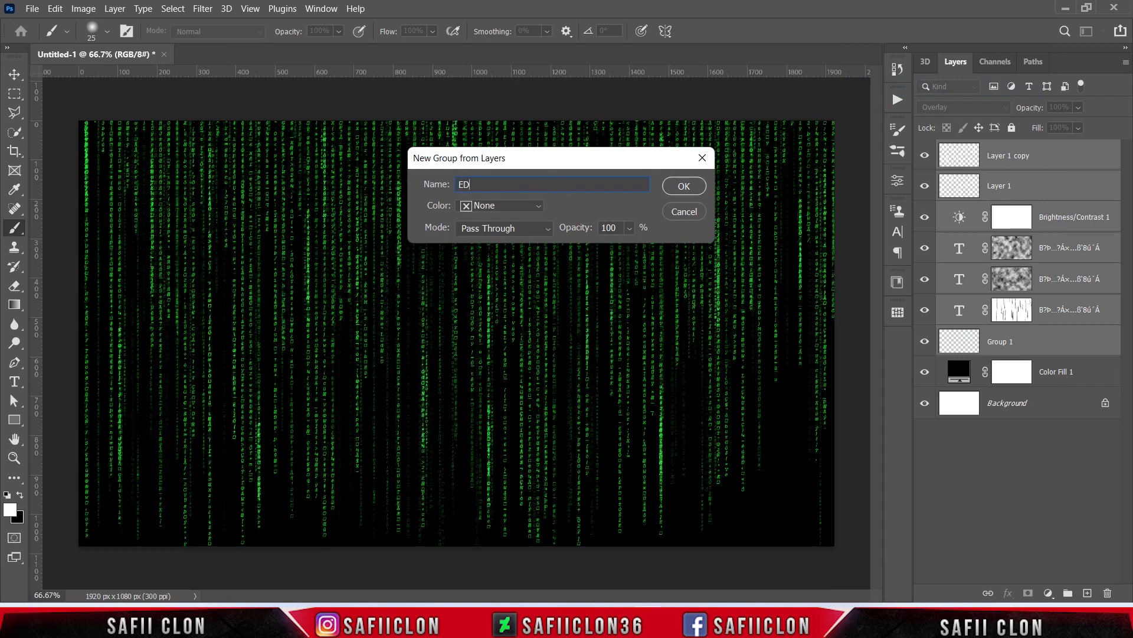
type("IT")
left_click(682, 186)
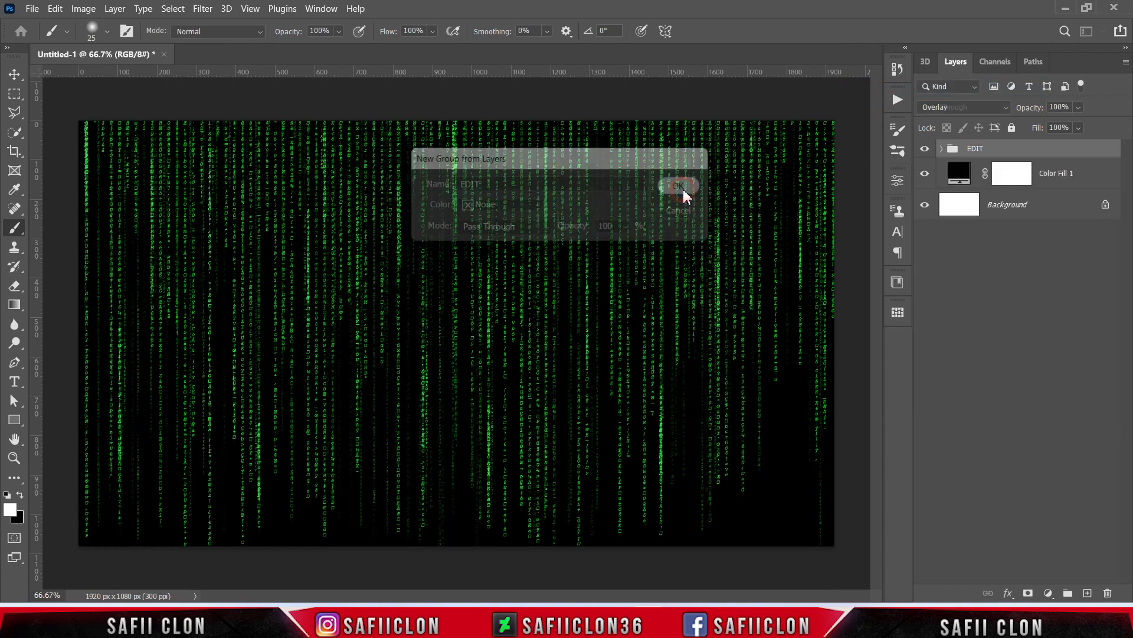
left_click(925, 149)
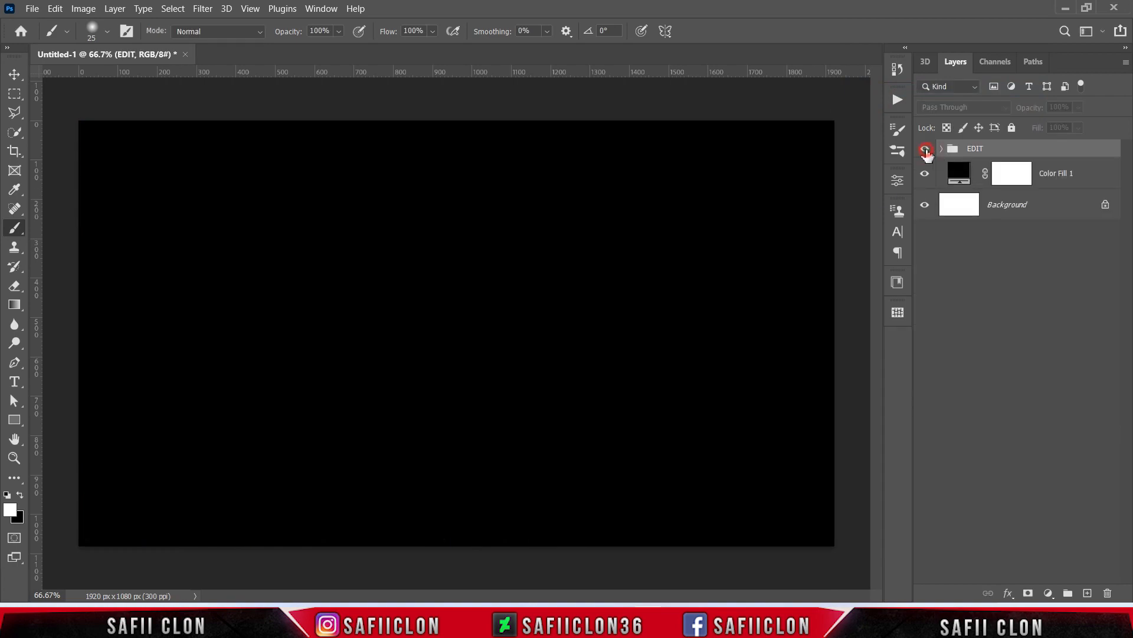
left_click(925, 149)
left_click(925, 149)
left_click(925, 149)
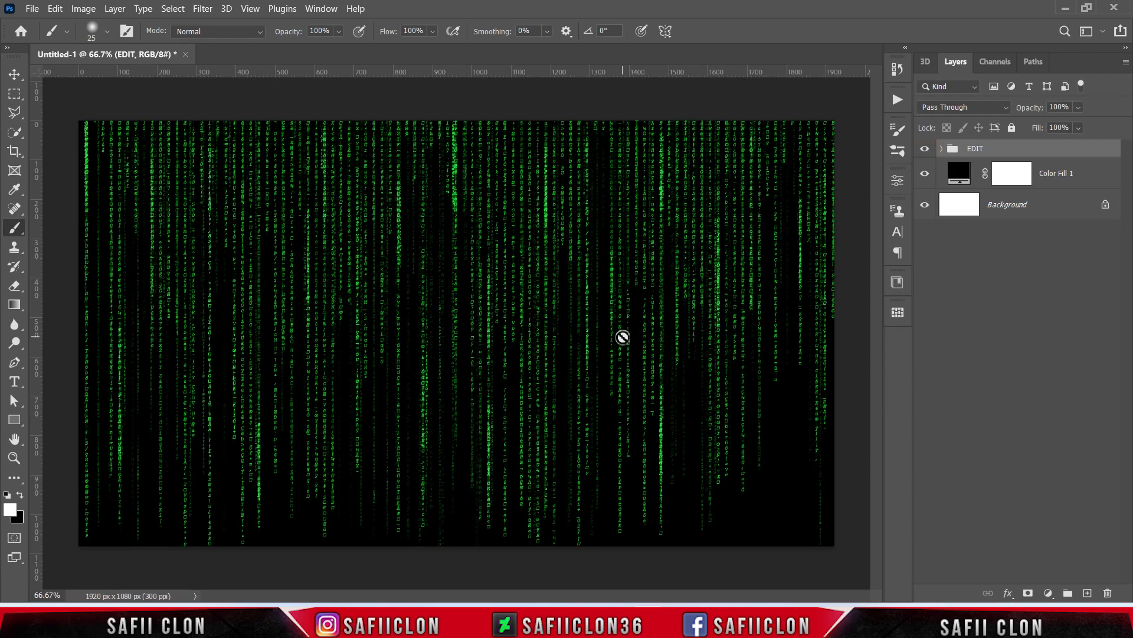
key("ctrl+minus")
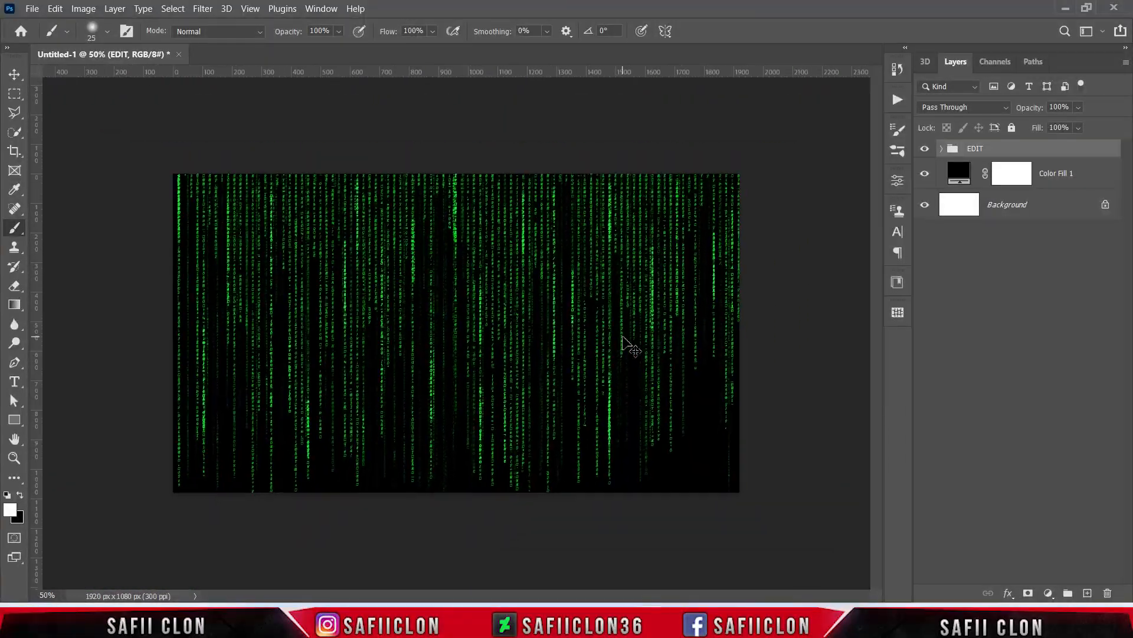
key("ctrl+plus")
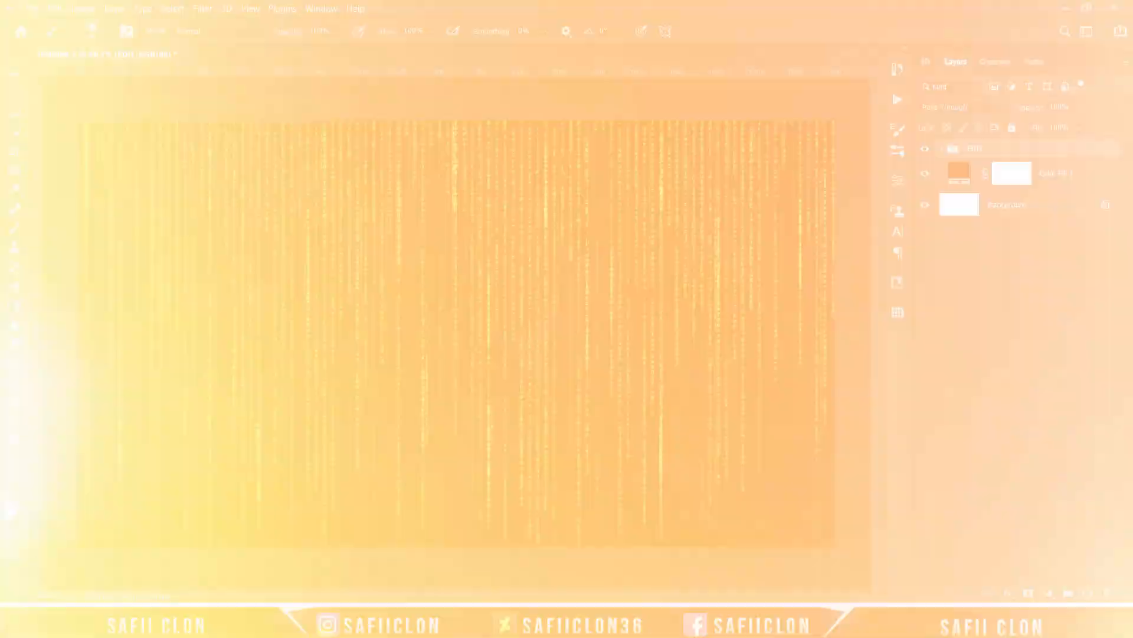